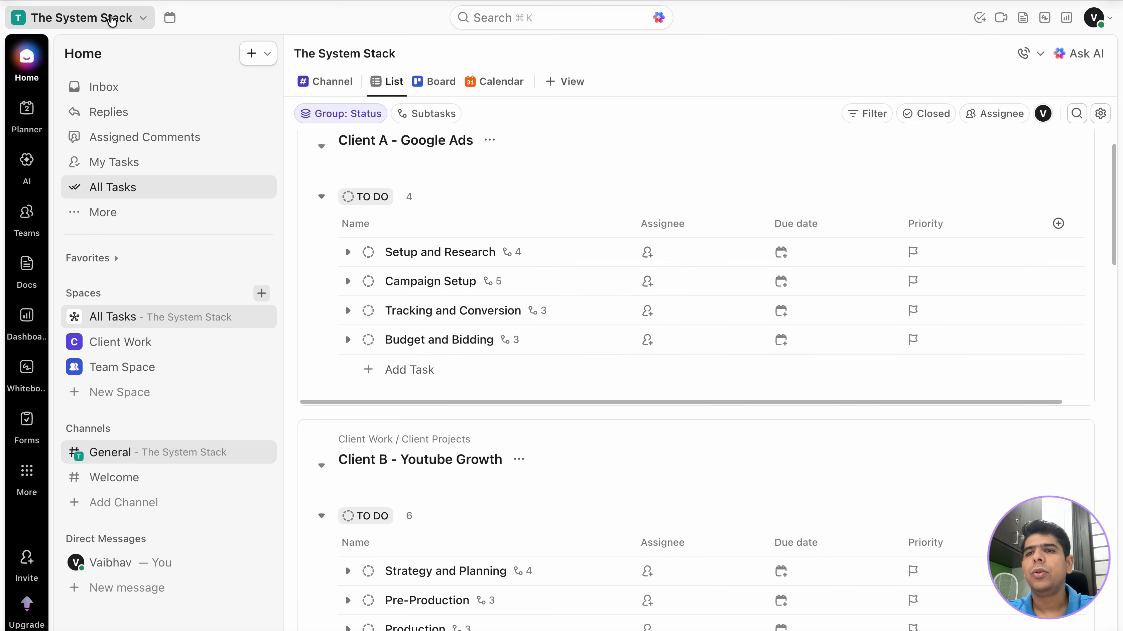
Step: Open the workspace's upgrade options and review the pricing and features of the available plans
click(113, 18)
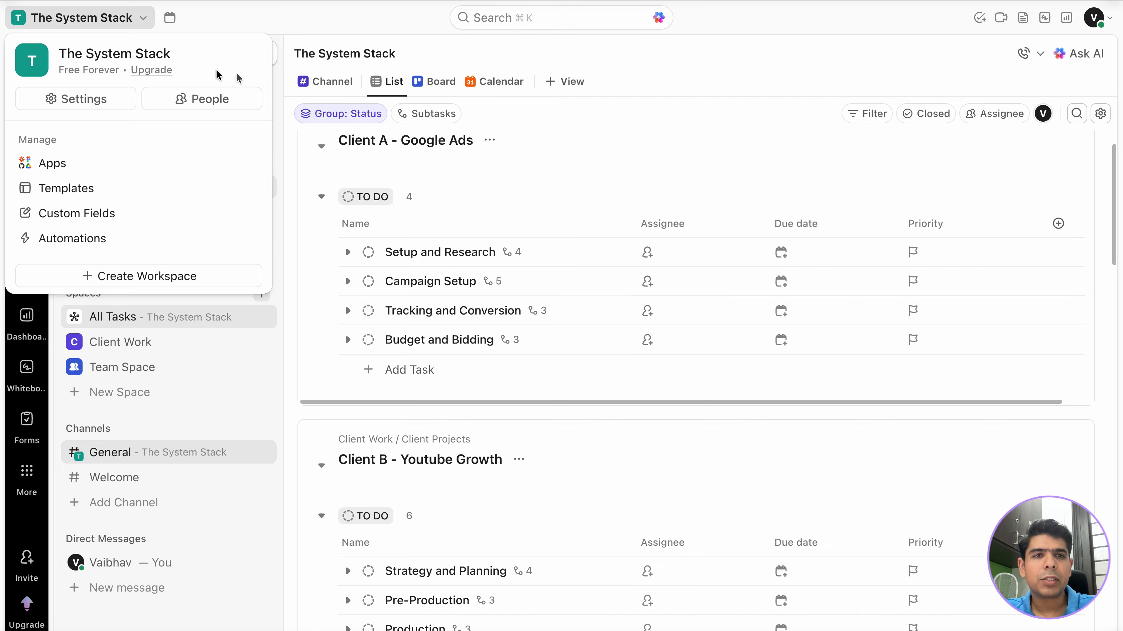
click(637, 54)
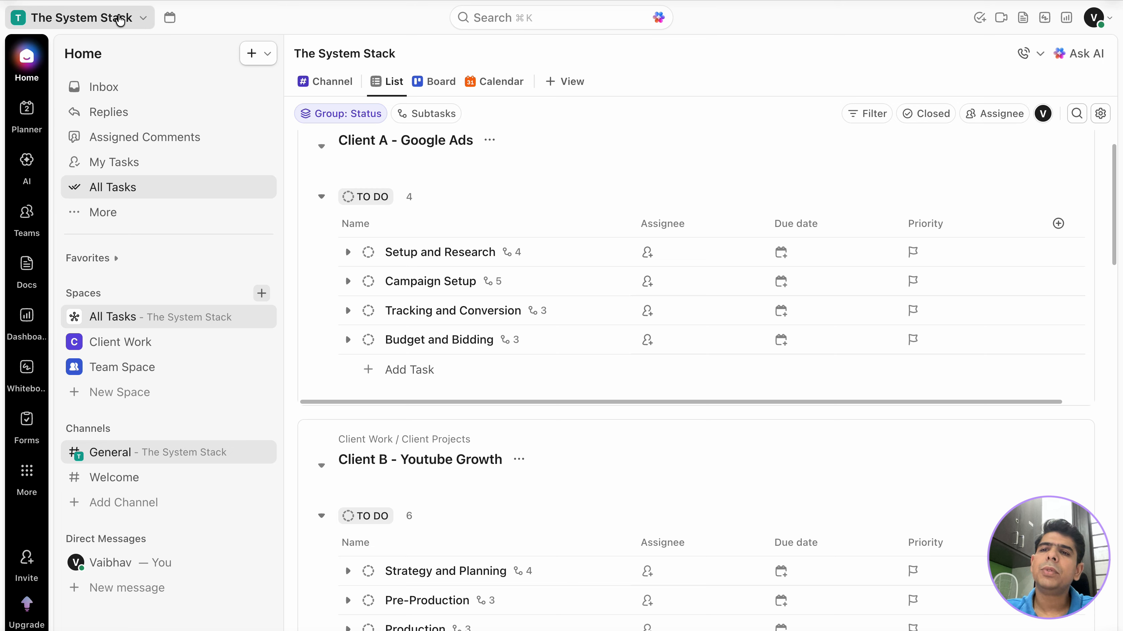
click(125, 18)
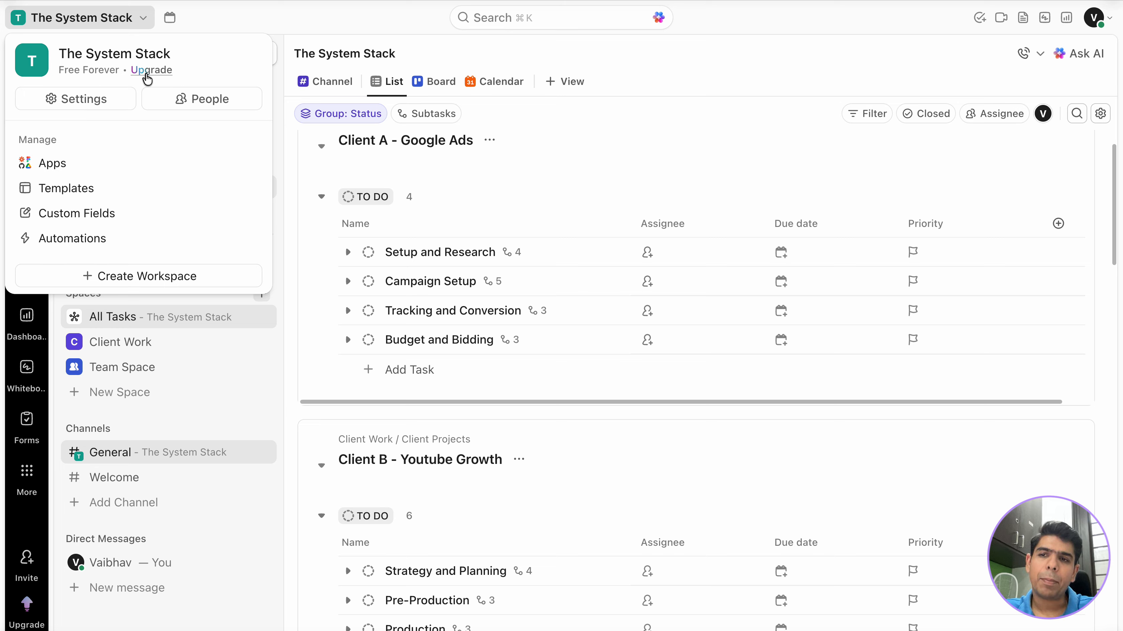
click(148, 71)
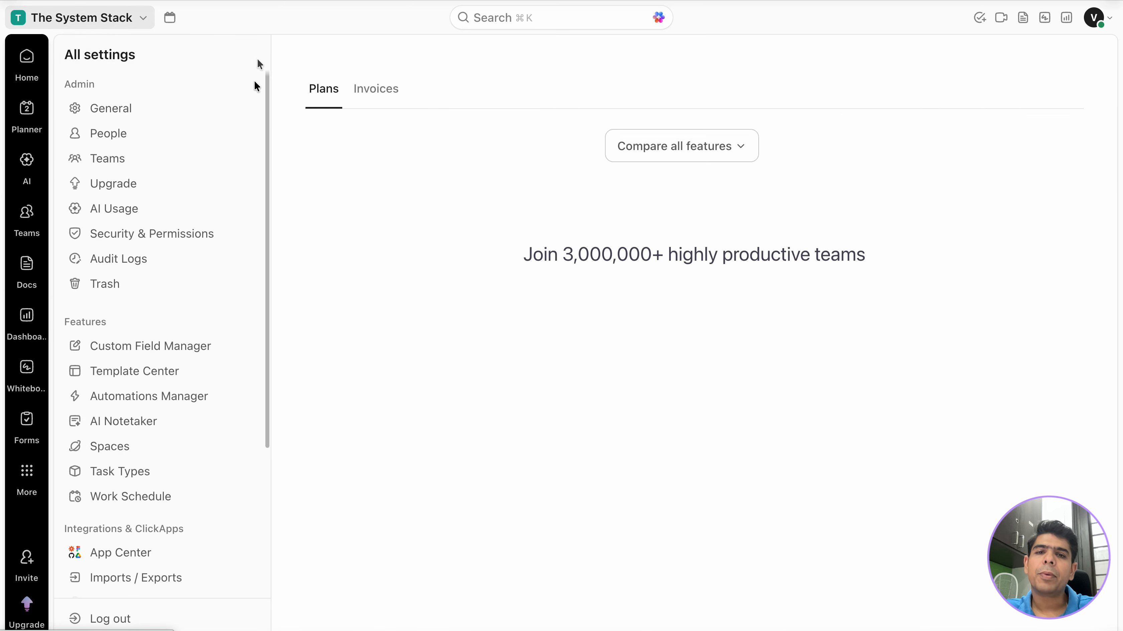
scroll(975, 388, down, 2)
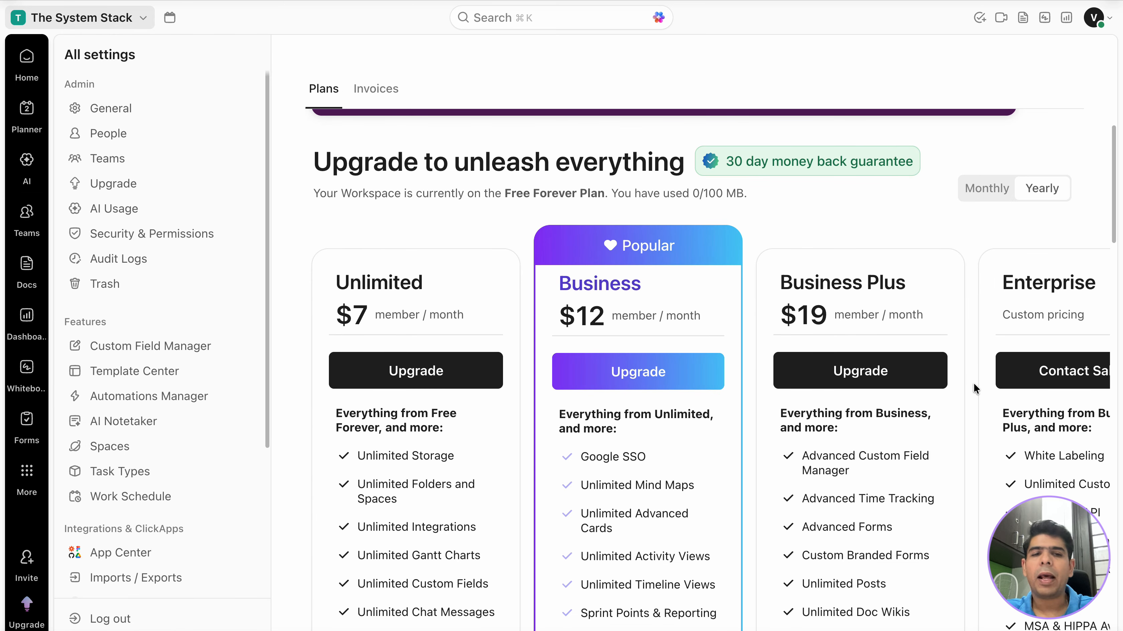
scroll(975, 389, up, 2)
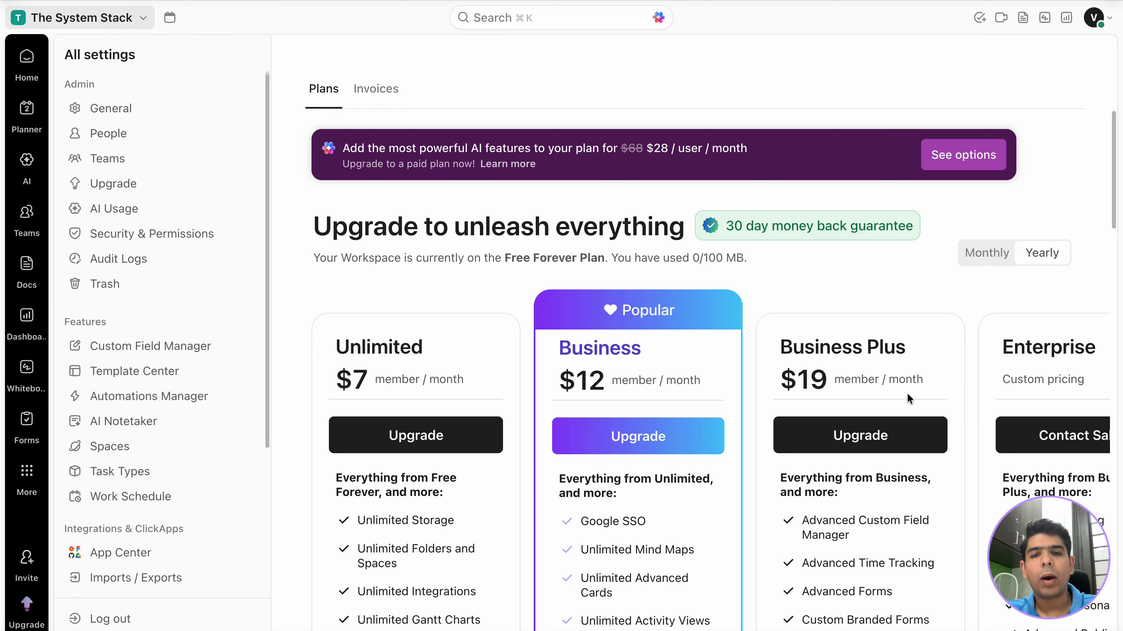
Step: Look over the account and workspace options and return to the Home task overview
click(1093, 19)
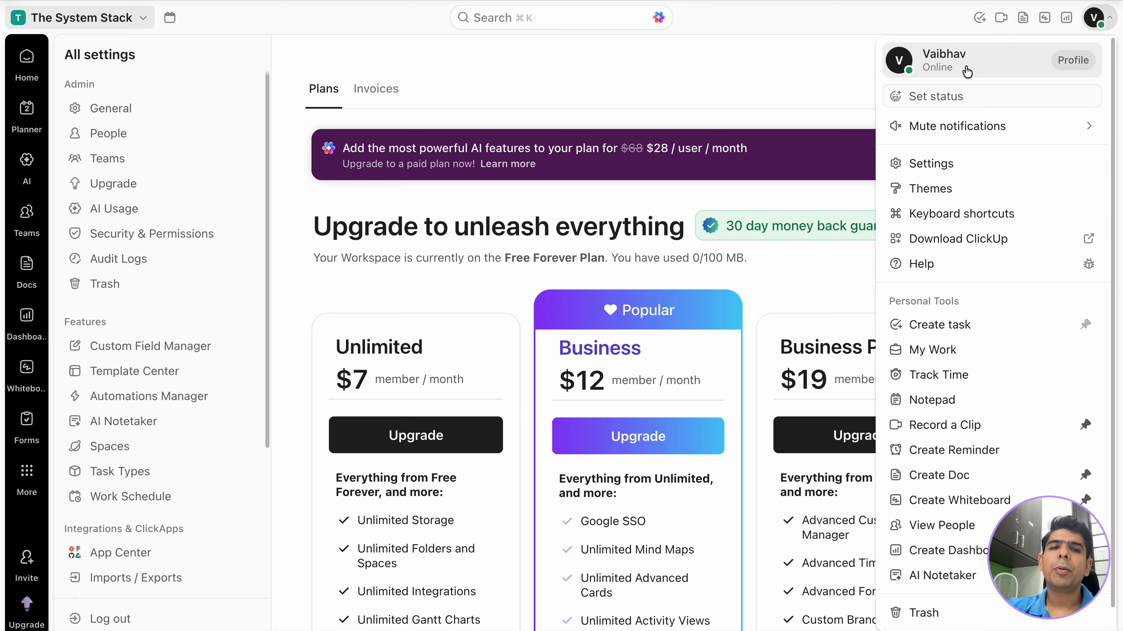
click(102, 23)
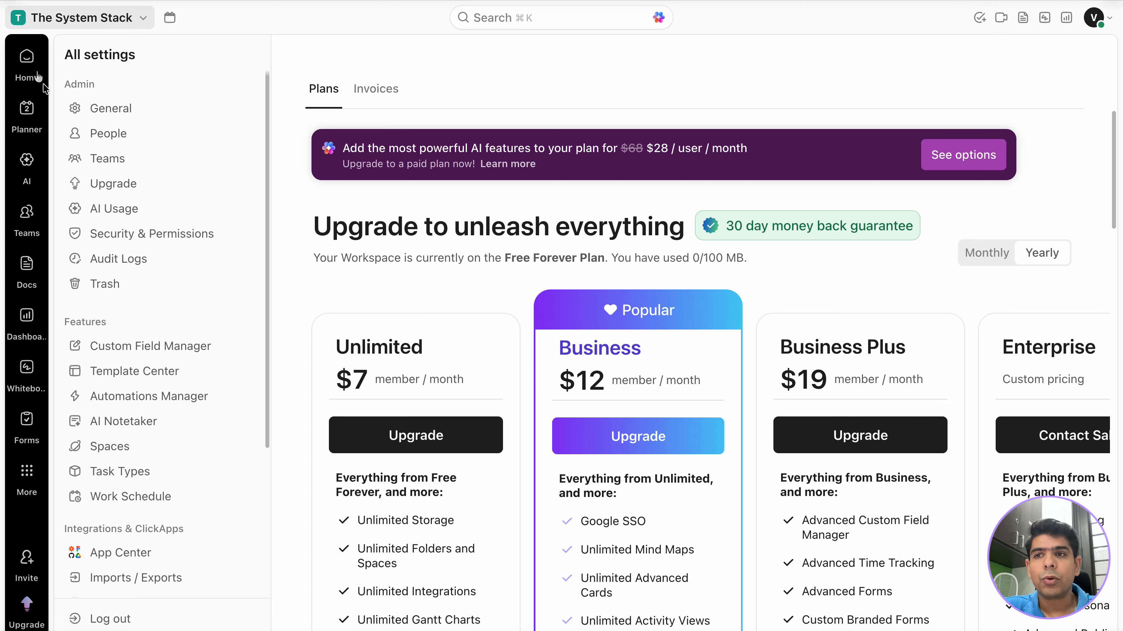
click(52, 18)
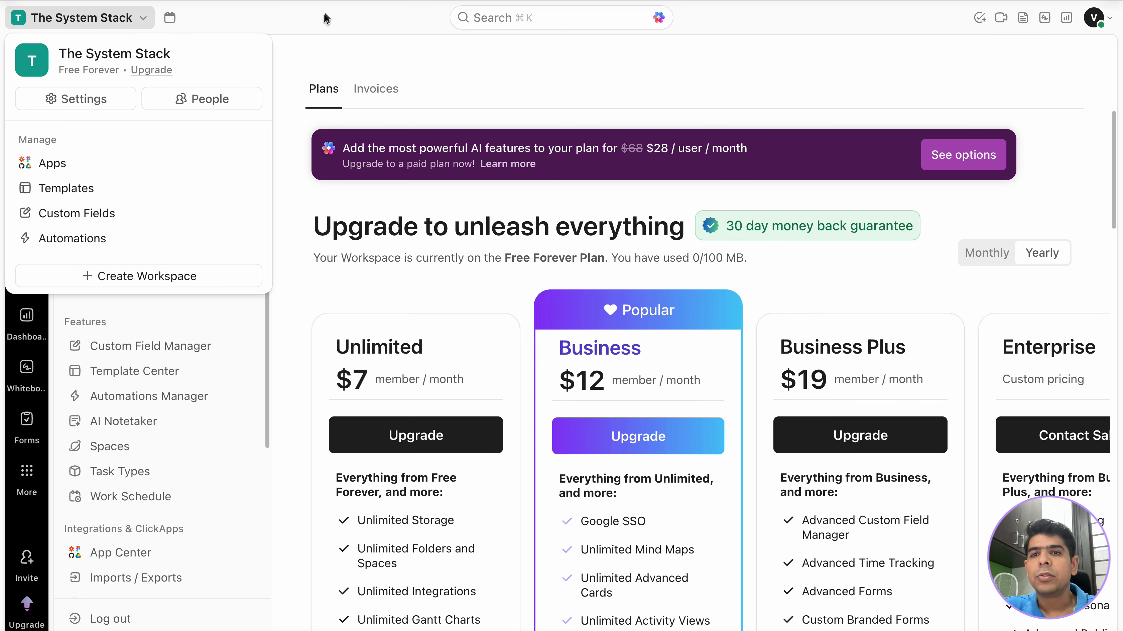
click(349, 51)
click(25, 69)
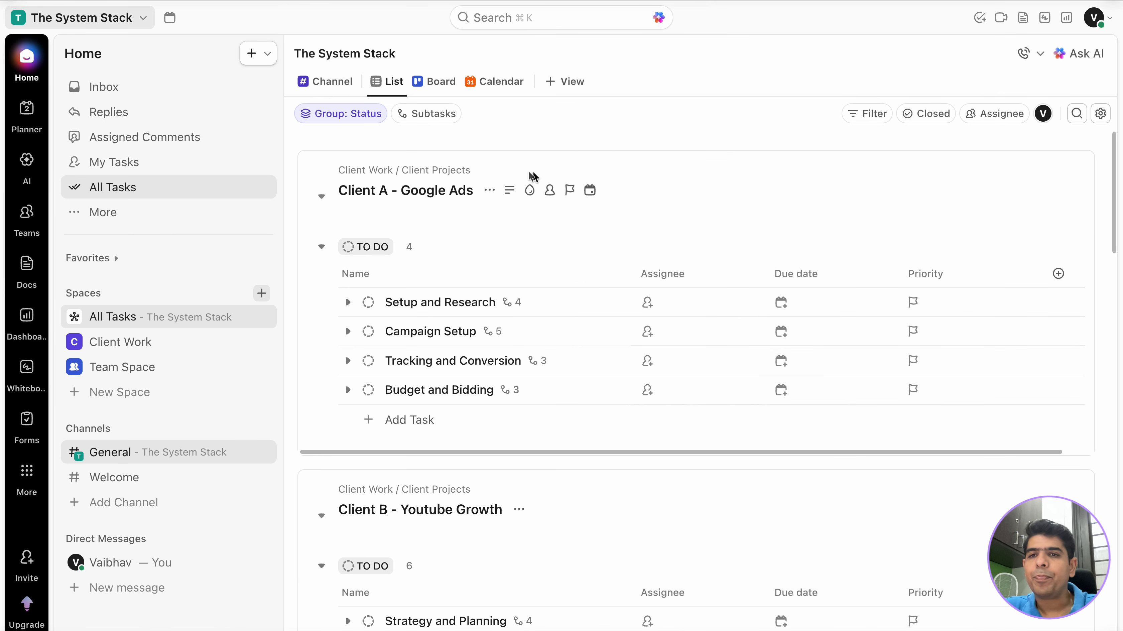
Step: Review the item types that can be created and expand the Client Work space to show its folders
click(257, 54)
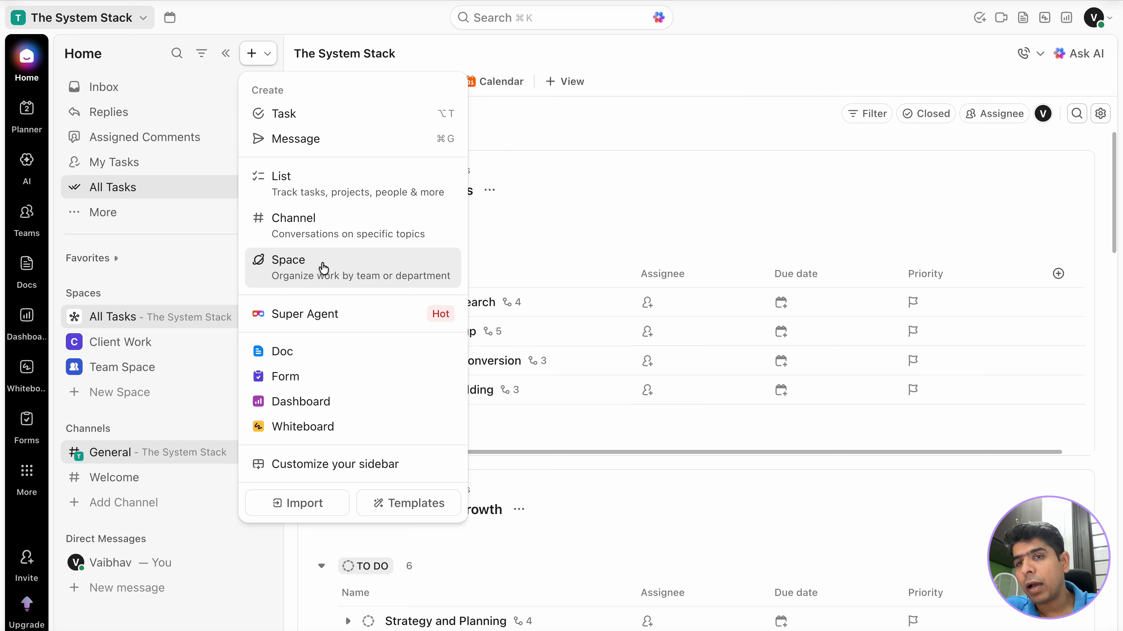
click(202, 21)
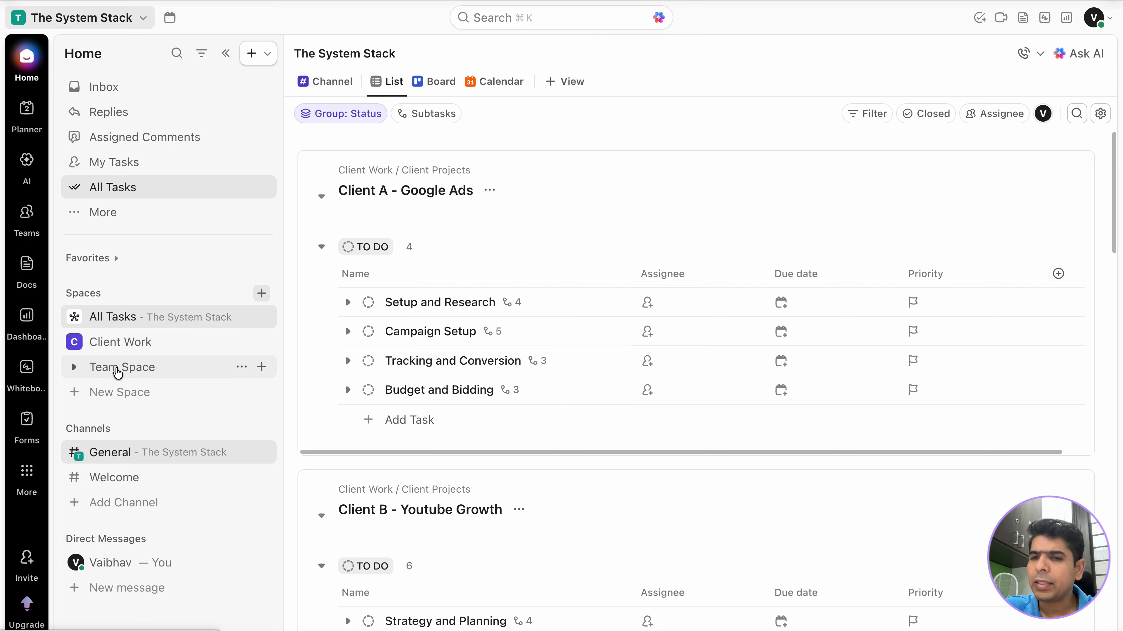
click(76, 342)
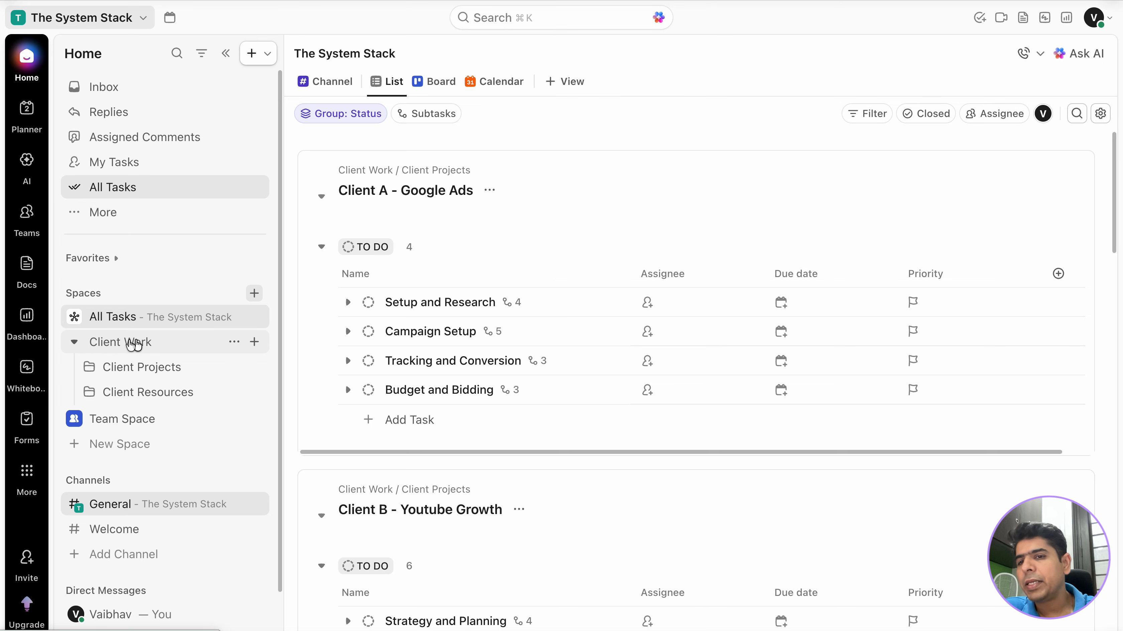
Step: Examine the name, default permission and privacy settings for a new Space, and close the form without creating one
click(267, 54)
click(306, 279)
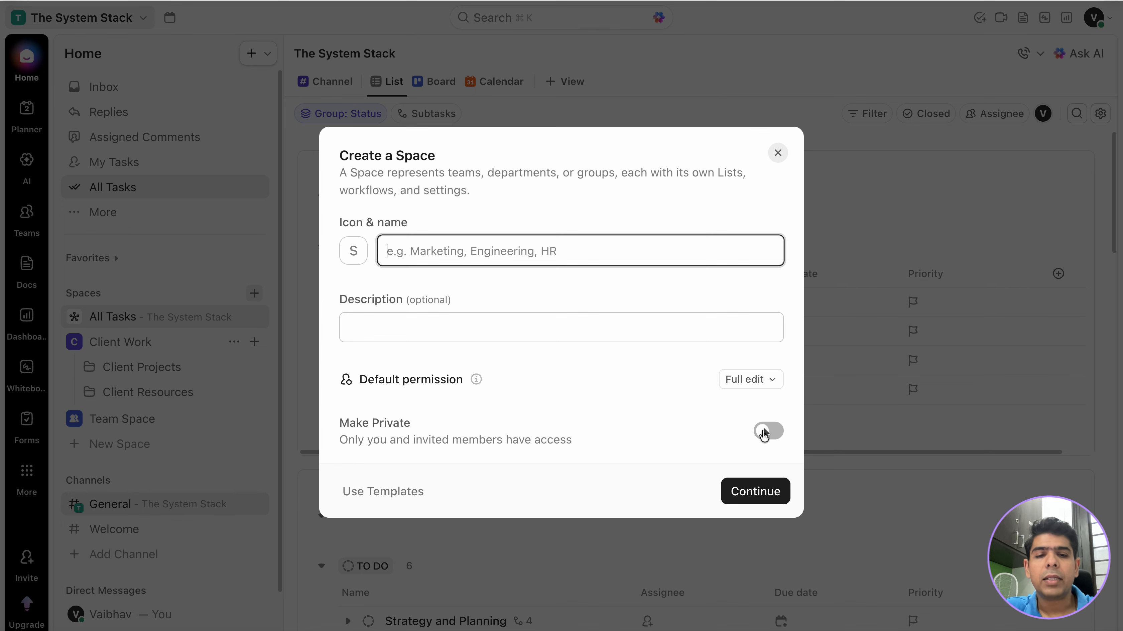
click(778, 152)
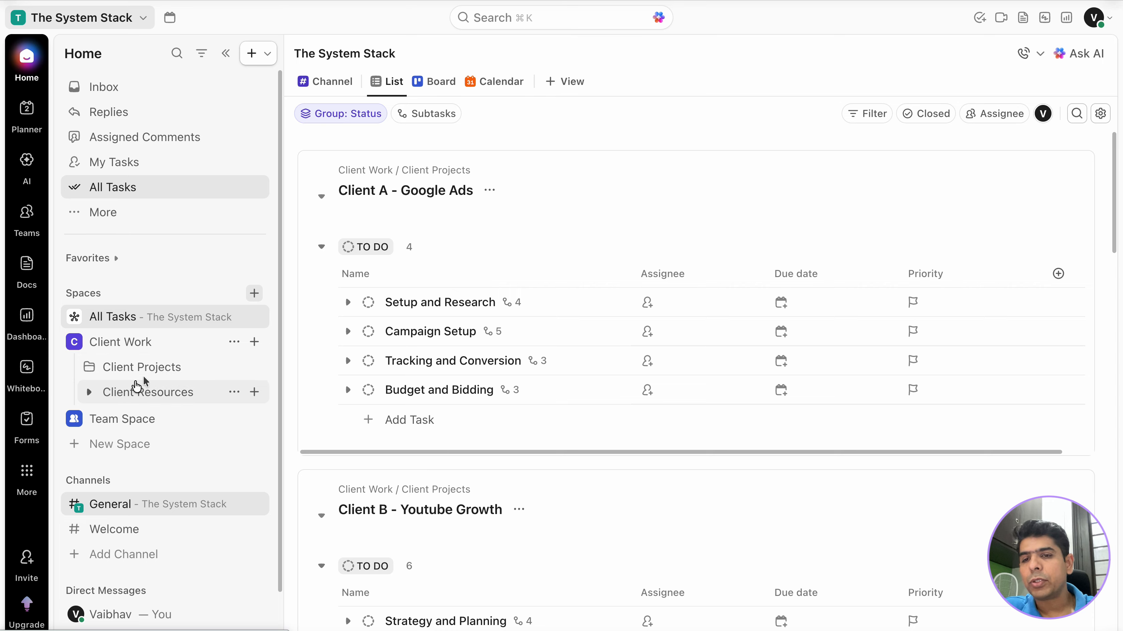
Step: Expand the Client Projects folder in a widened sidebar and open the Client A - Google Ads list
click(255, 342)
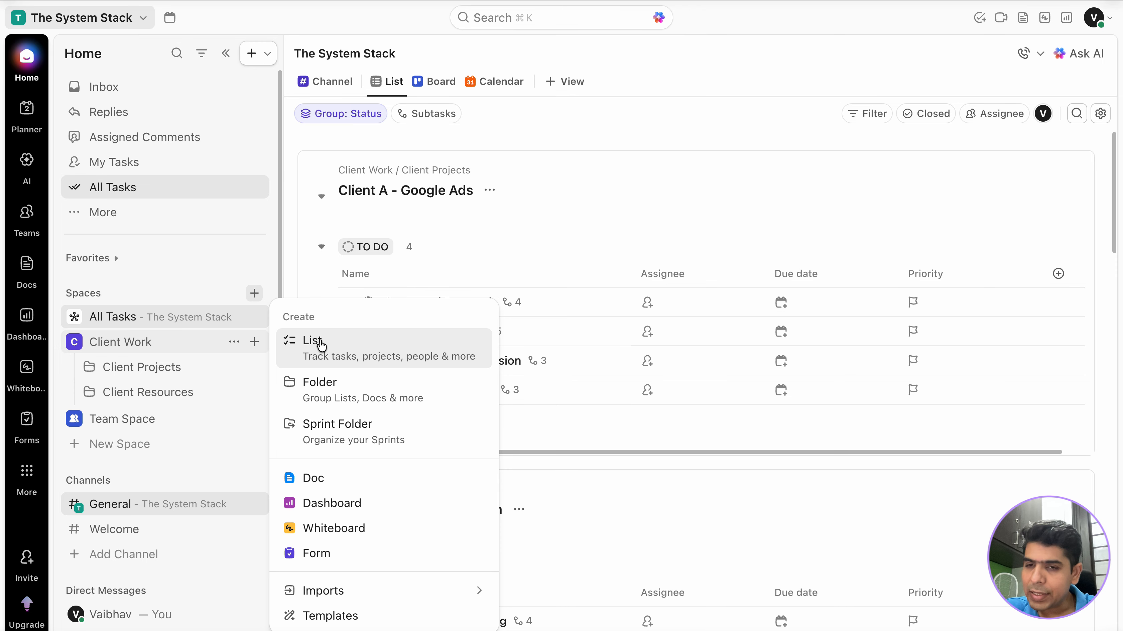
click(112, 372)
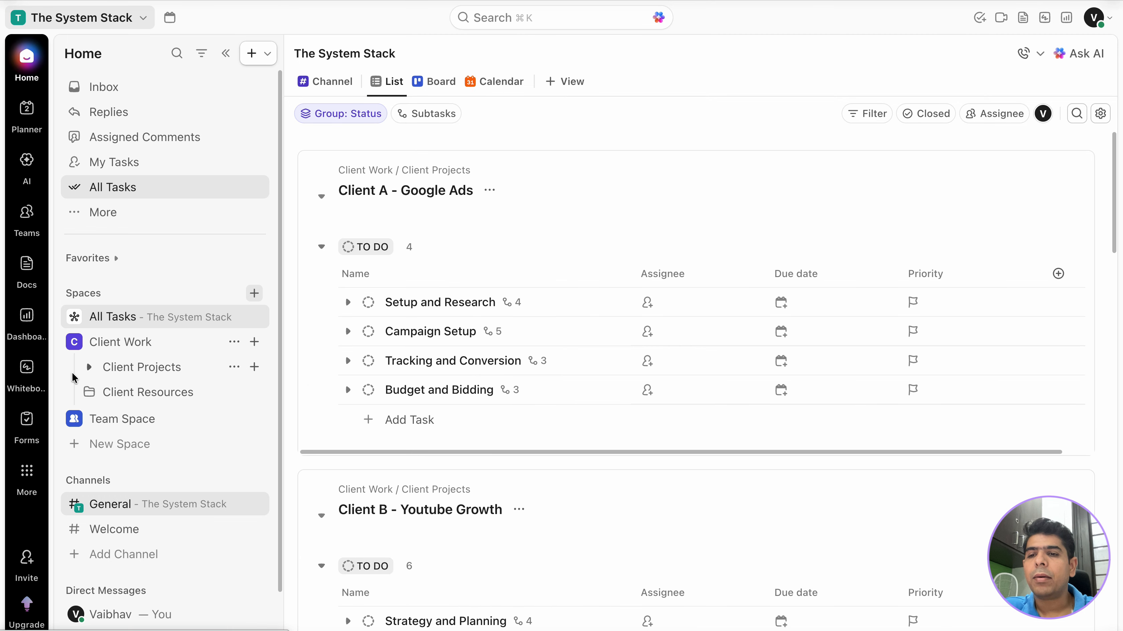
click(88, 368)
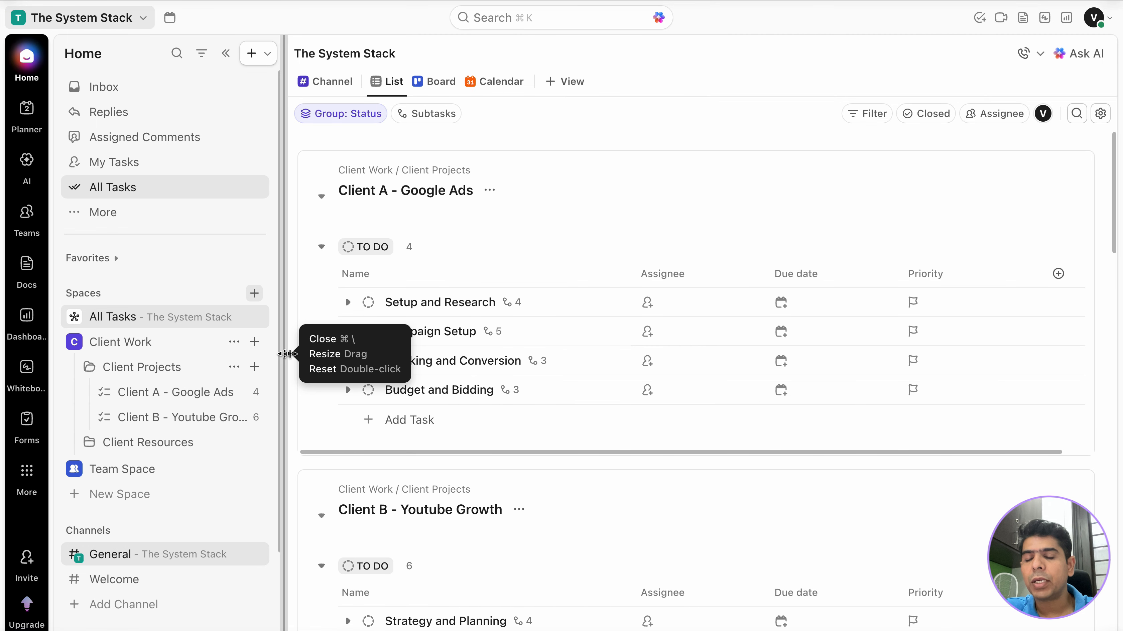
drag(287, 354, 362, 355)
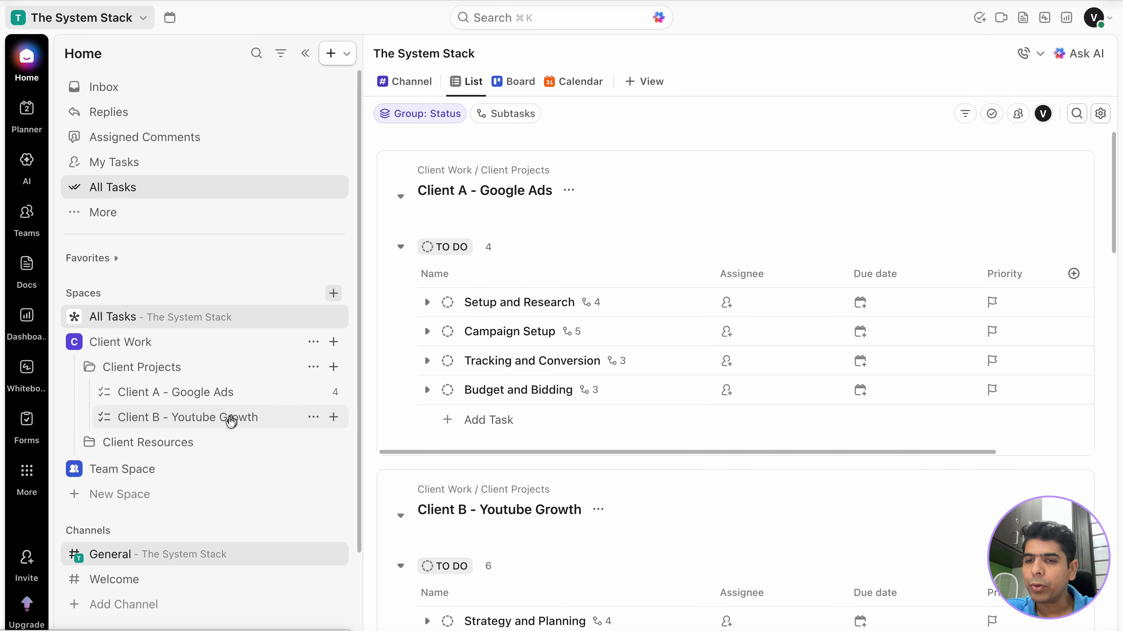
click(156, 397)
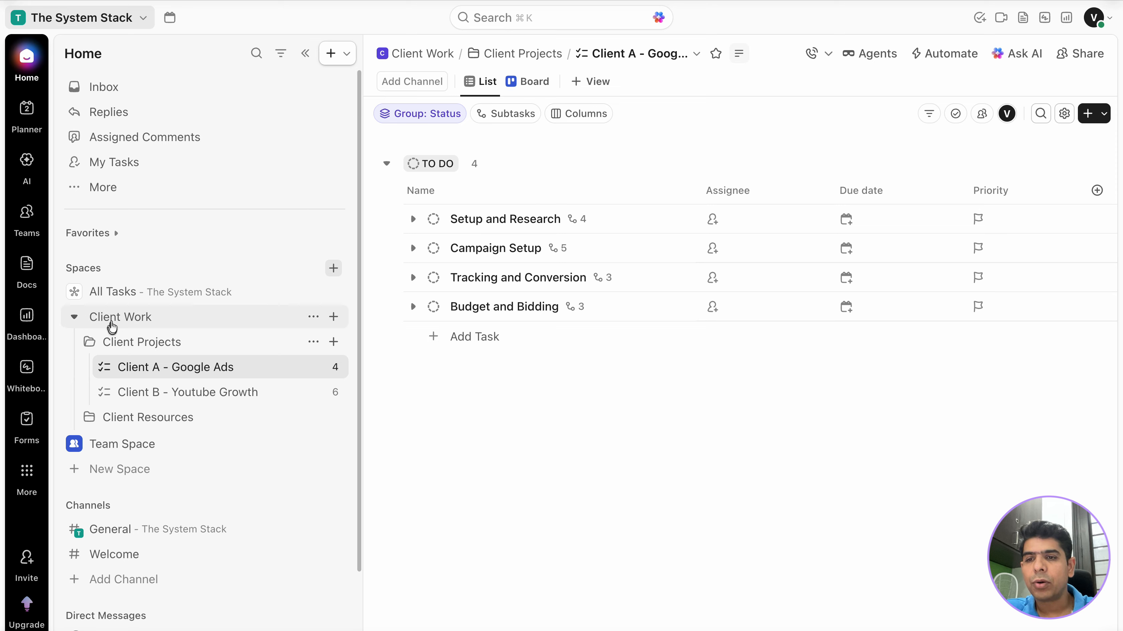
Step: Create a Doc in the Client Projects folder and start writing on its blank page
click(334, 317)
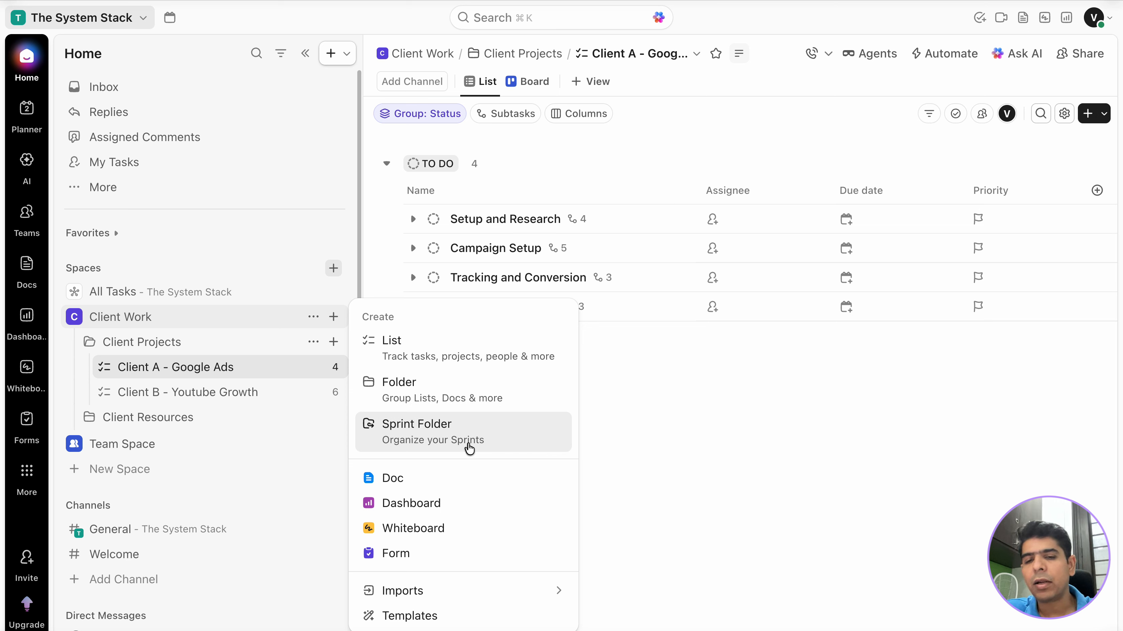
click(181, 369)
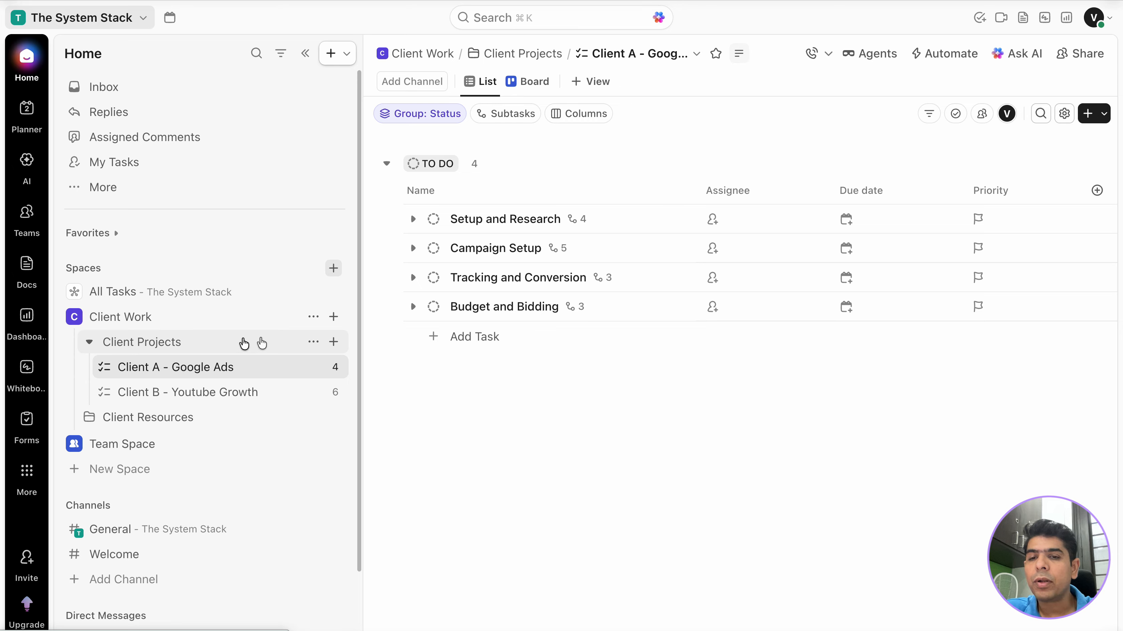
click(334, 342)
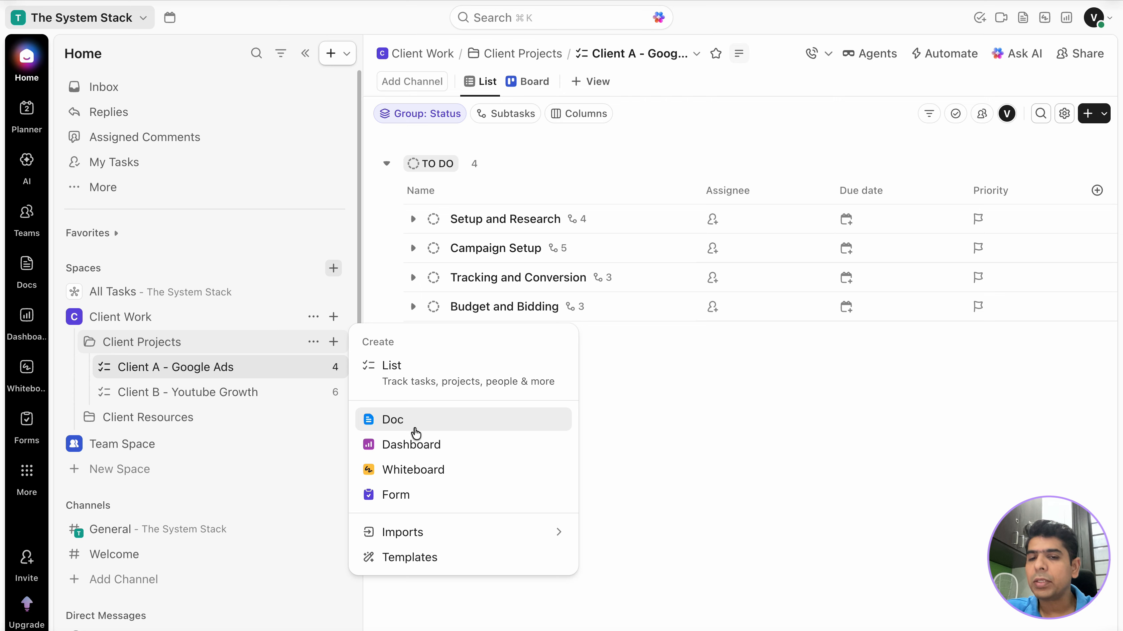
click(398, 419)
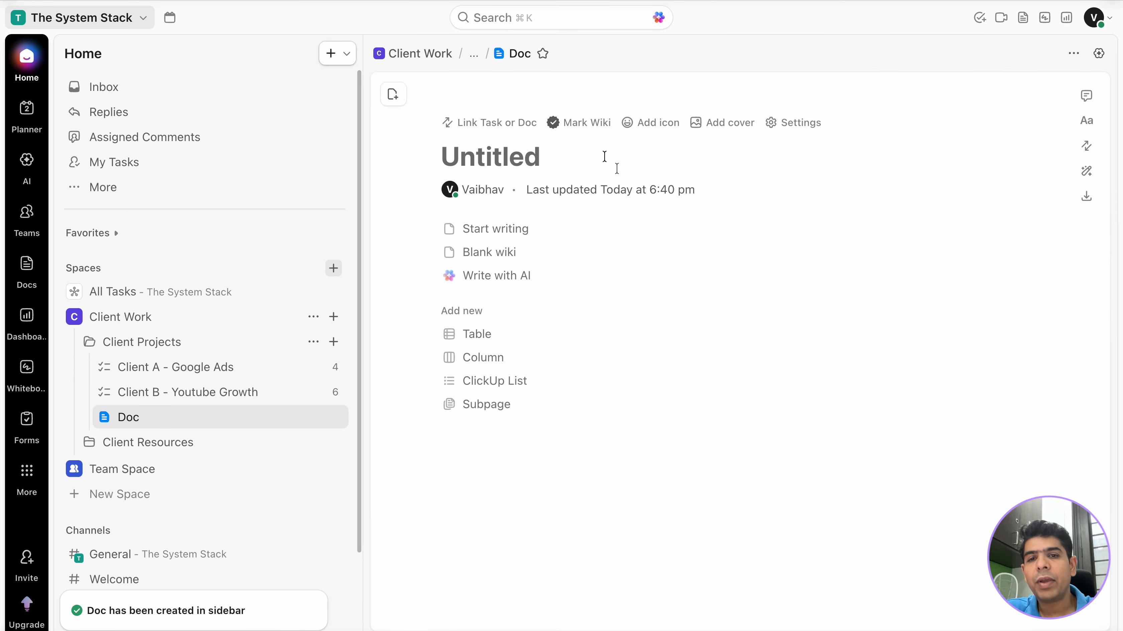
click(556, 234)
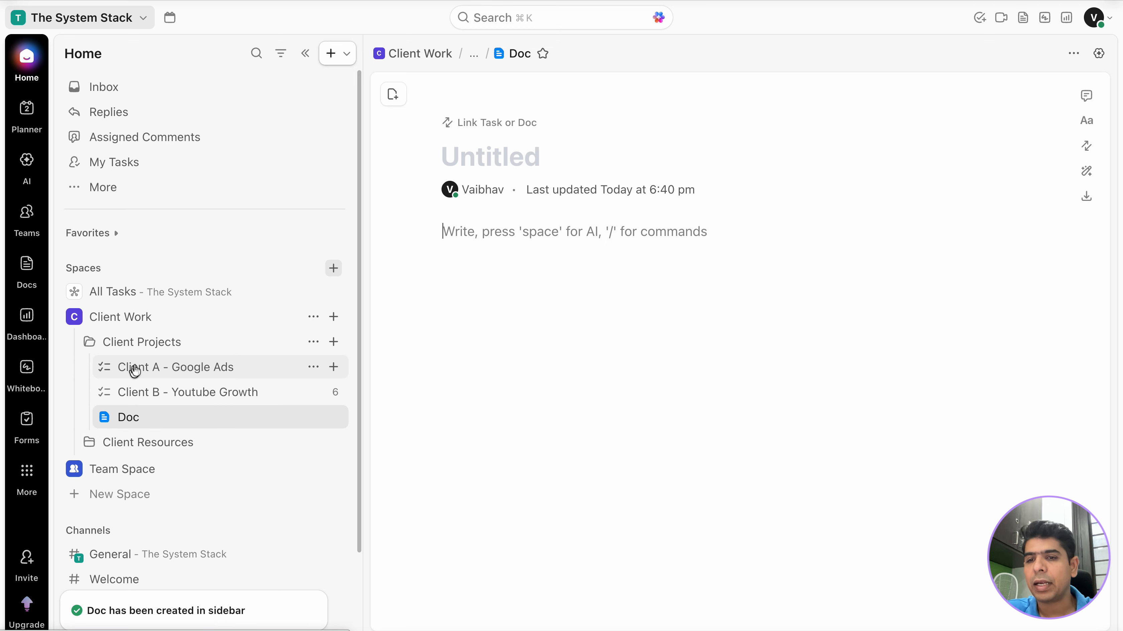
Step: Create a whiteboard in the Client Projects folder with a yellow sticky note and a freehand black pen stroke beside it
click(335, 342)
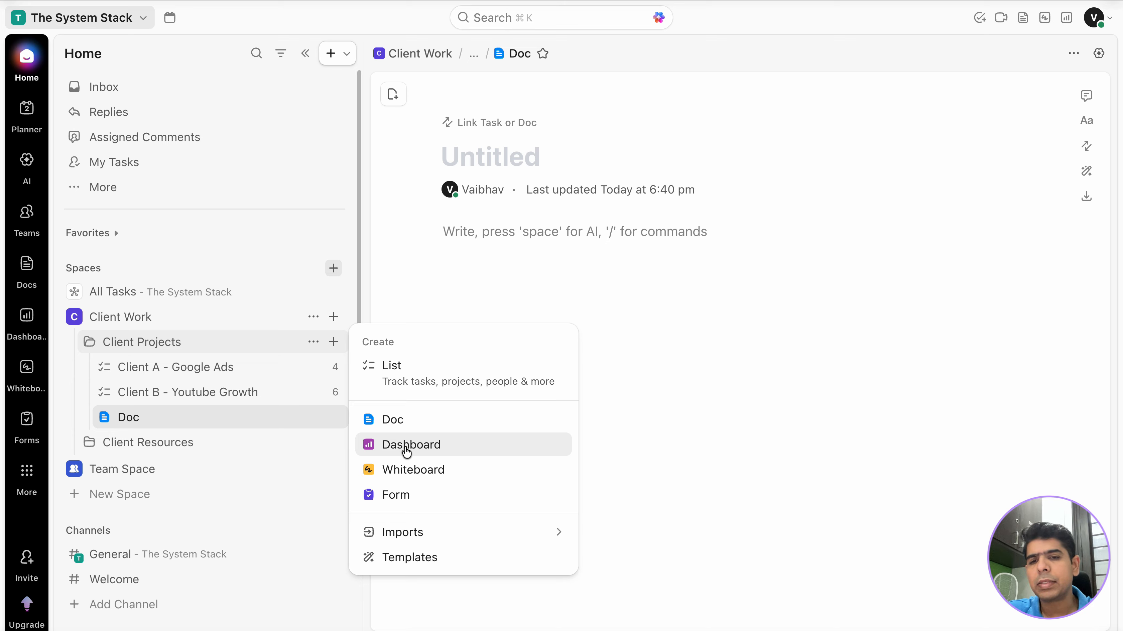
click(426, 469)
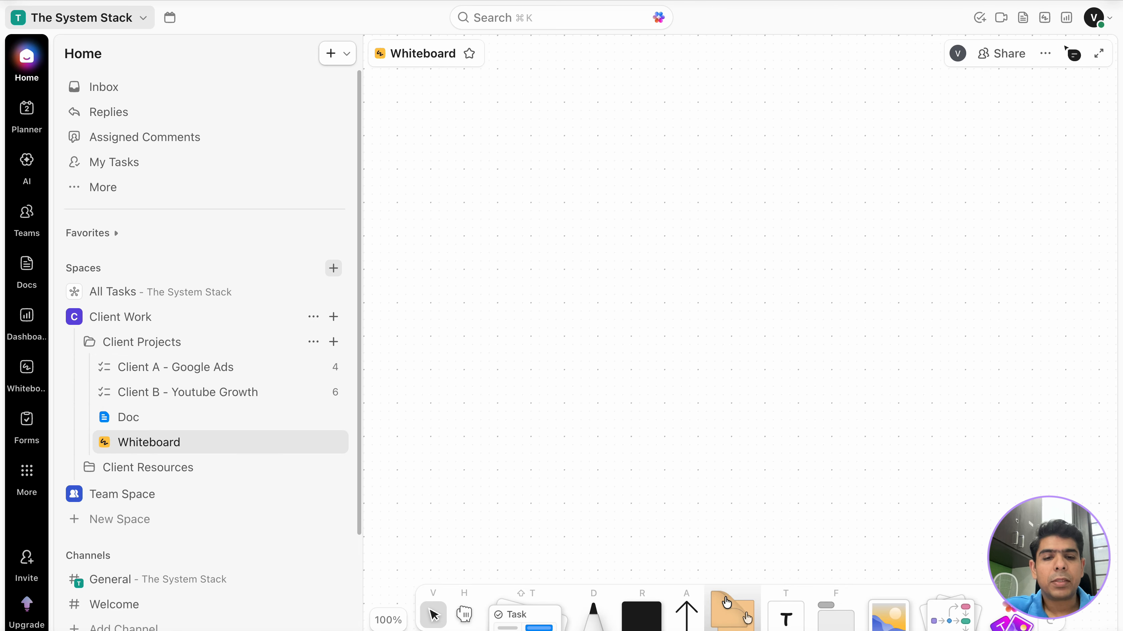
click(785, 612)
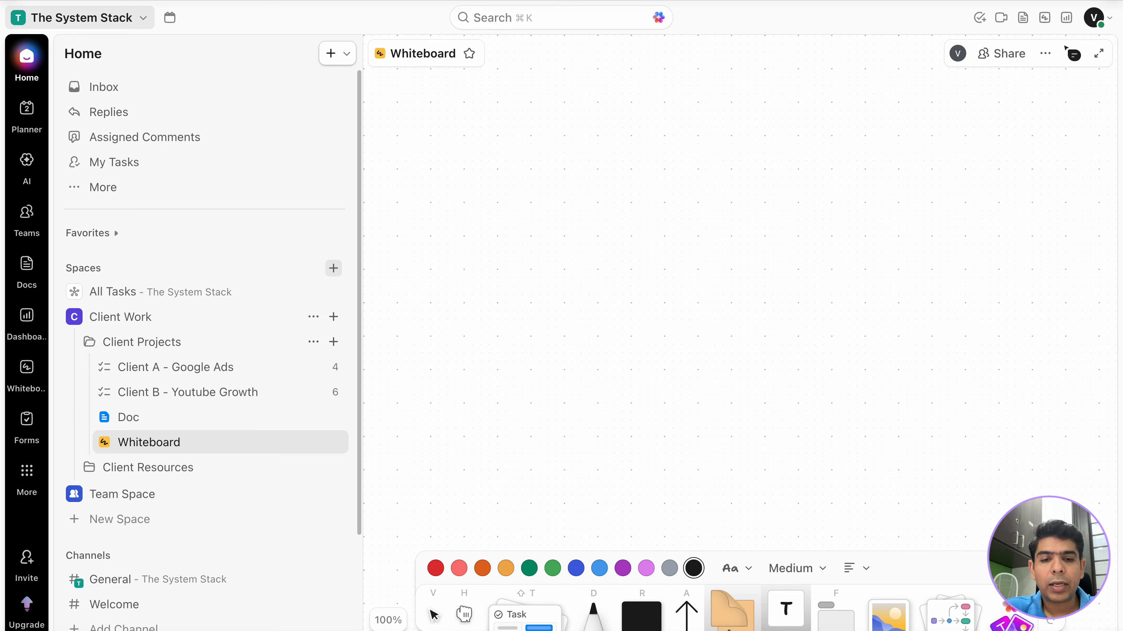
click(734, 621)
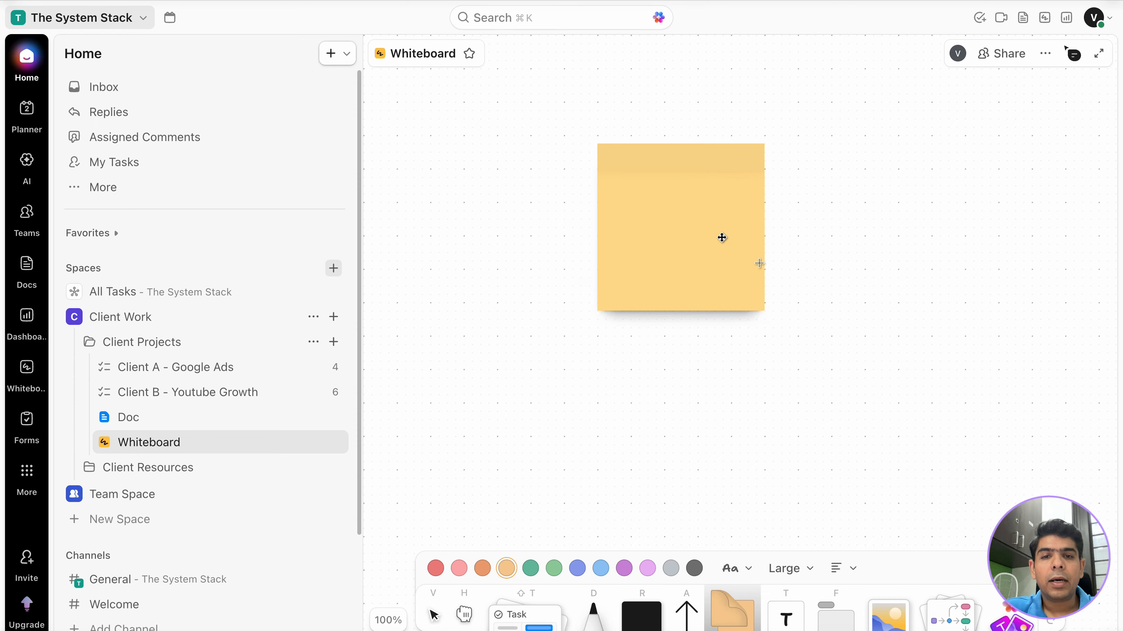
click(764, 269)
click(592, 614)
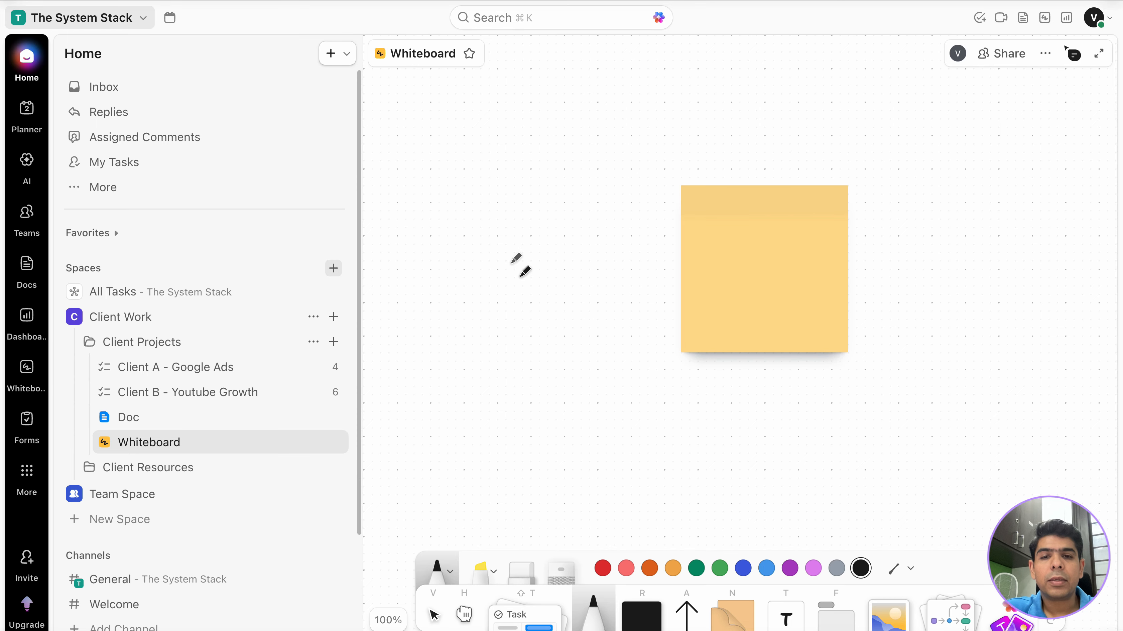
drag(507, 266, 655, 173)
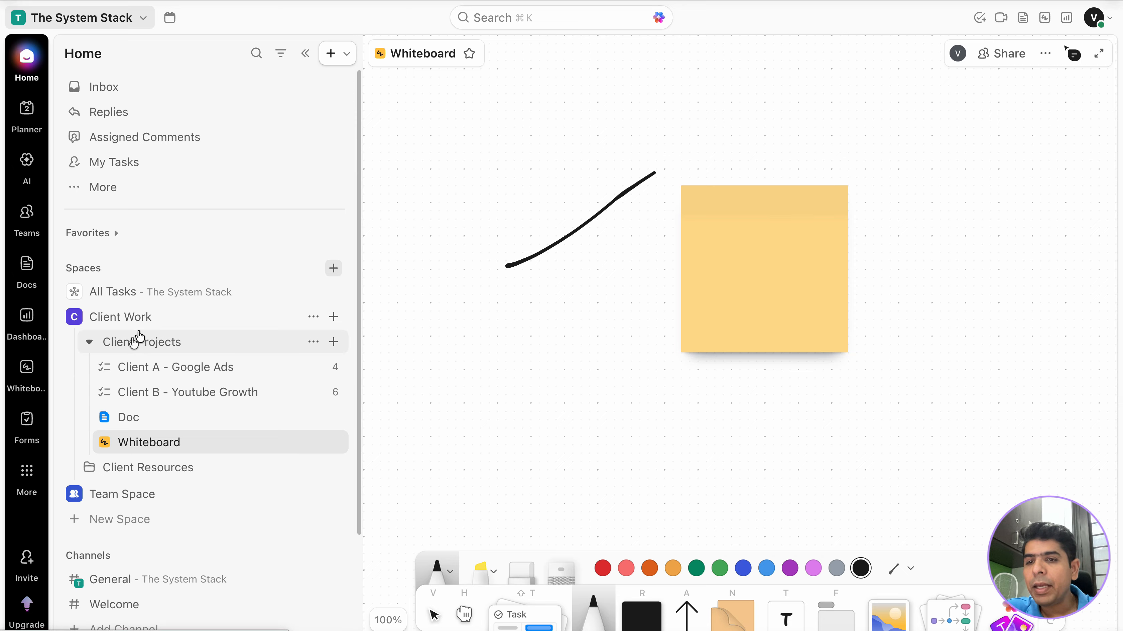
Step: Create a Form directly in the Client Work space and move it into the Client Projects folder
click(90, 342)
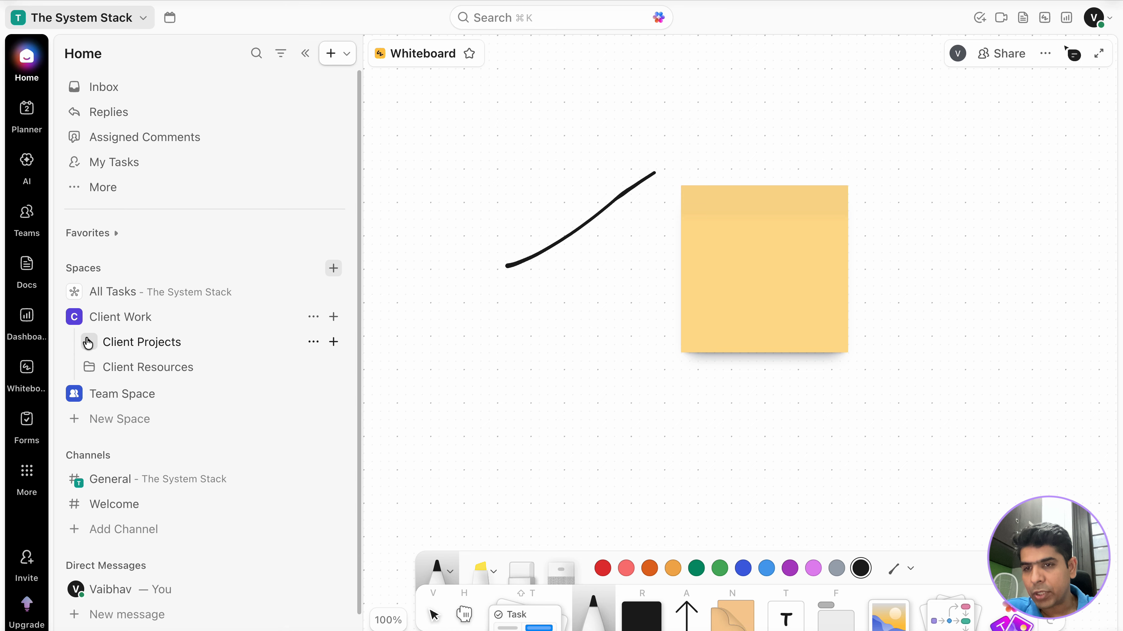
click(89, 342)
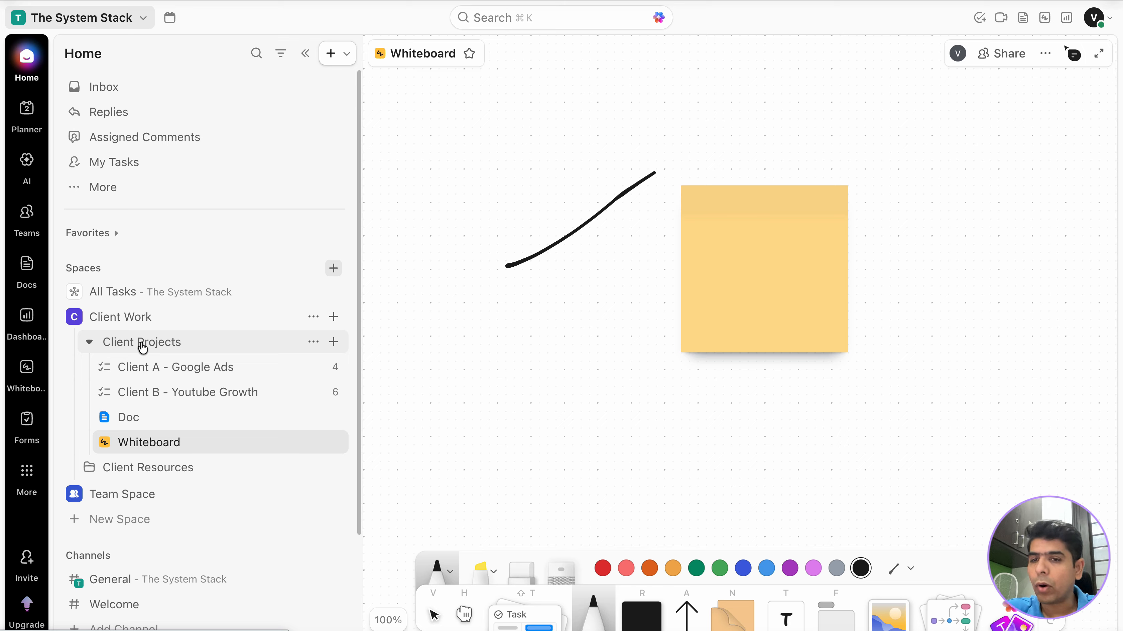
click(90, 343)
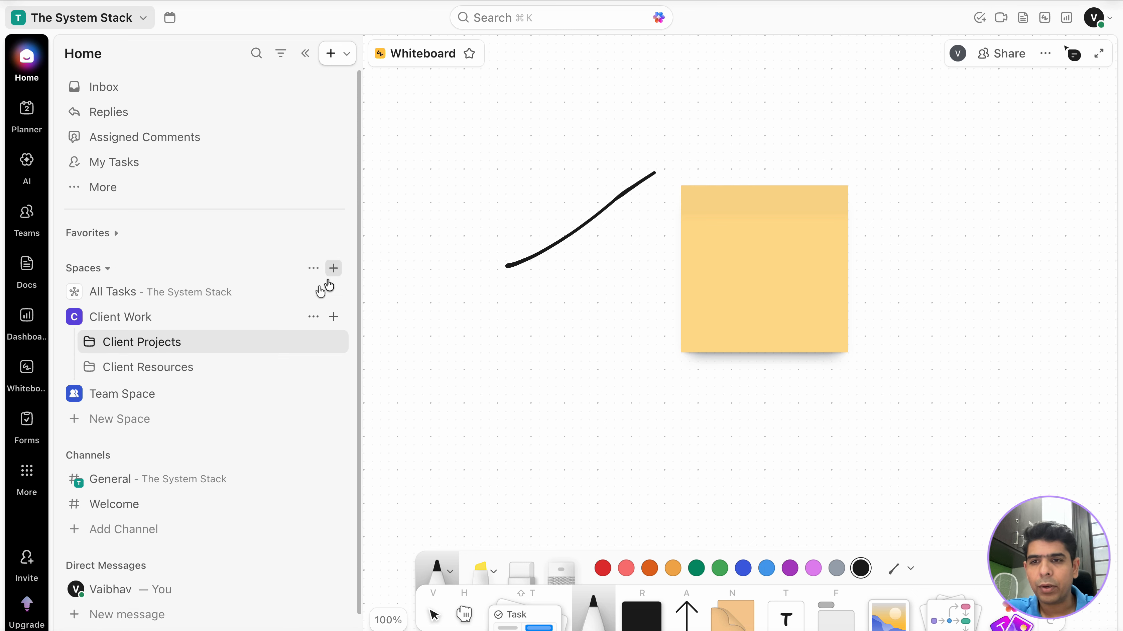
click(333, 317)
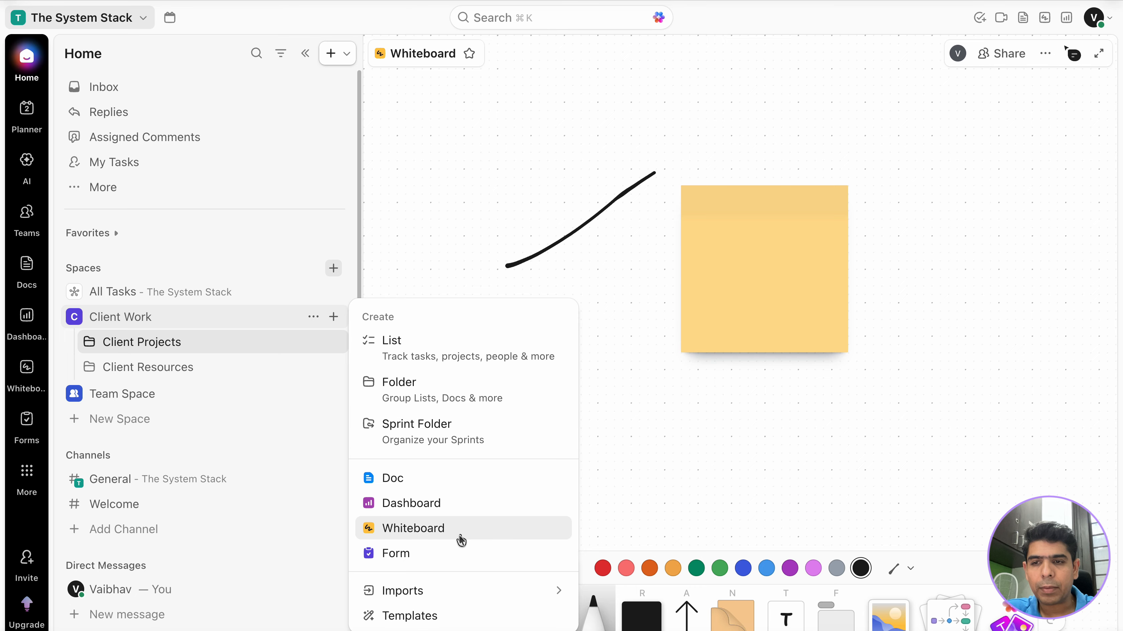
click(450, 558)
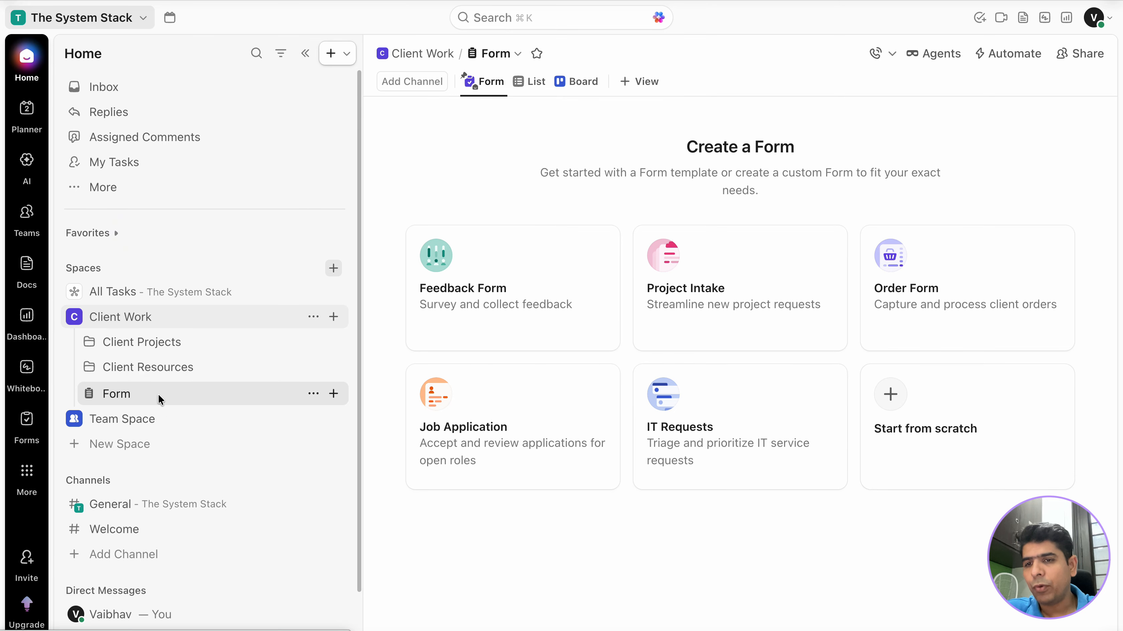
drag(158, 394, 188, 345)
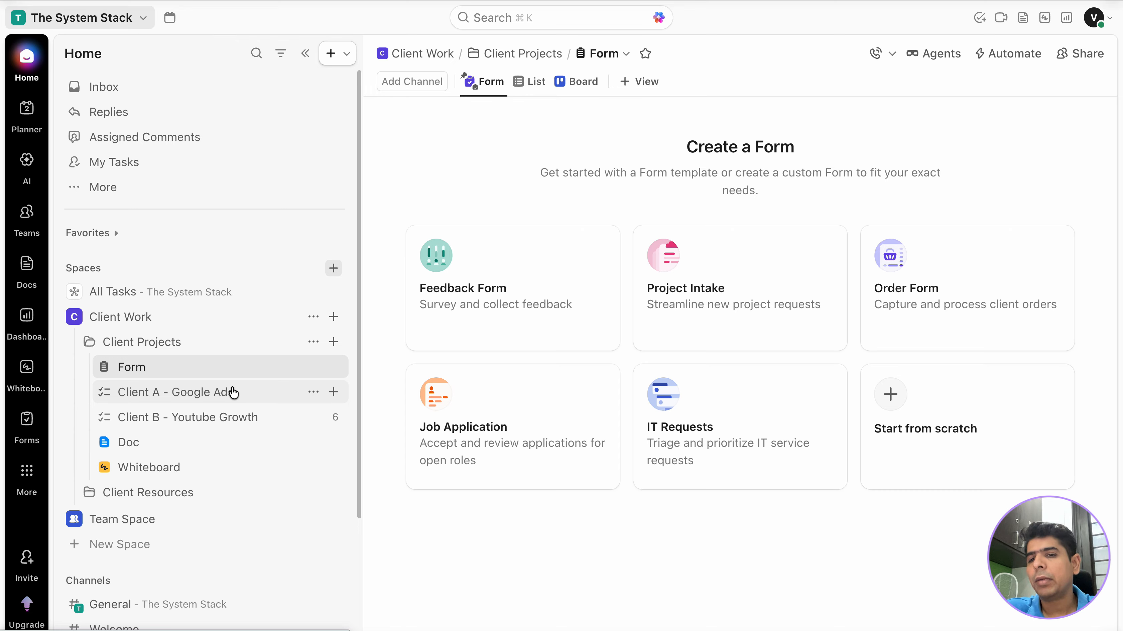
Step: View the Doc, the Form and the Client A - Google Ads list inside the Client Projects folder
click(135, 442)
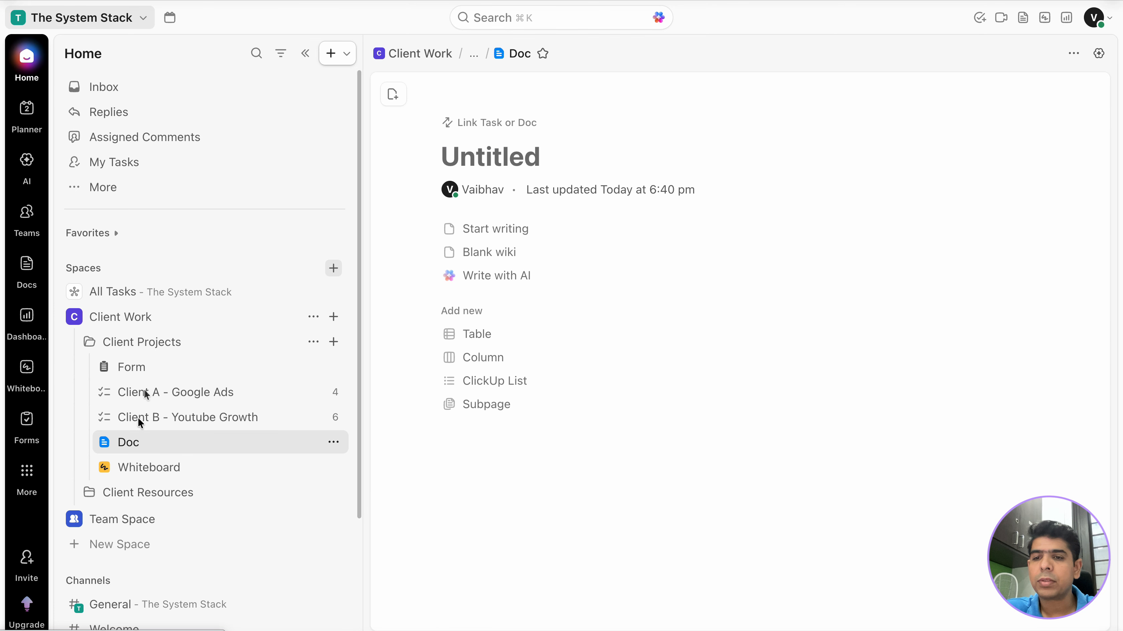
click(144, 367)
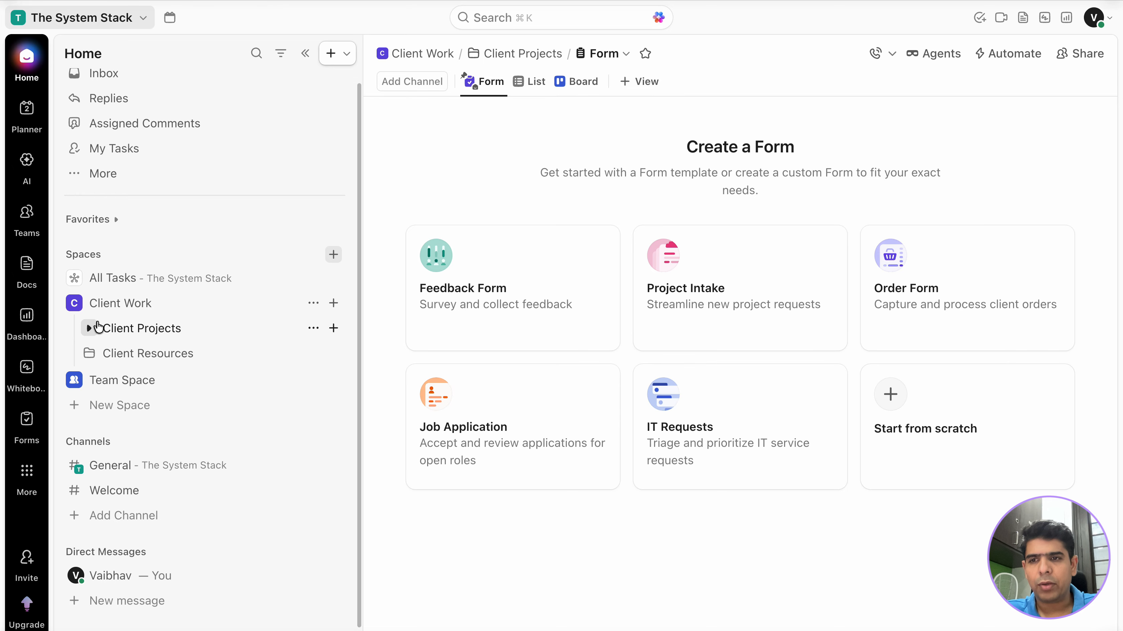
click(88, 330)
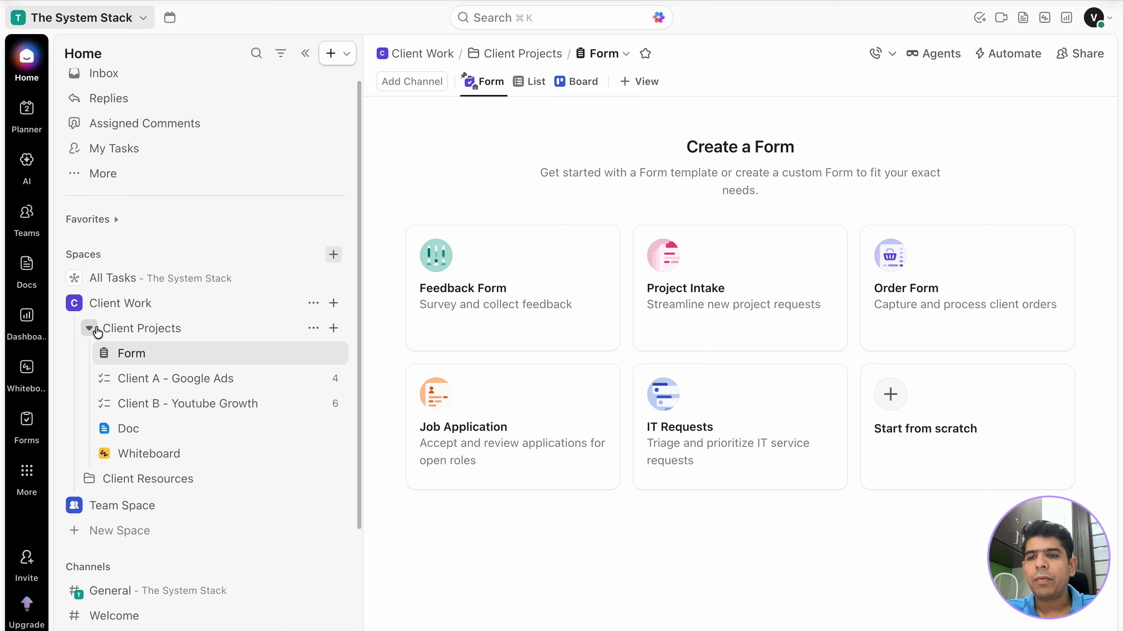
click(93, 329)
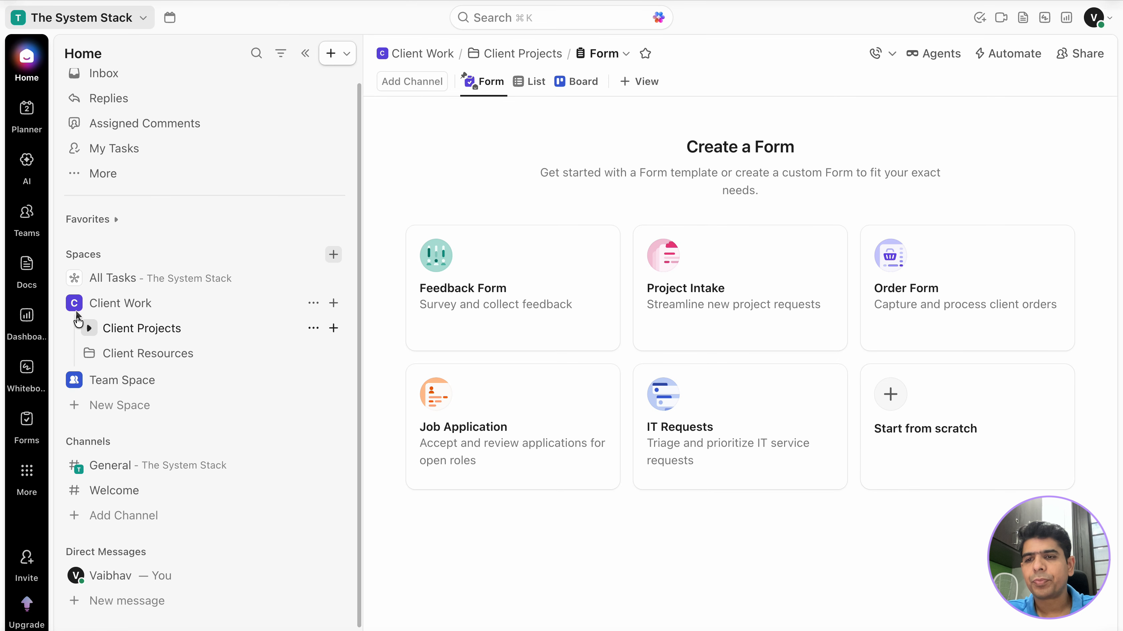
click(88, 328)
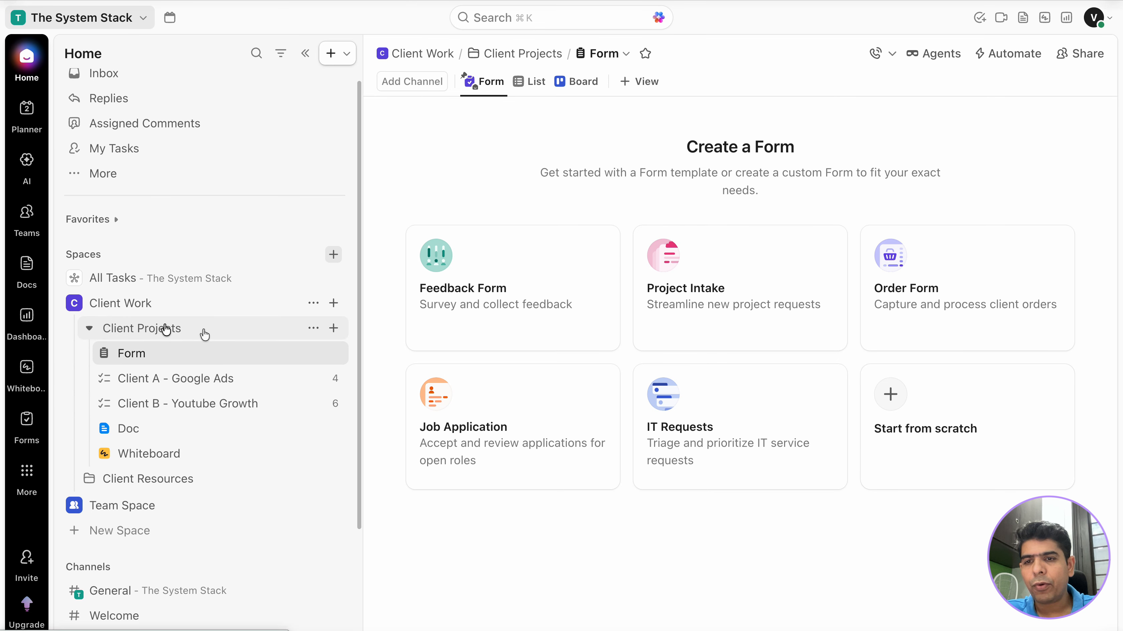
click(194, 384)
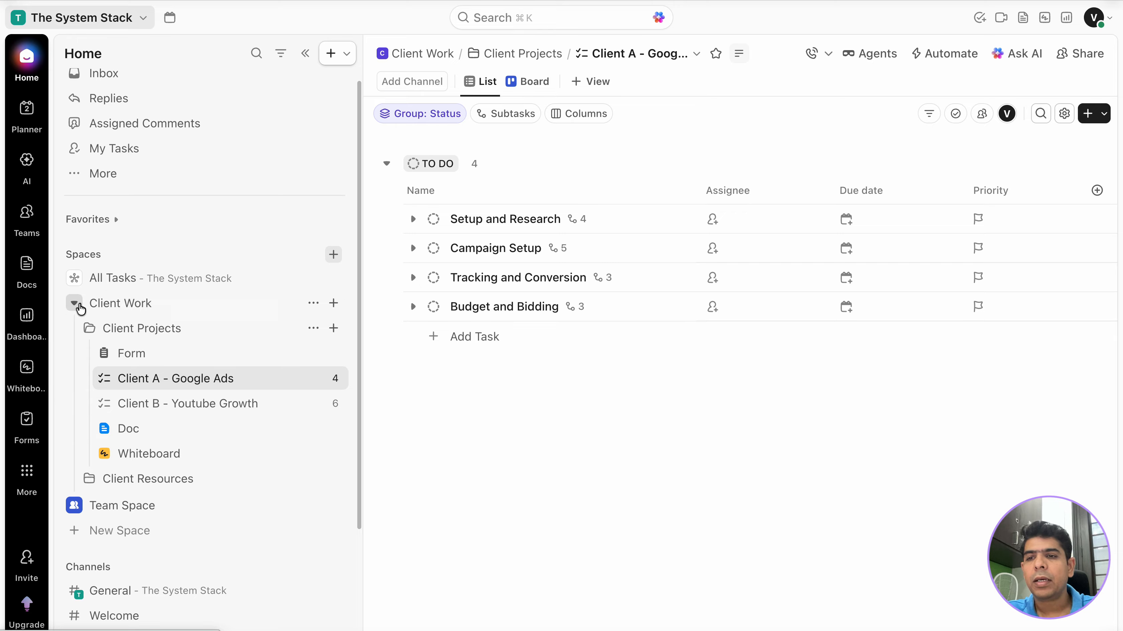
click(74, 303)
click(75, 317)
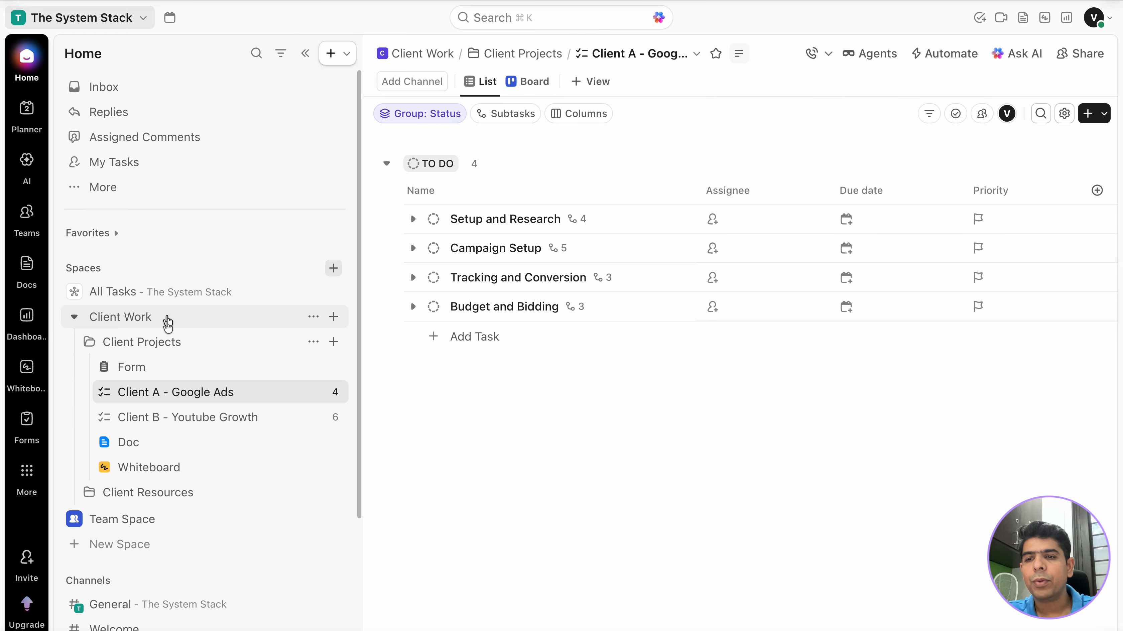
Step: Create a folder named "Test Folder" in the Client Work space, keeping the Space statuses
click(333, 318)
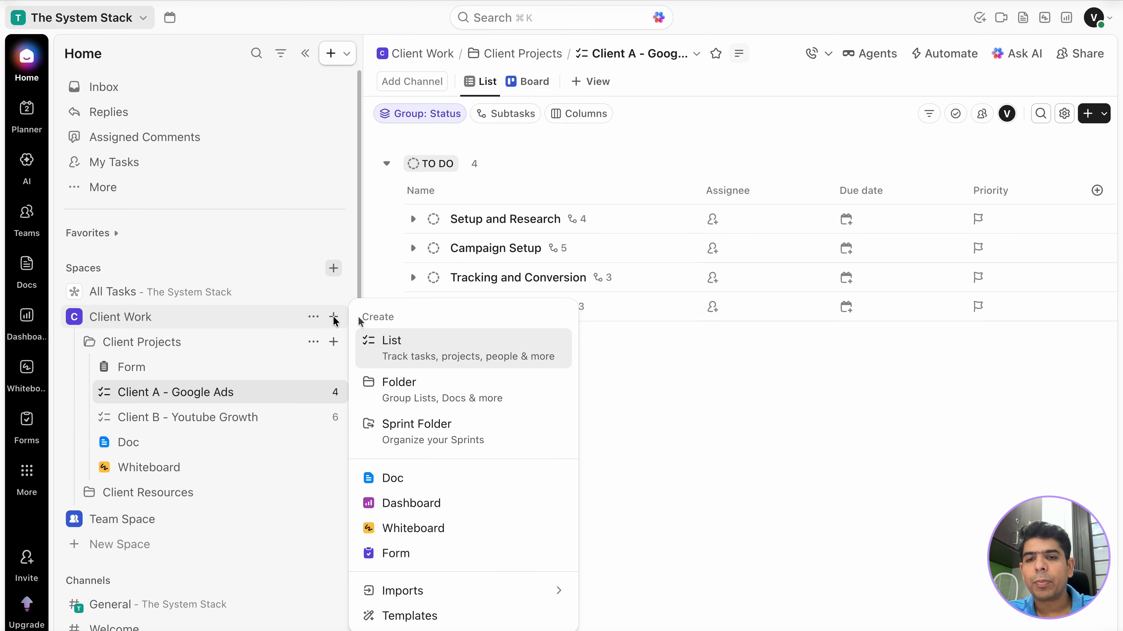
click(441, 388)
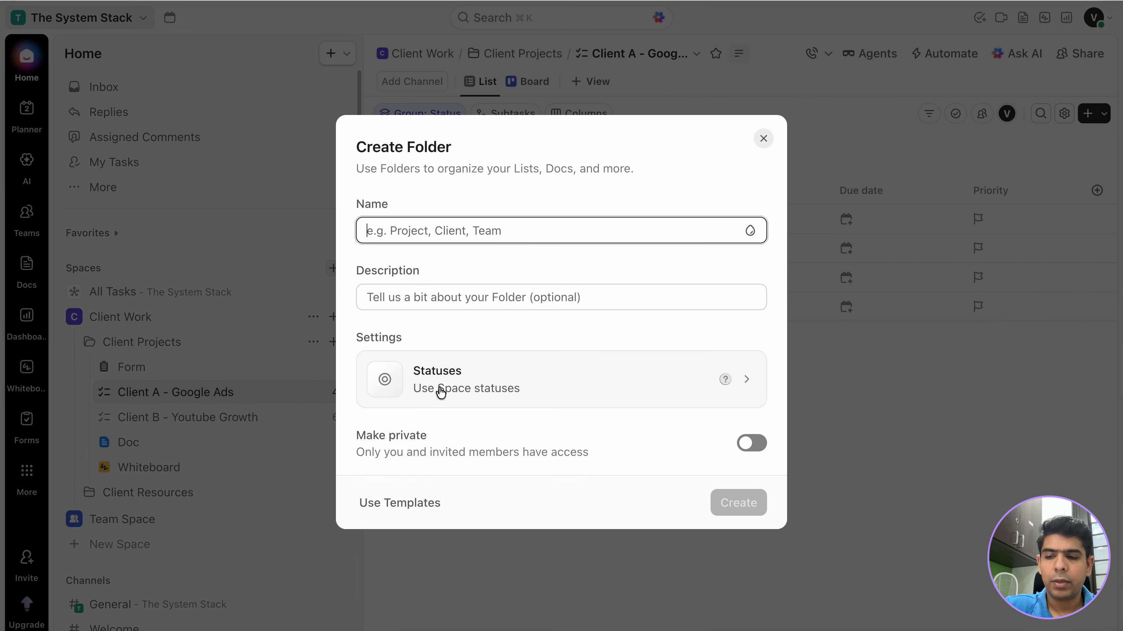
text(Test Folder)
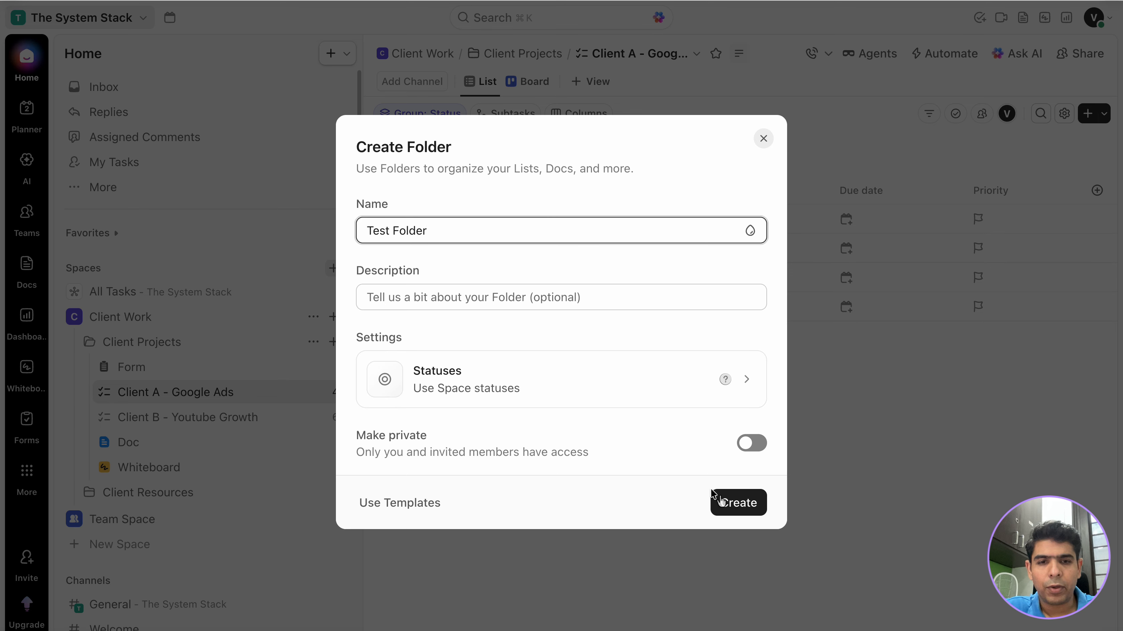
click(741, 513)
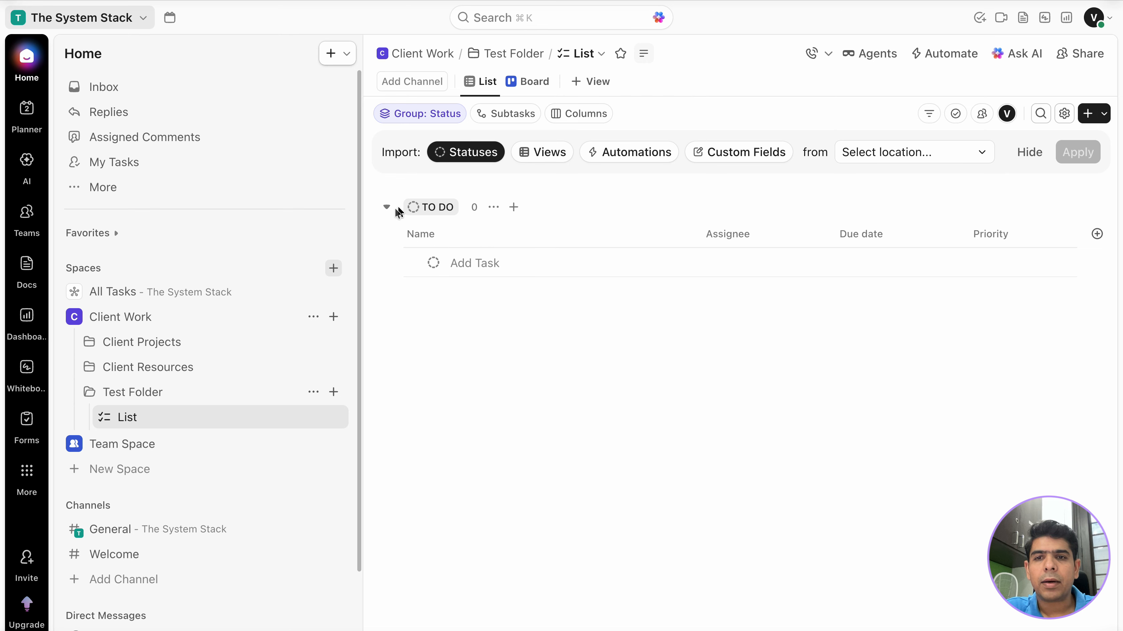
Step: Examine the status choices for a new task and the TO DO group's options in the Test Folder's list
click(433, 263)
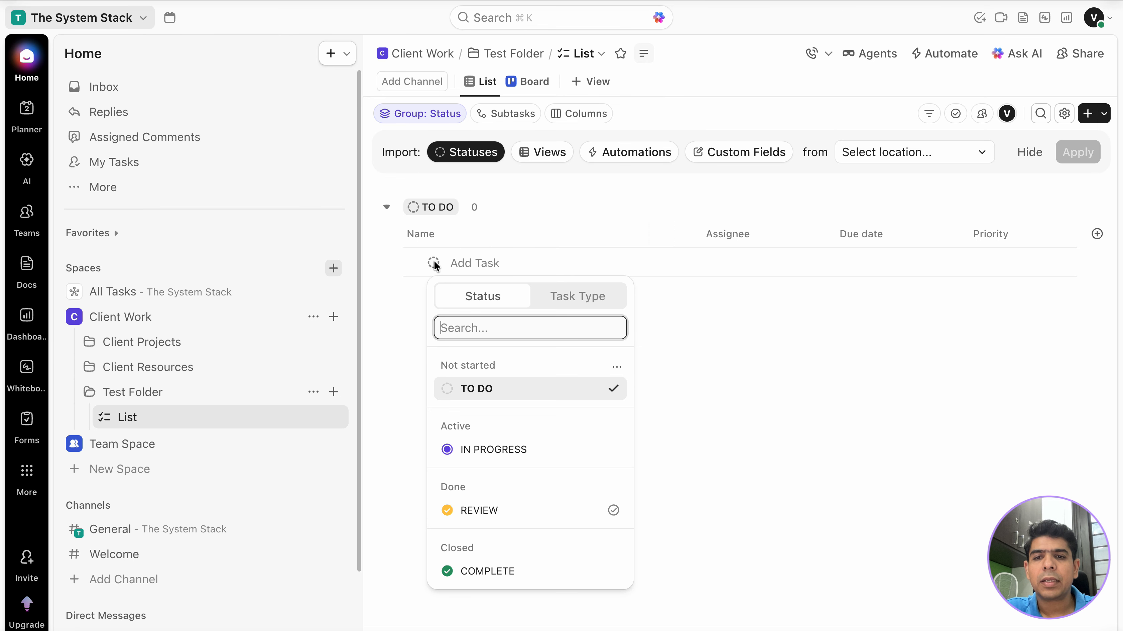
click(434, 265)
click(434, 264)
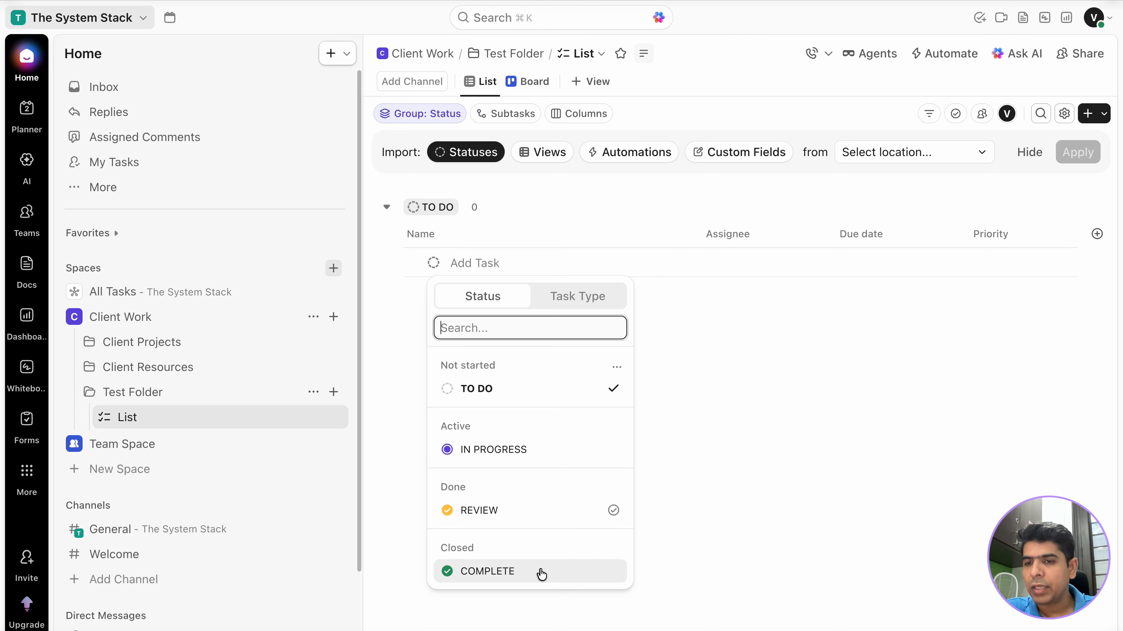
click(396, 460)
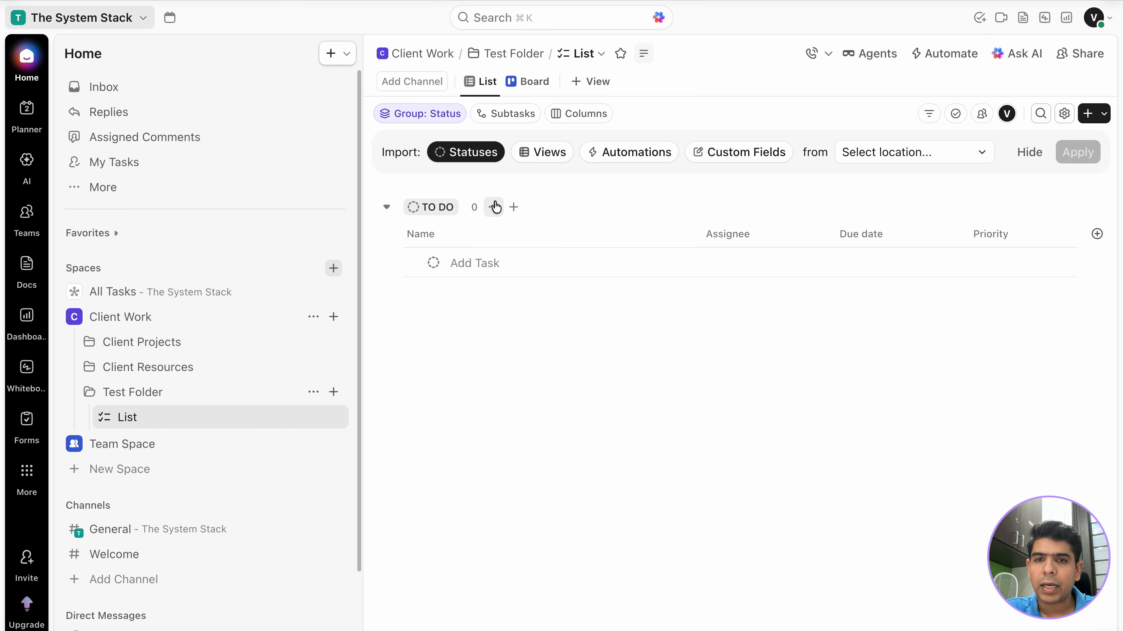
click(494, 207)
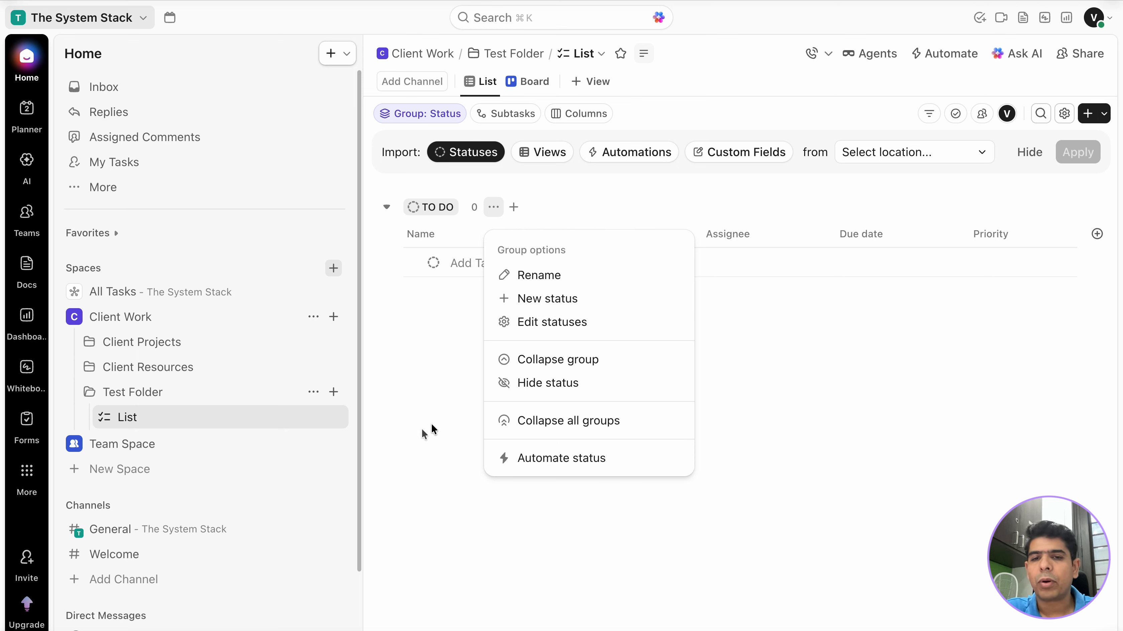
click(407, 433)
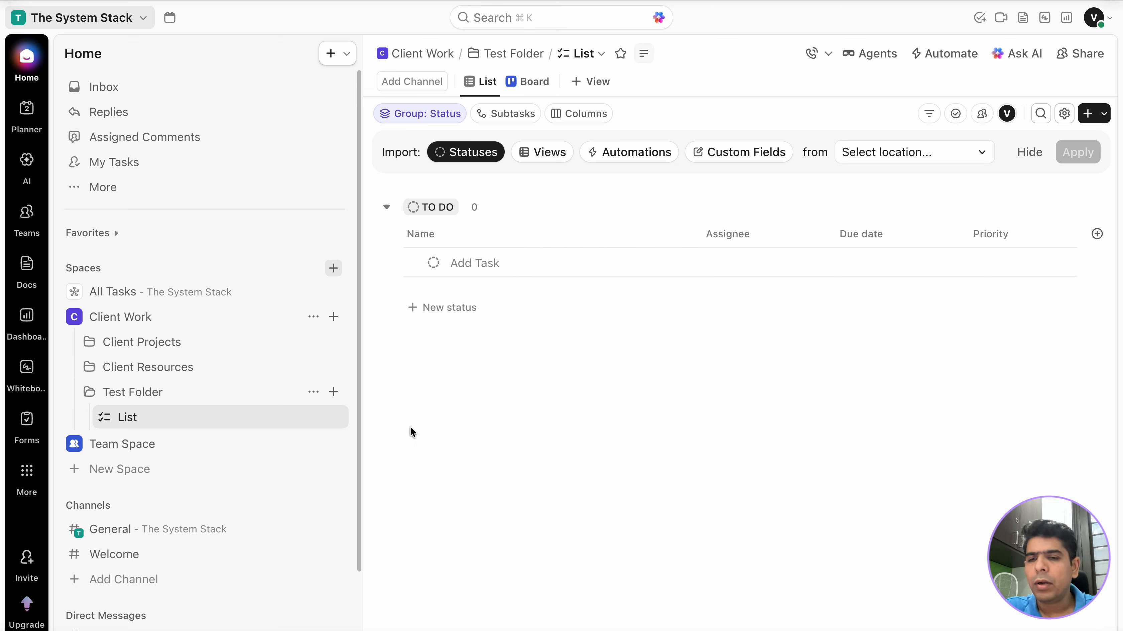
Step: Open the Client A - Google Ads list and move its Assignee column after Priority
click(90, 343)
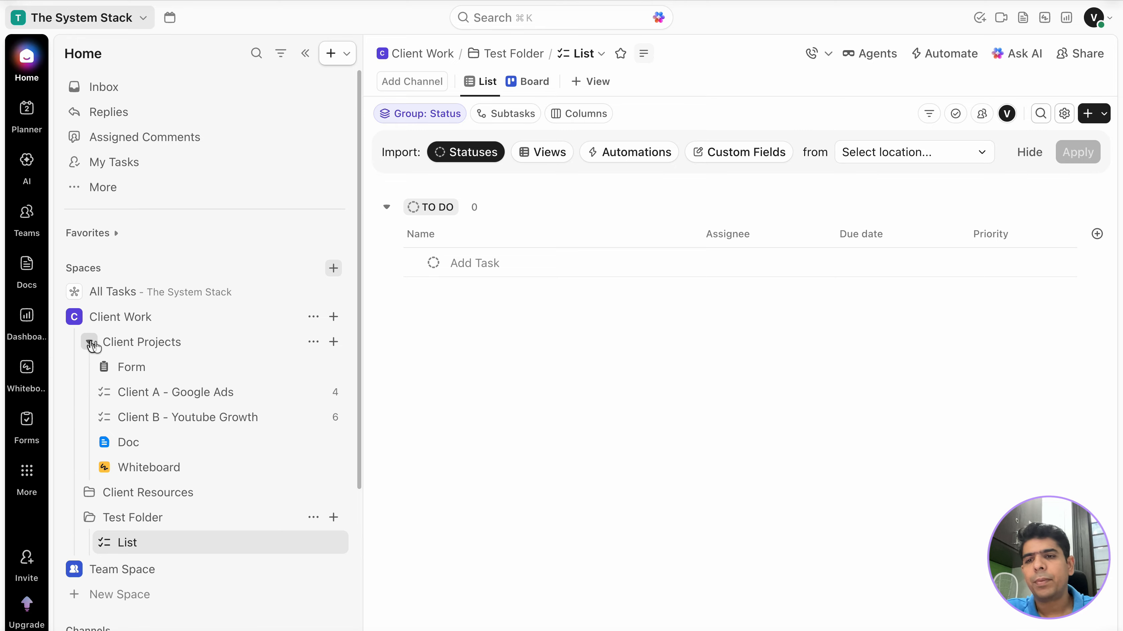
click(168, 393)
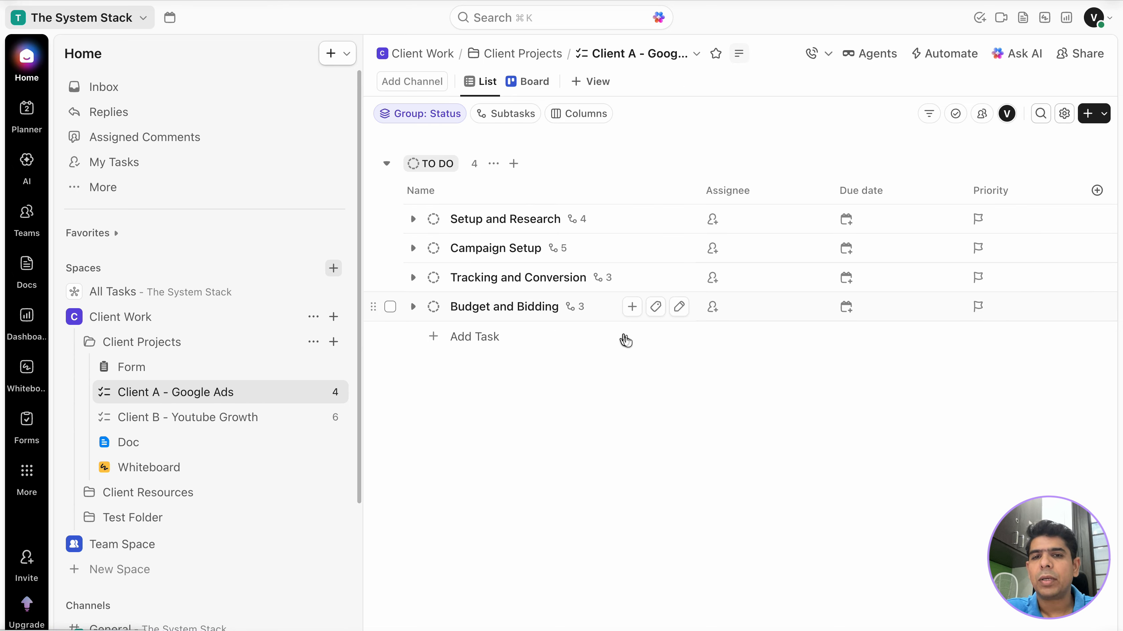
drag(714, 191, 999, 188)
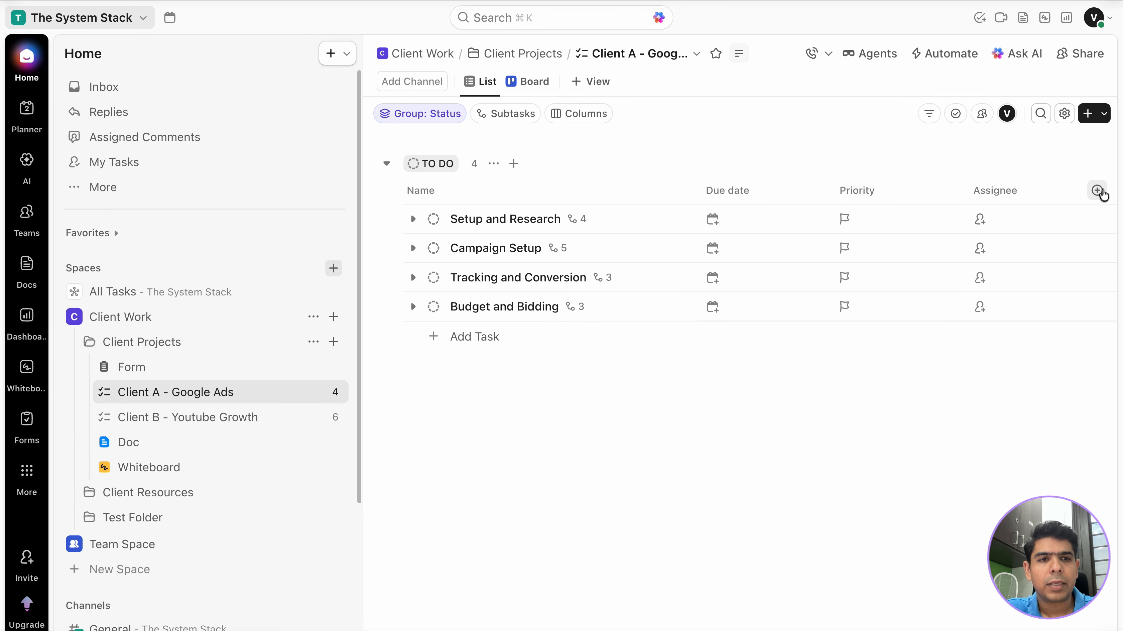
Step: Add the existing Start date field as a column and place it between Name and Due date
click(1098, 190)
text(Start)
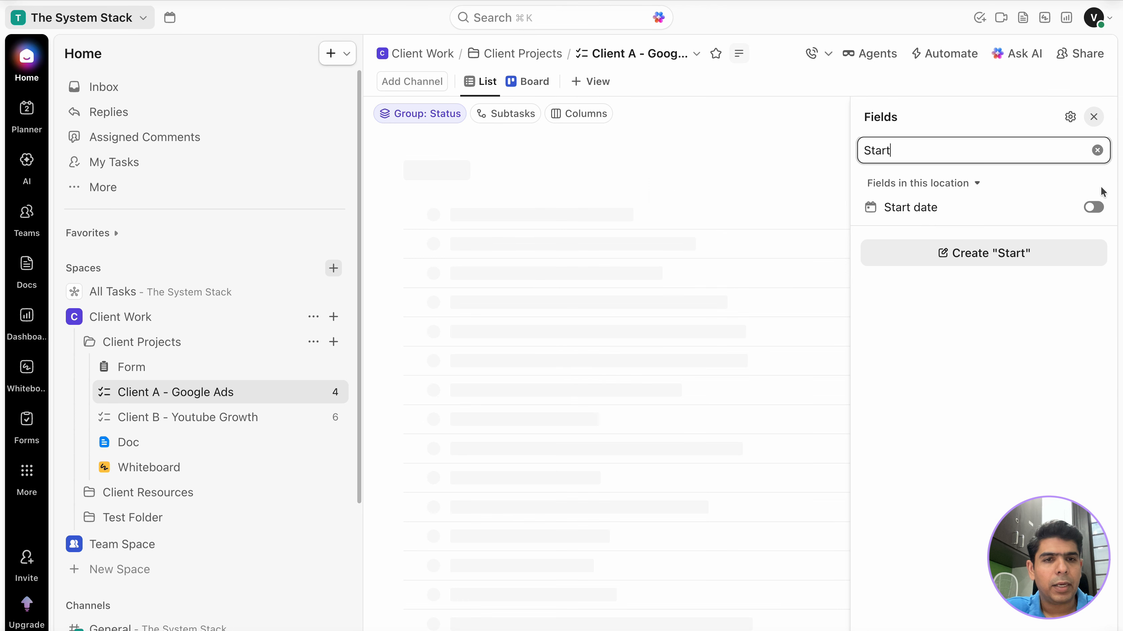
click(1094, 207)
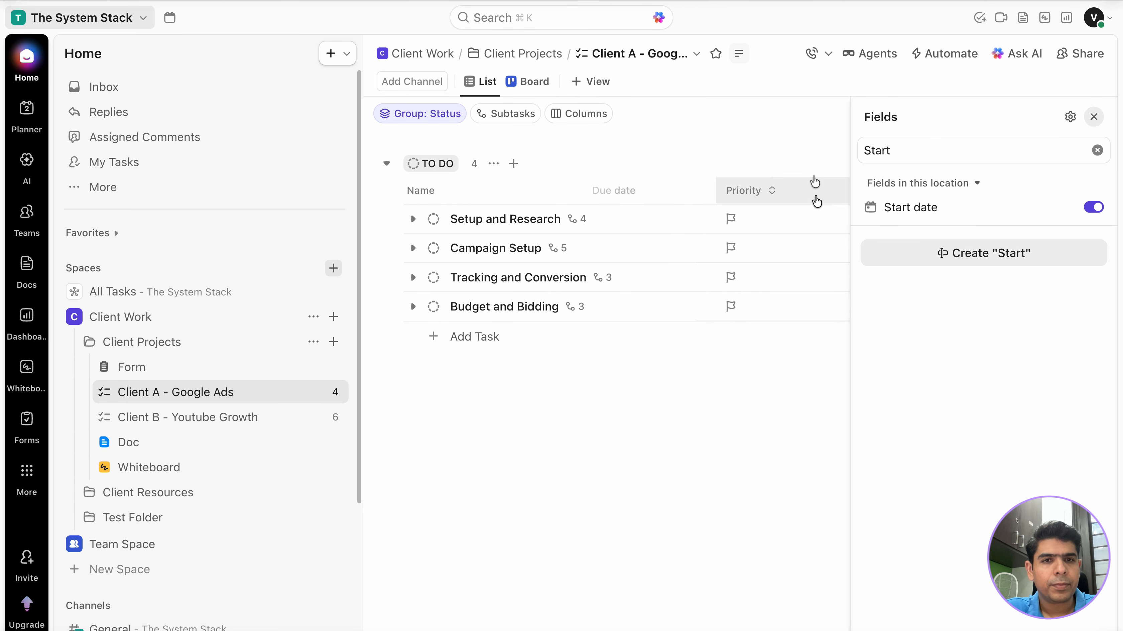
click(816, 201)
drag(1001, 190, 654, 195)
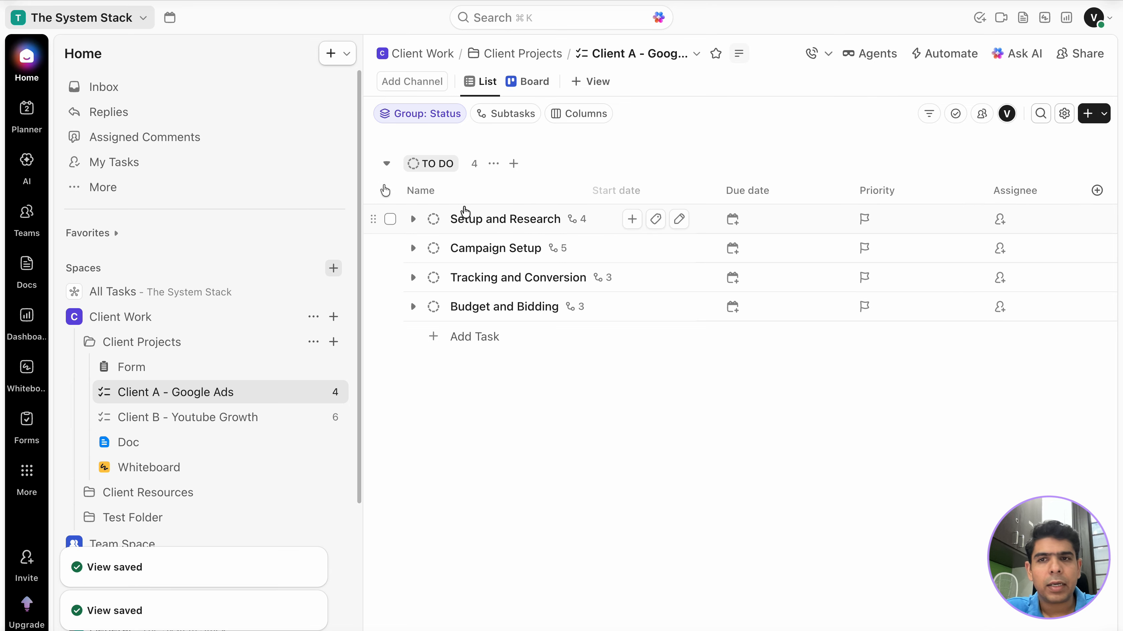
Step: Narrow the sidebar and give the Setup and Research task a start date of today and a due date of Thursday, 7 May 2026
drag(361, 125, 230, 126)
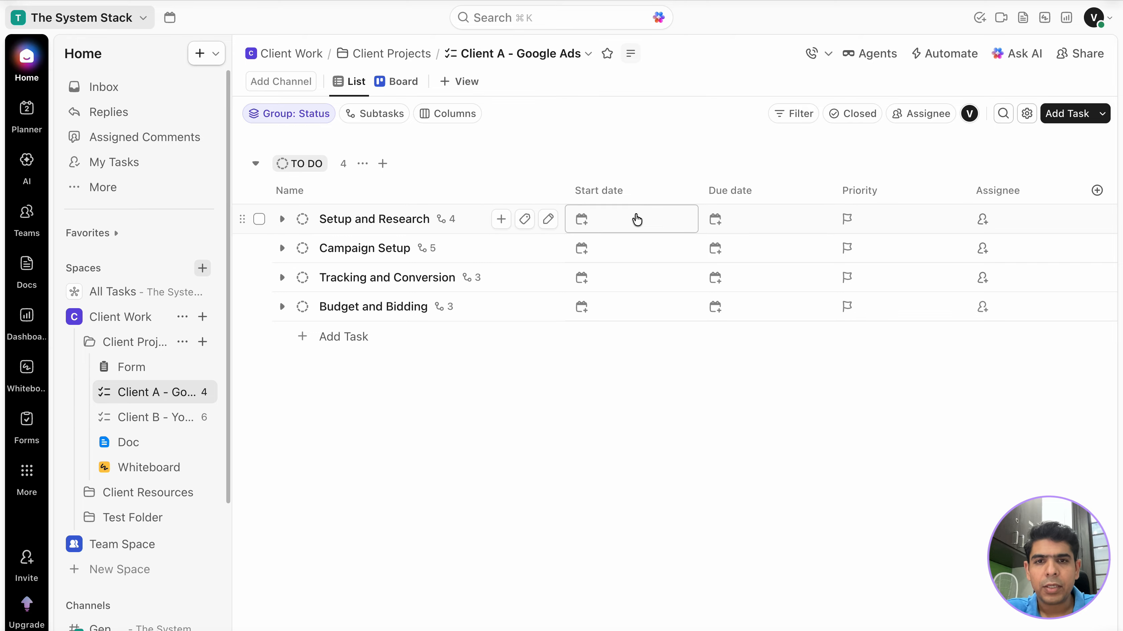
click(637, 219)
click(671, 305)
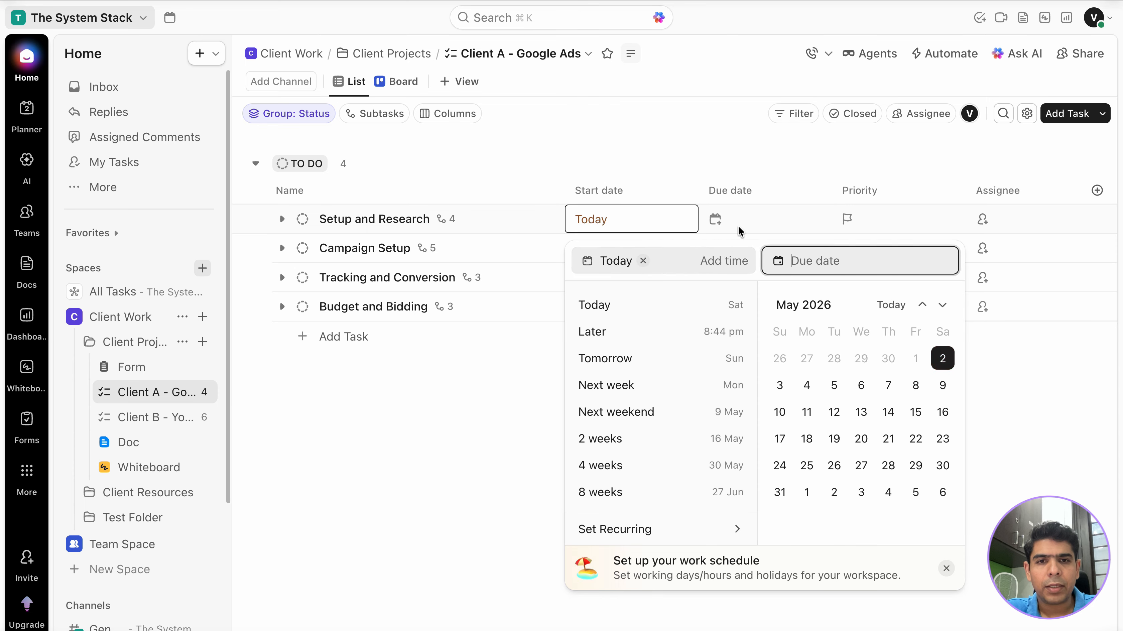
click(807, 226)
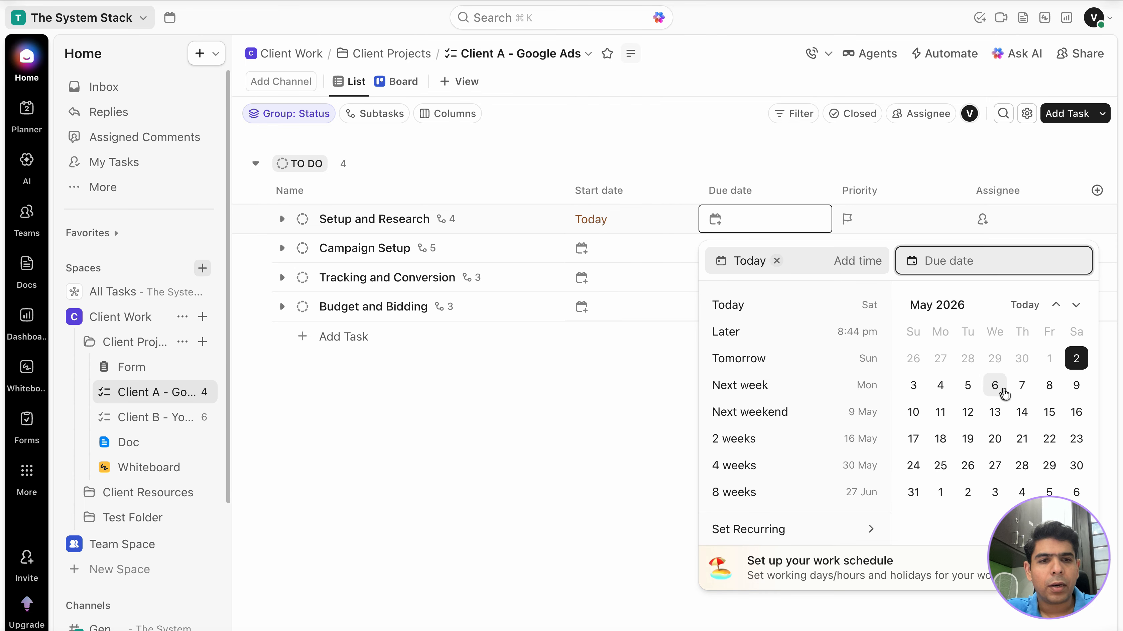
click(1018, 391)
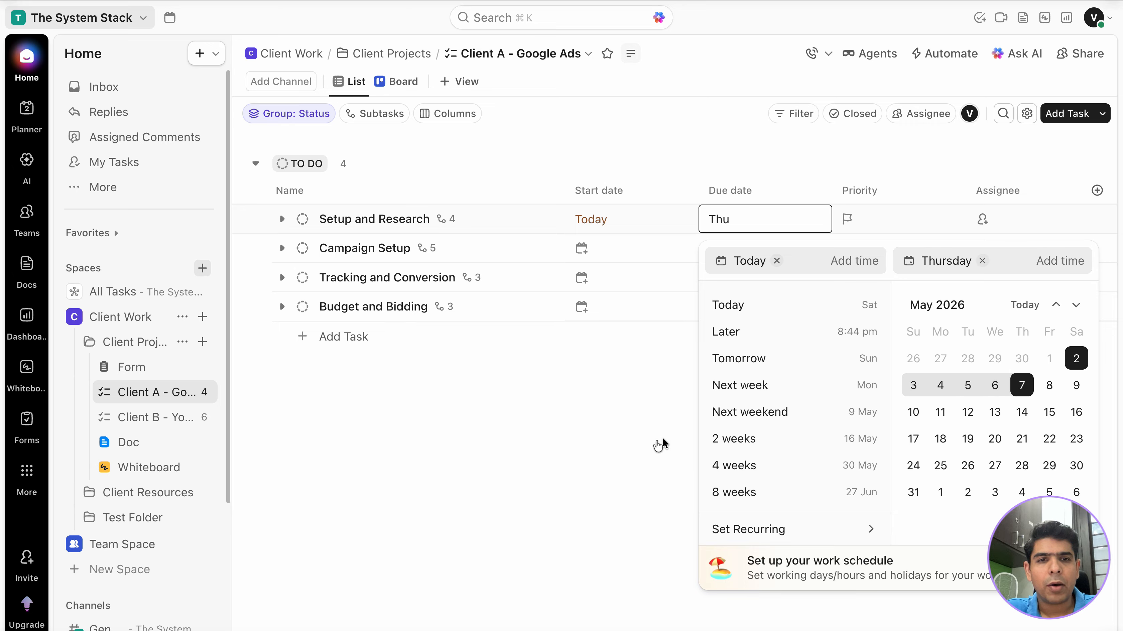
Step: Set the Setup and Research task's priority to High and assign the task to yourself
click(890, 220)
click(889, 220)
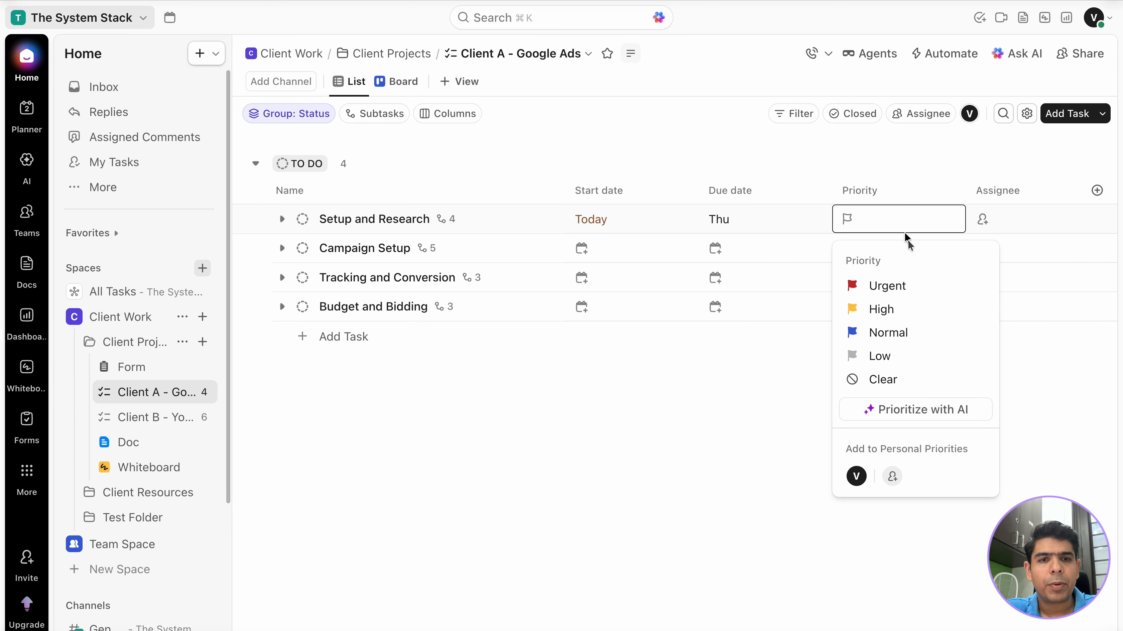
click(908, 305)
click(1010, 220)
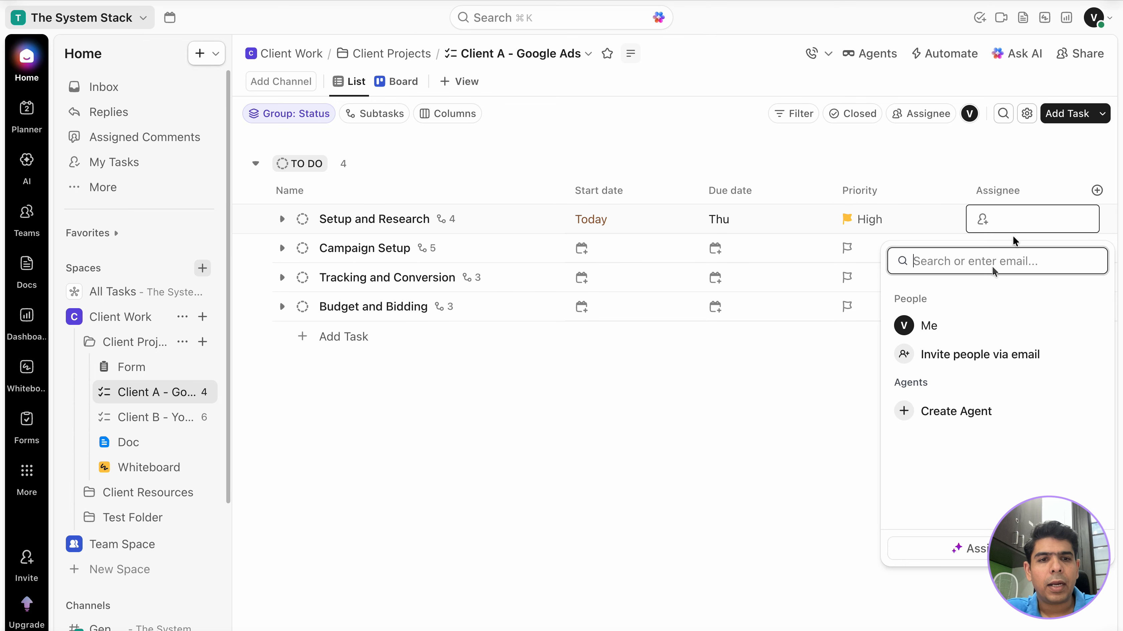
click(954, 326)
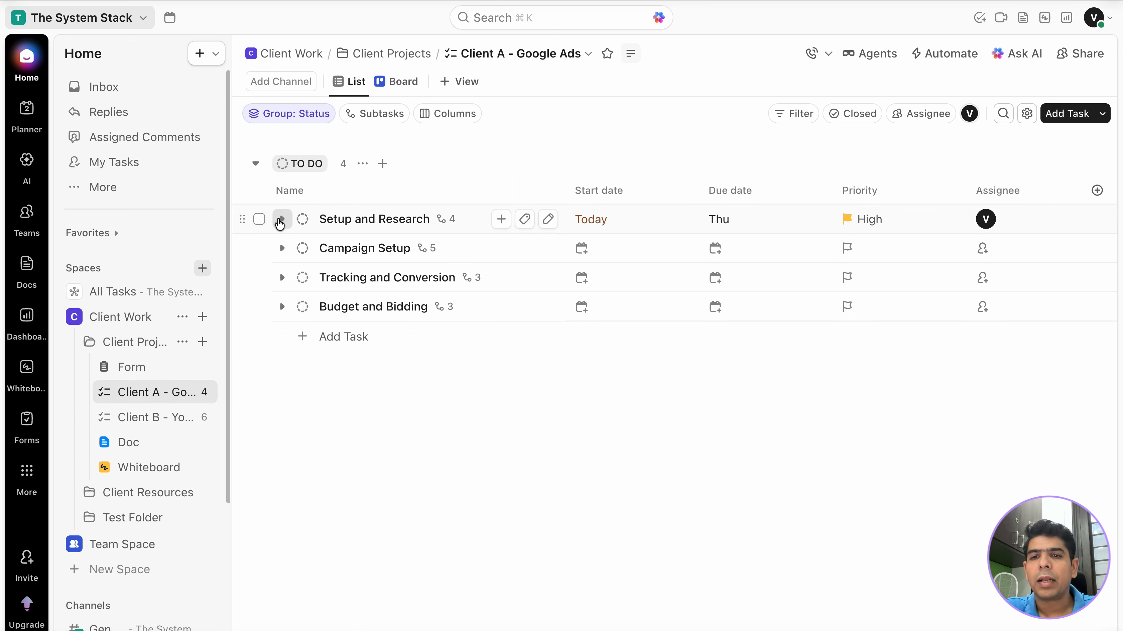
Step: Expand the Setup and Research task and add a new subtask named Subtask under it
click(282, 219)
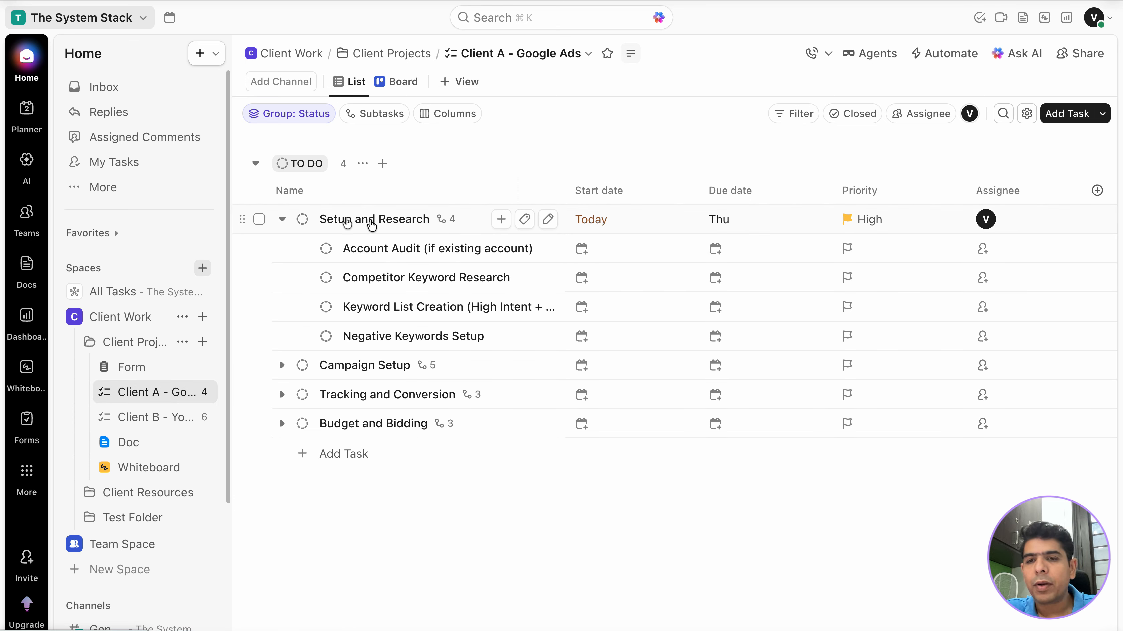
click(501, 220)
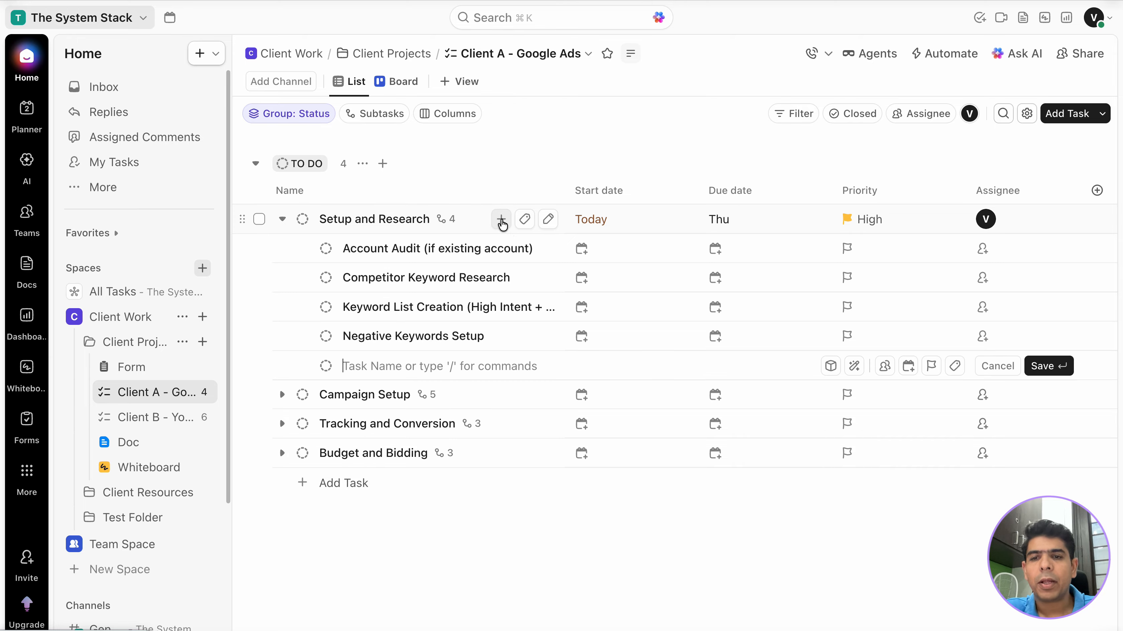
text(Subtask)
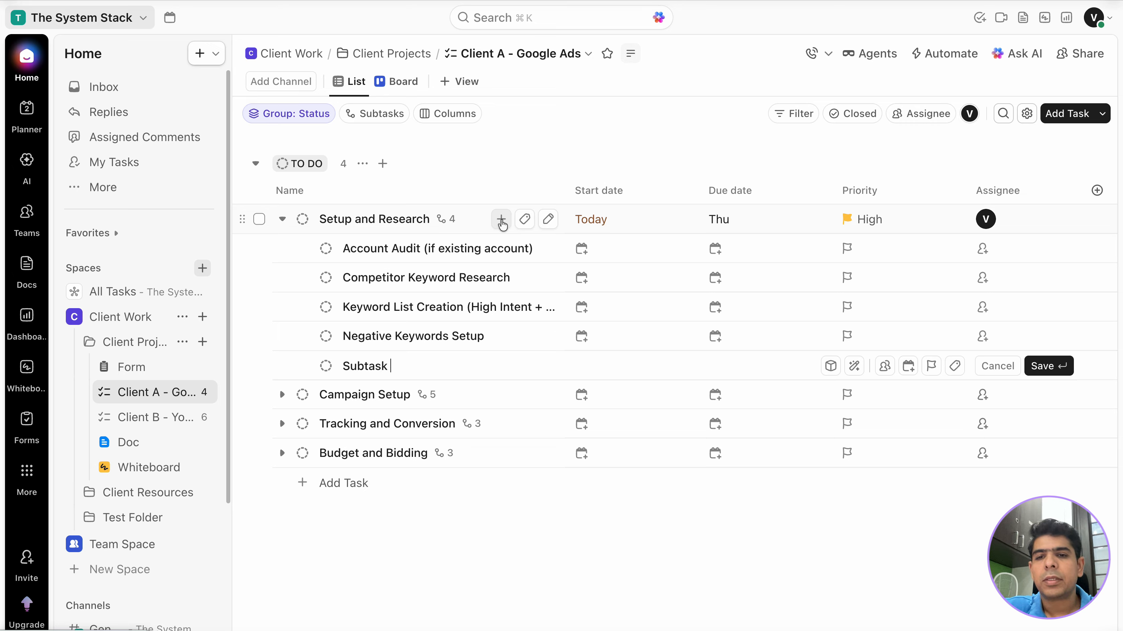
key(Return)
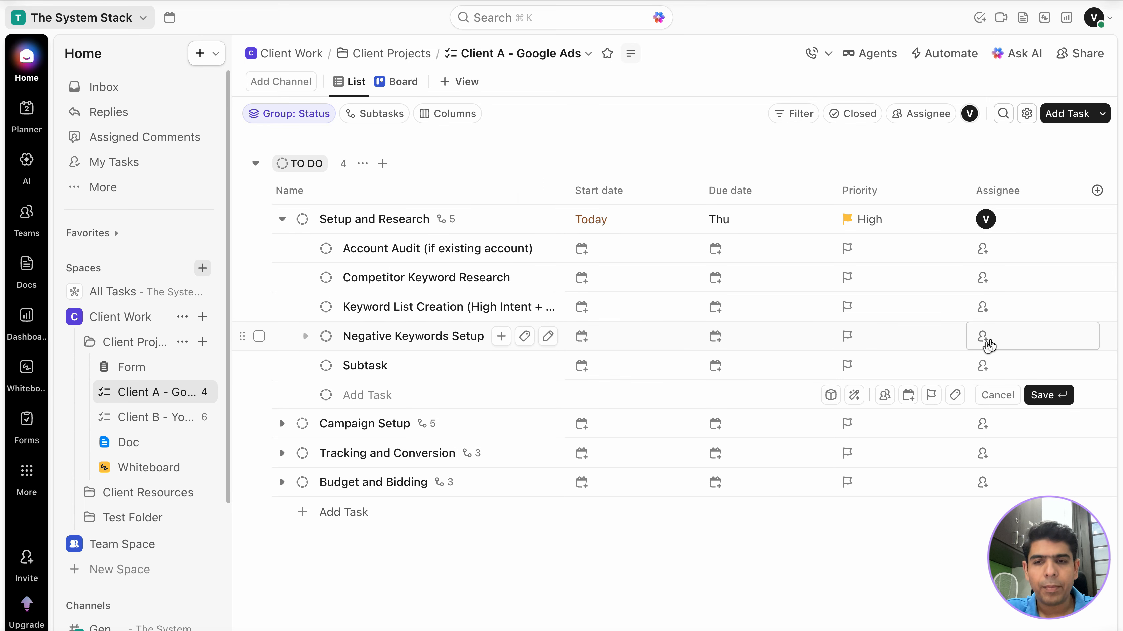
Step: Set the Setup and Research task's status to In Progress and review the status groups in the list
click(303, 219)
click(344, 405)
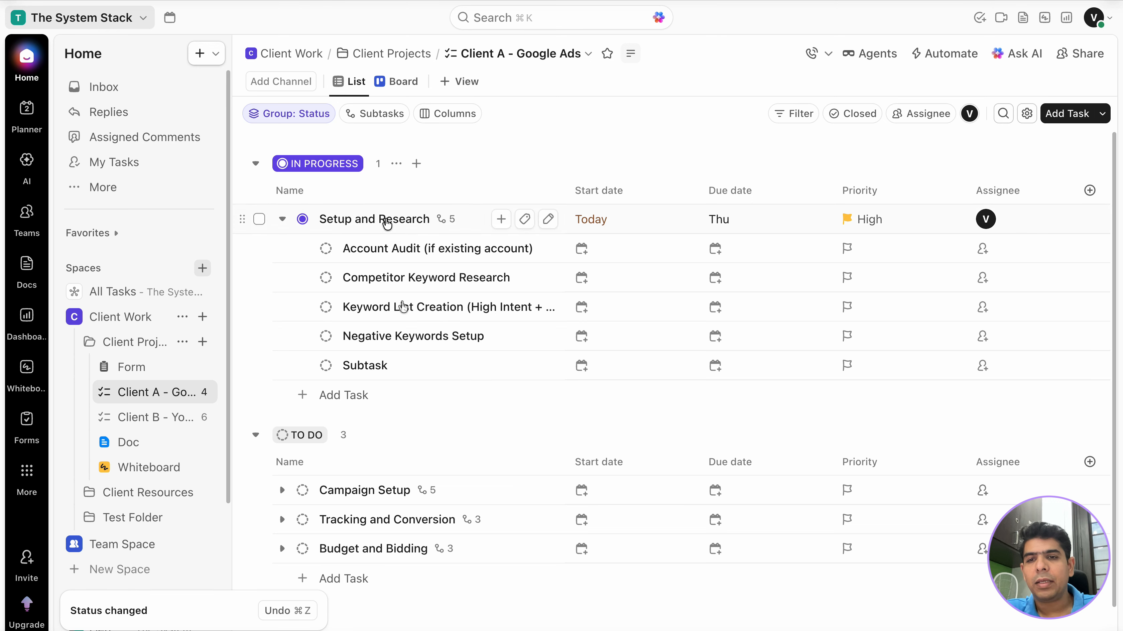
scroll(437, 428, down, 1)
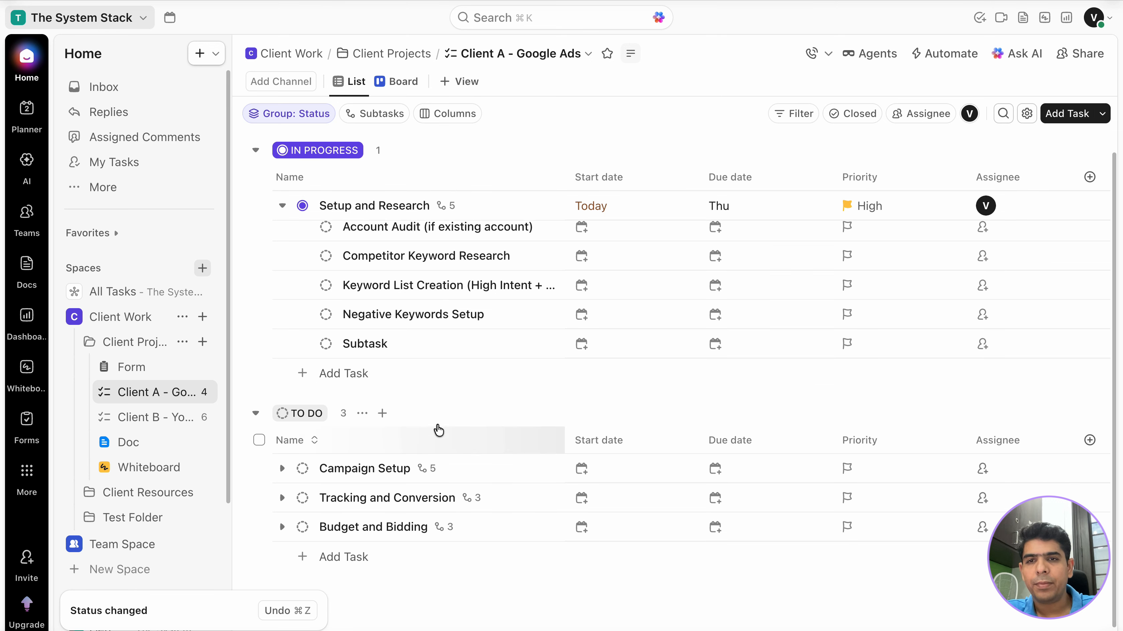
scroll(438, 428, up, 1)
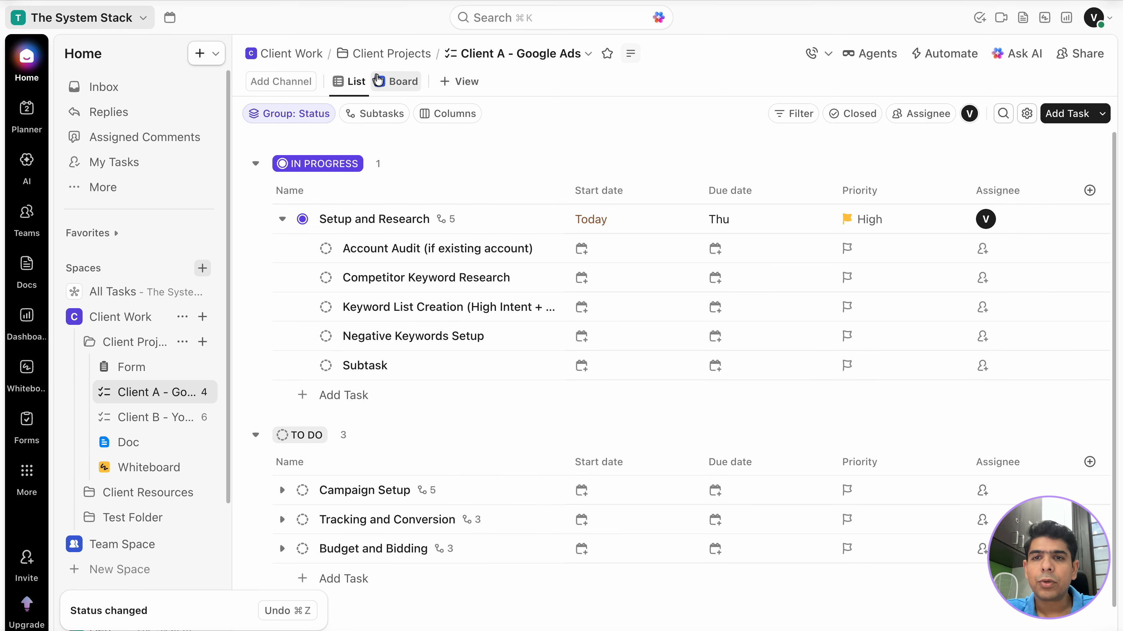
Step: In the Board view, expand Campaign Setup's subtasks, then move Setup and Research to Review and Campaign Setup to In Progress
click(404, 82)
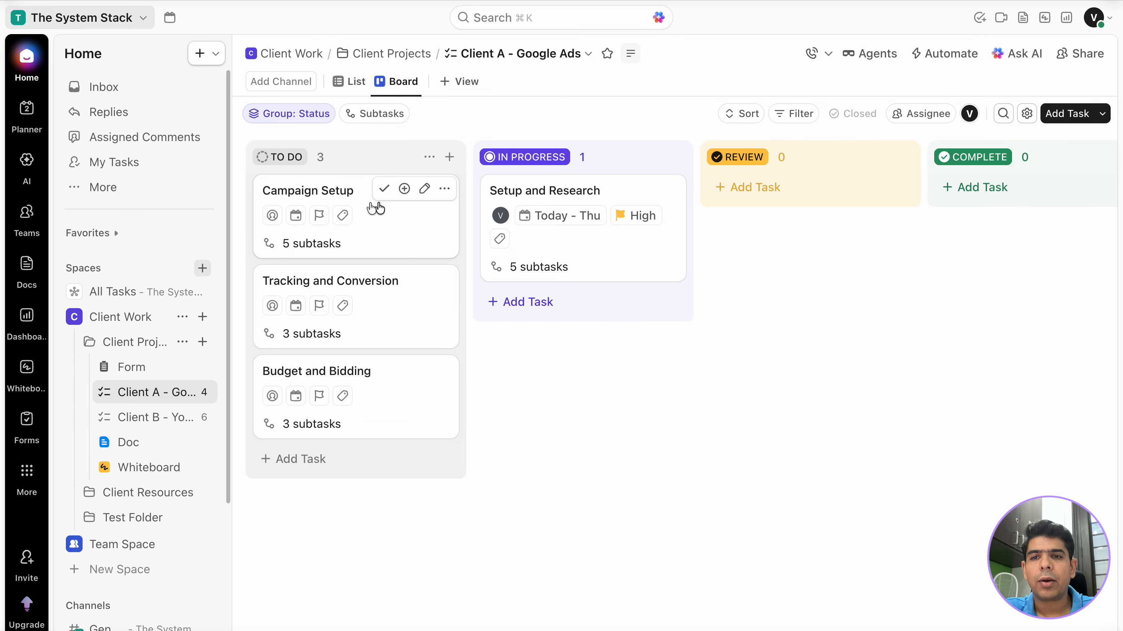
drag(373, 206, 318, 198)
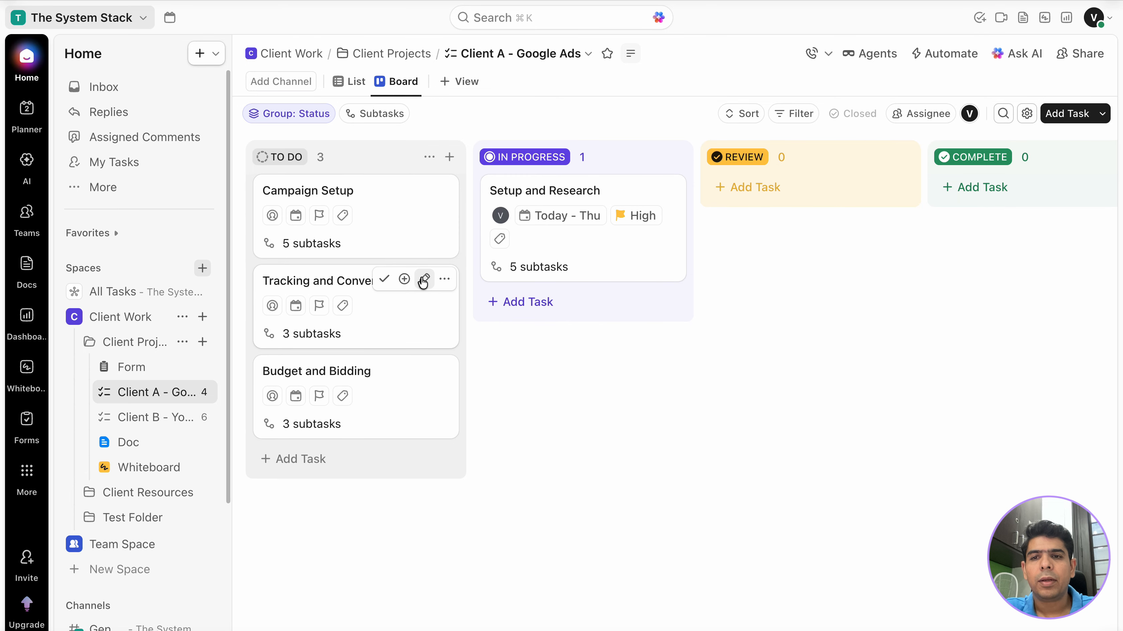
click(271, 245)
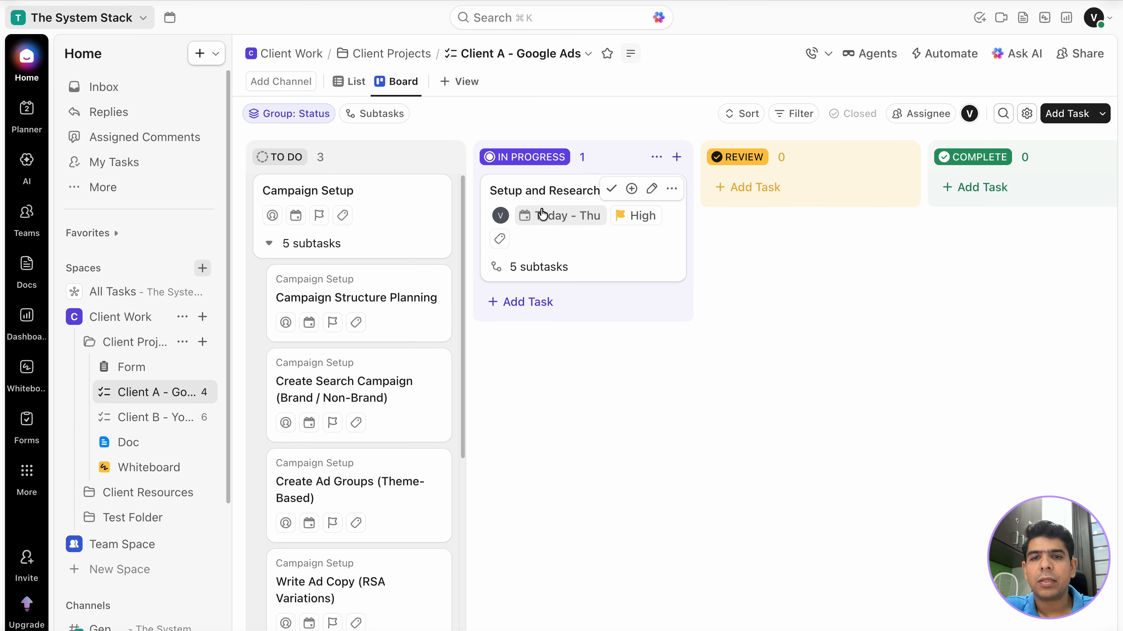
drag(563, 244, 791, 244)
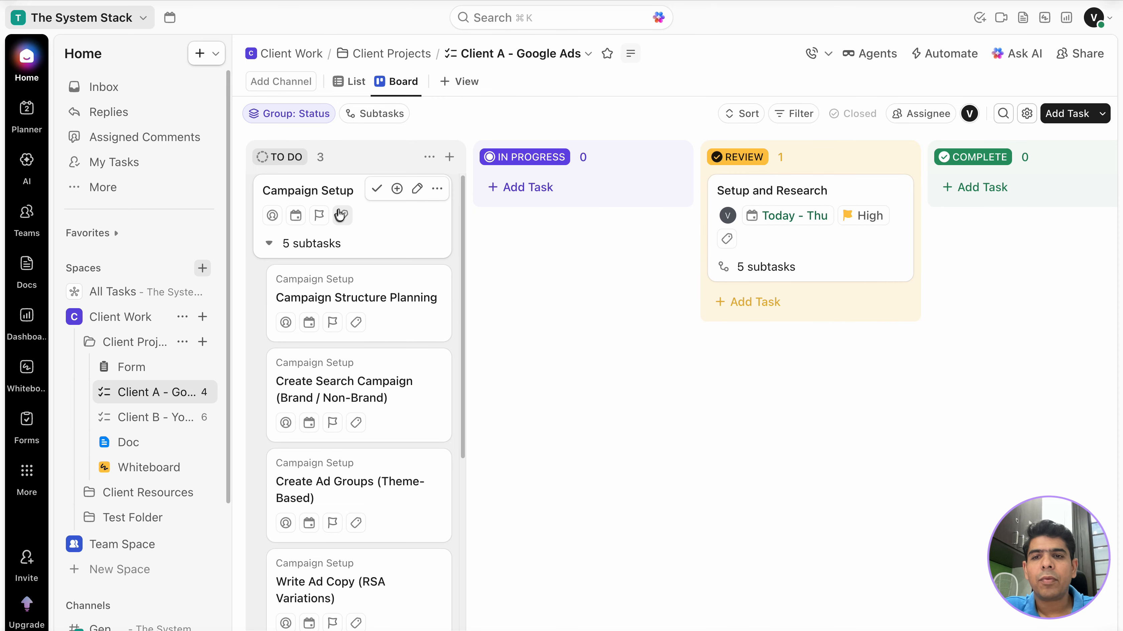
drag(383, 223, 553, 224)
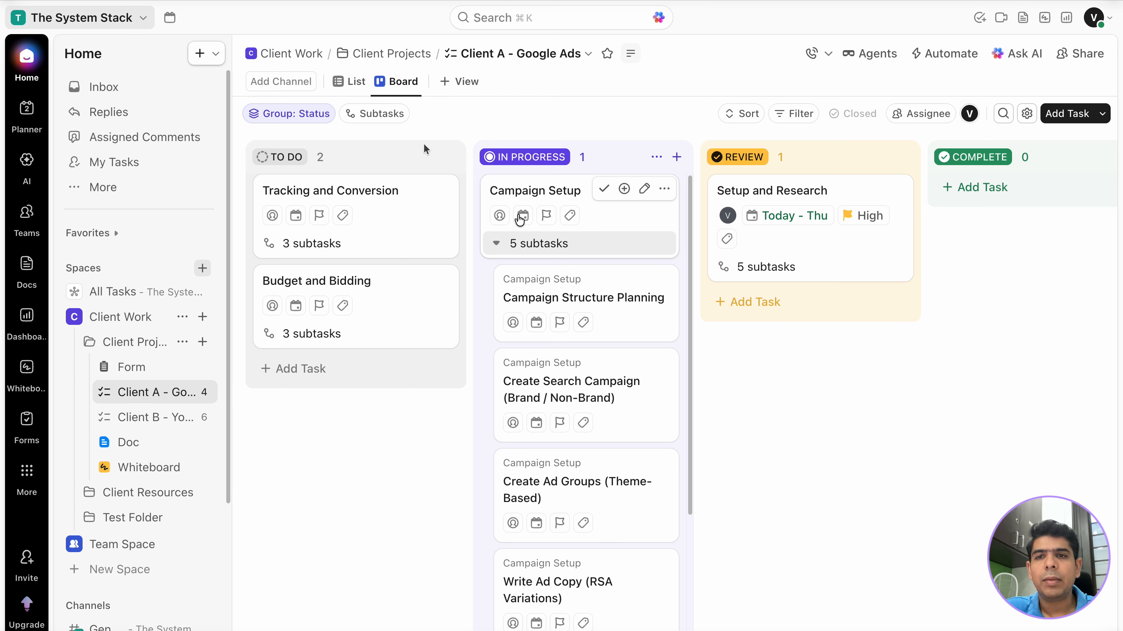
Step: Back in the List view, set Setup and Research to Complete and resolve all of its open subtasks
click(349, 81)
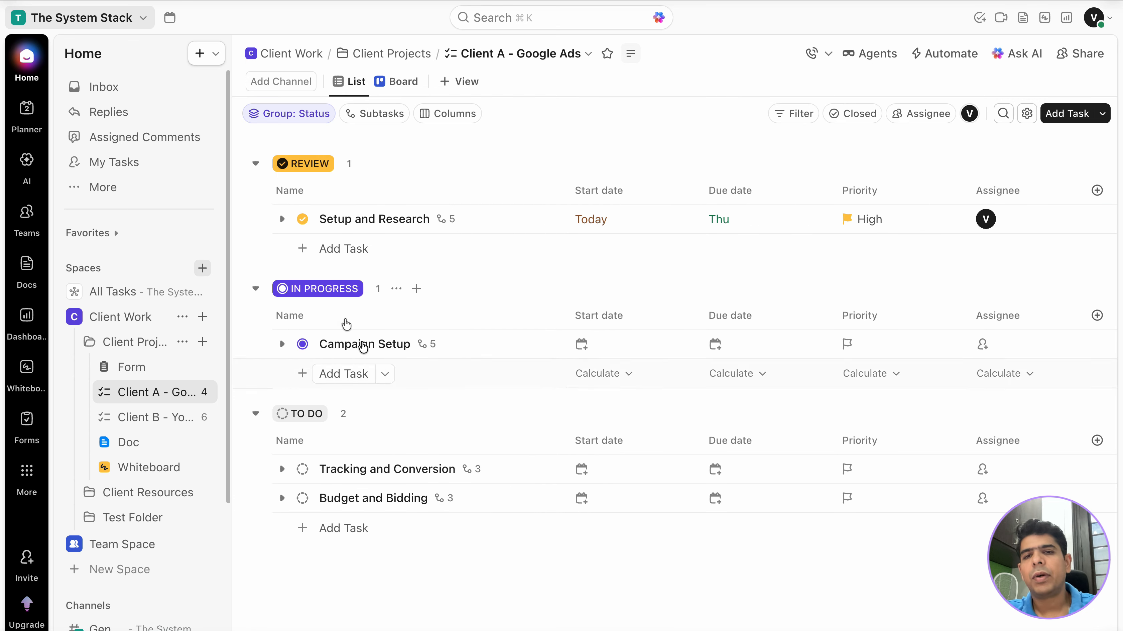
click(302, 219)
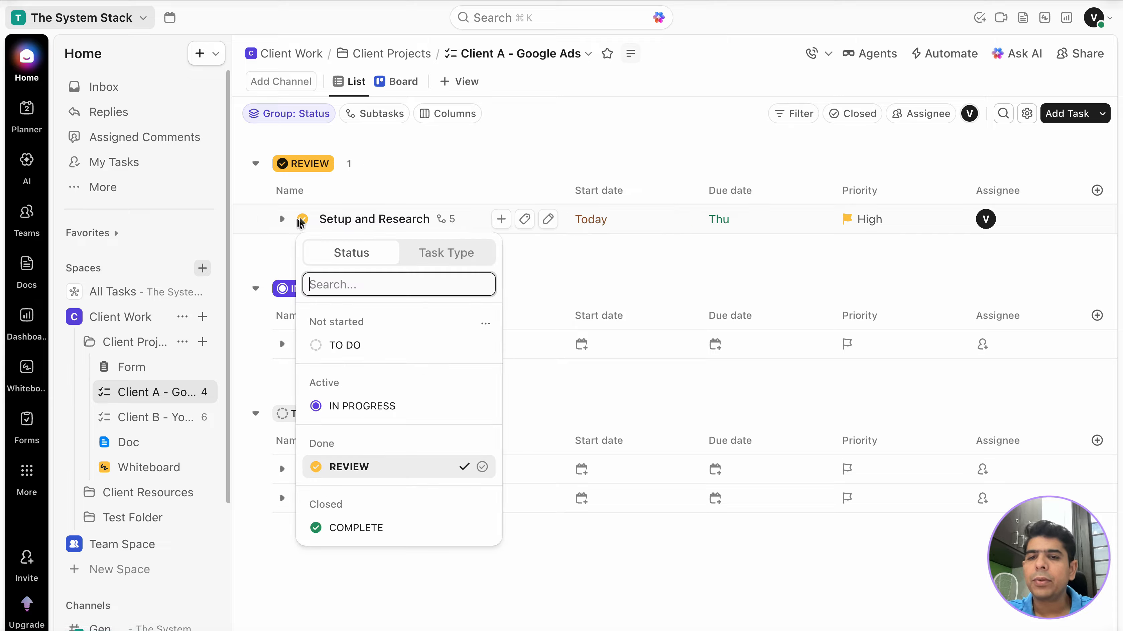
click(356, 527)
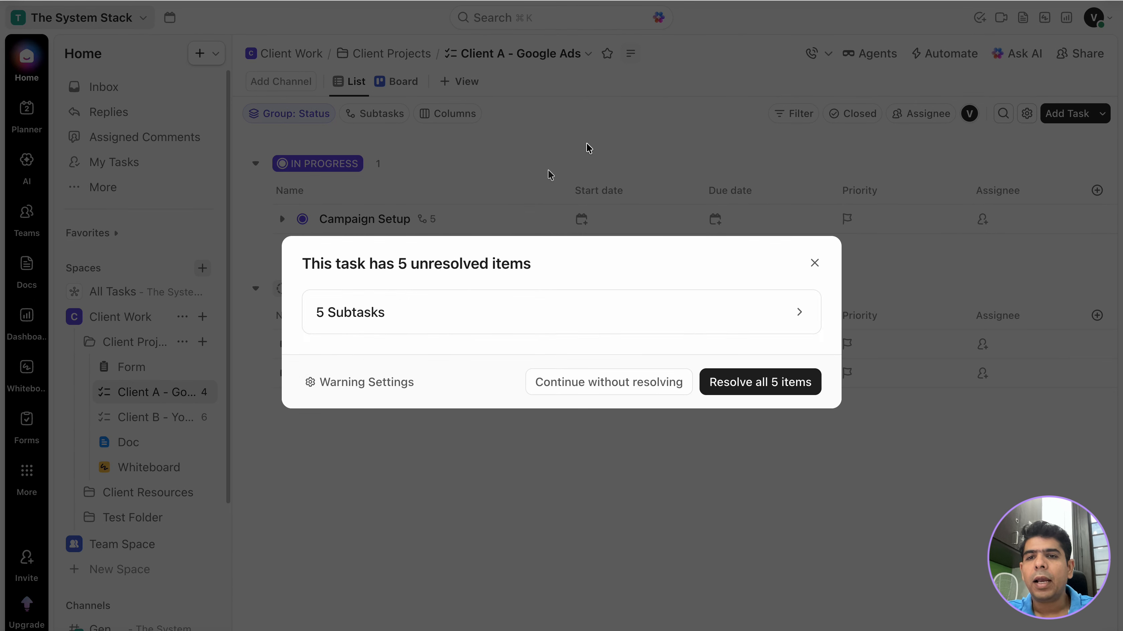
click(761, 382)
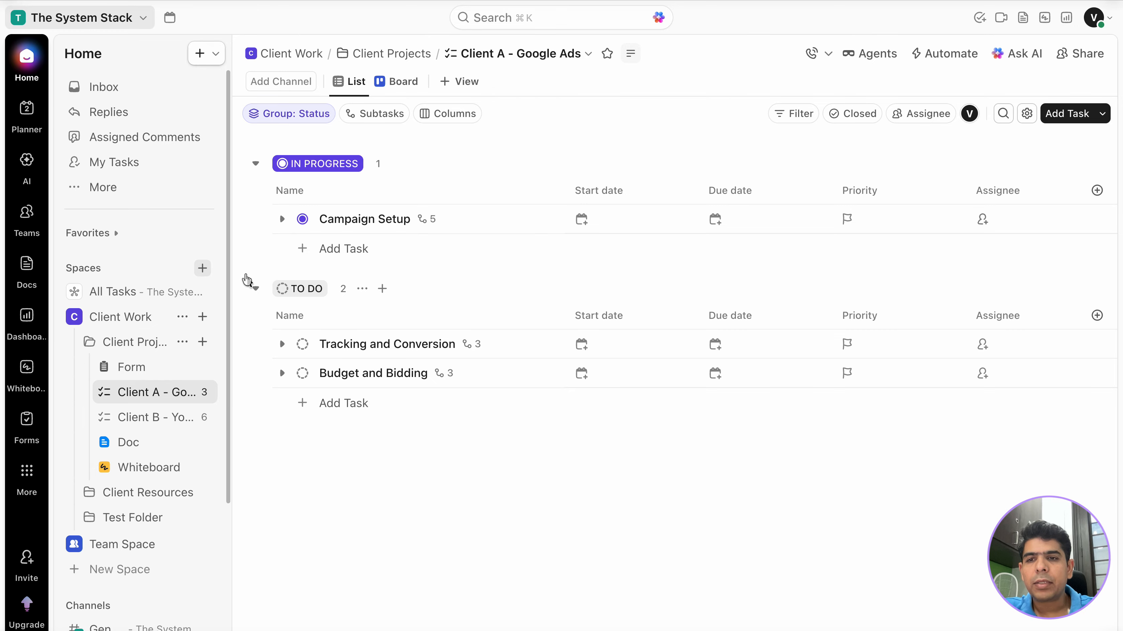
Step: Widen the sidebar and view the start and due date options of the Client A - Google Ads list without setting any
drag(227, 246, 291, 246)
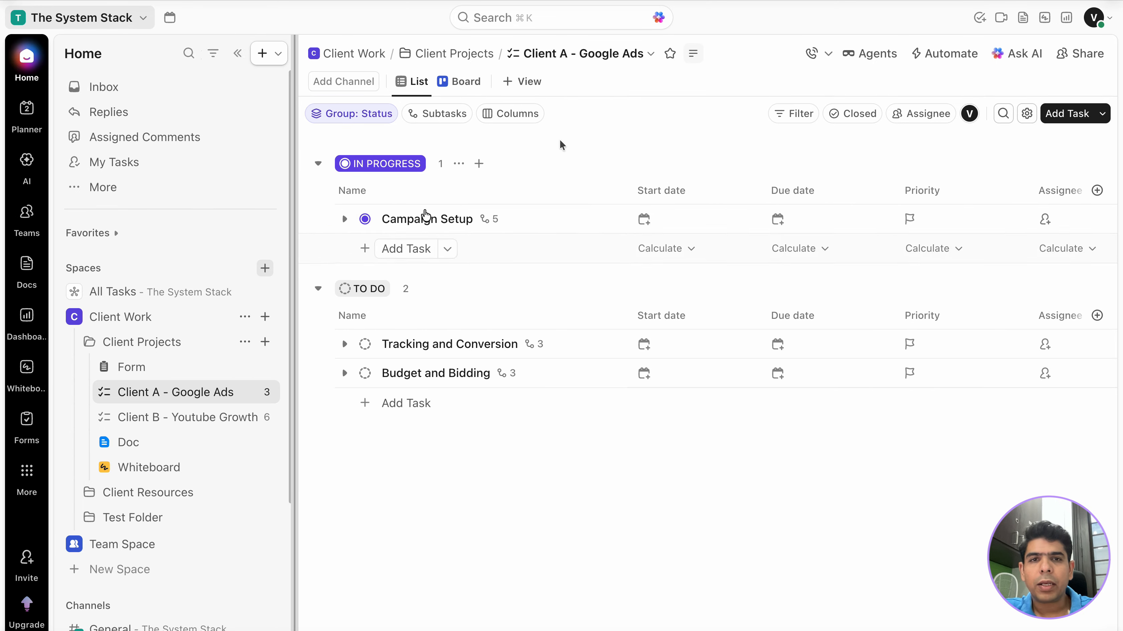
click(653, 54)
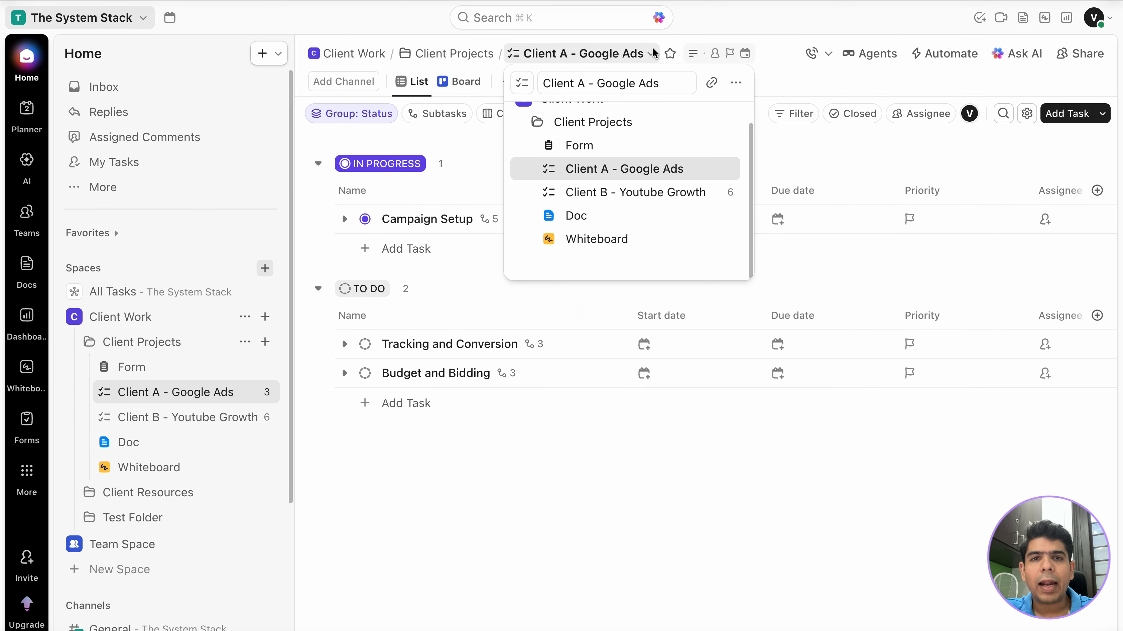
click(746, 57)
click(745, 52)
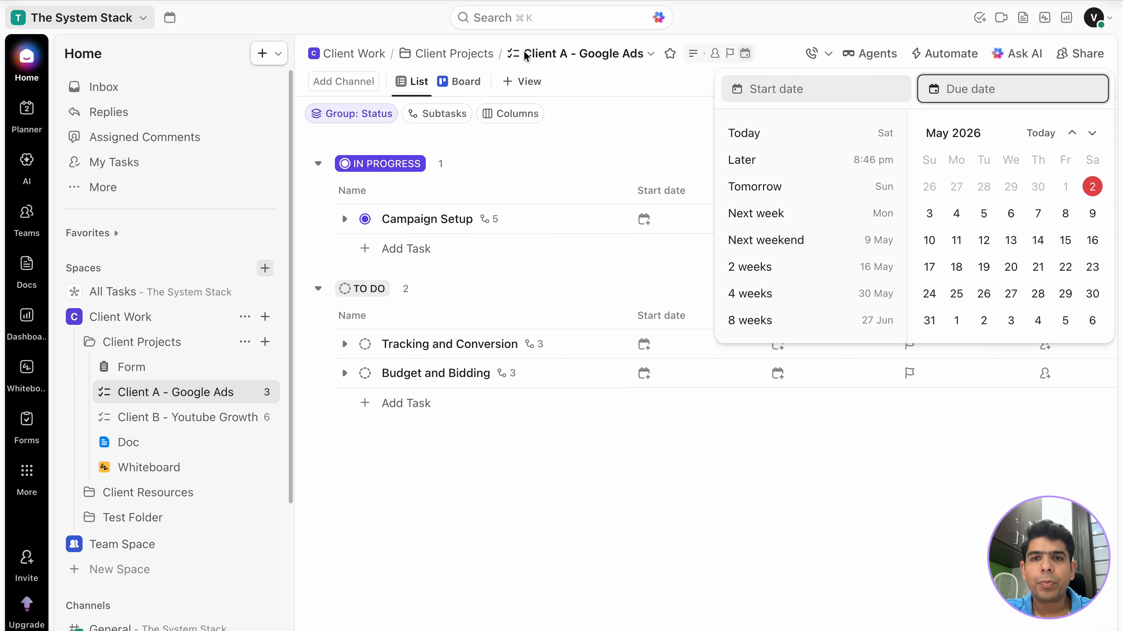
click(183, 401)
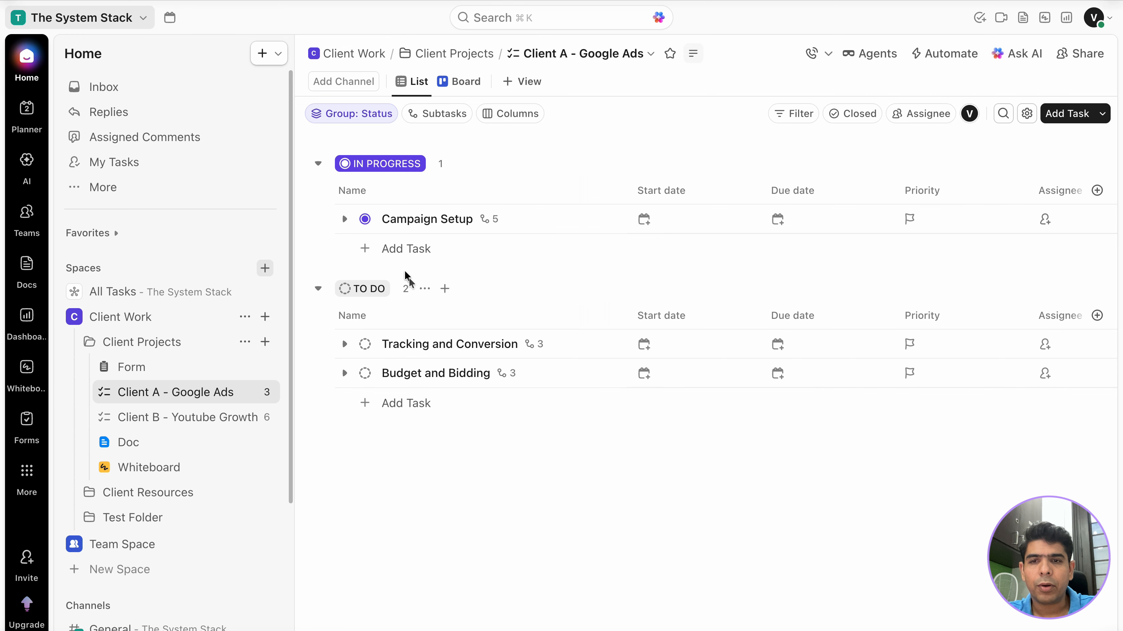
Step: In the Client B - Youtube Growth list, move Assignee after Priority and add the Start date column between Name and Due date
click(188, 417)
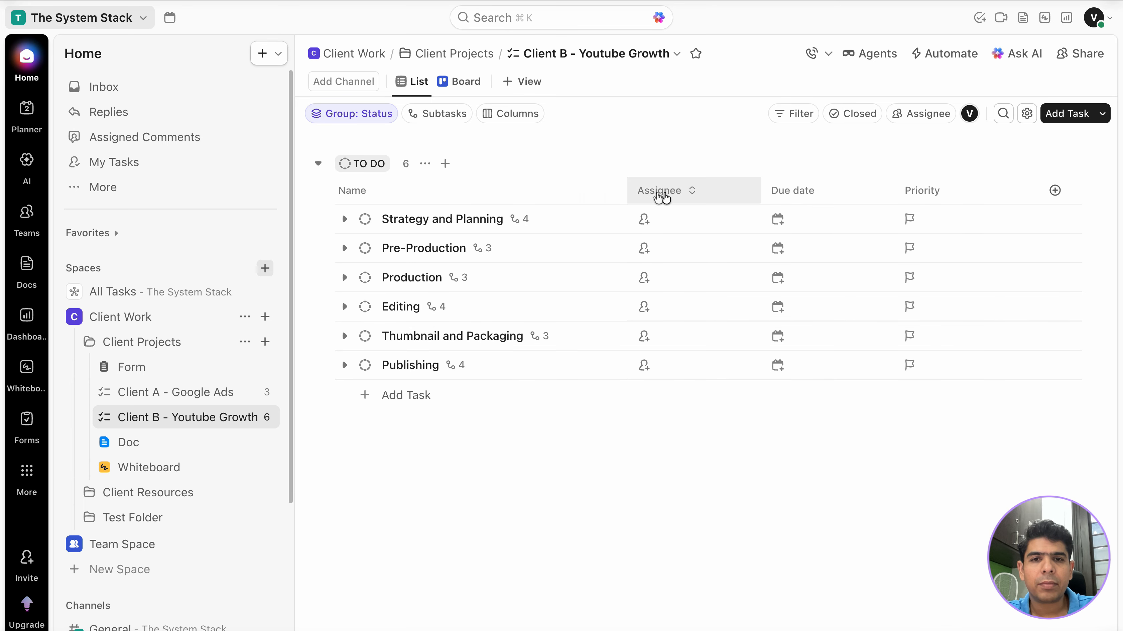
drag(649, 196, 1008, 210)
click(1056, 191)
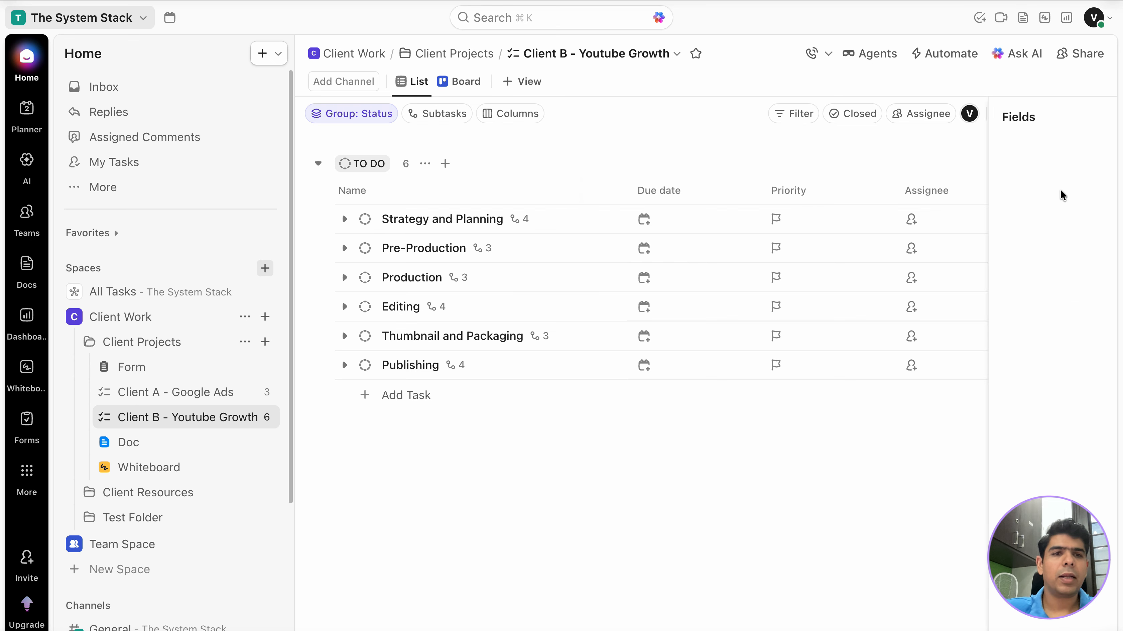
text(Start)
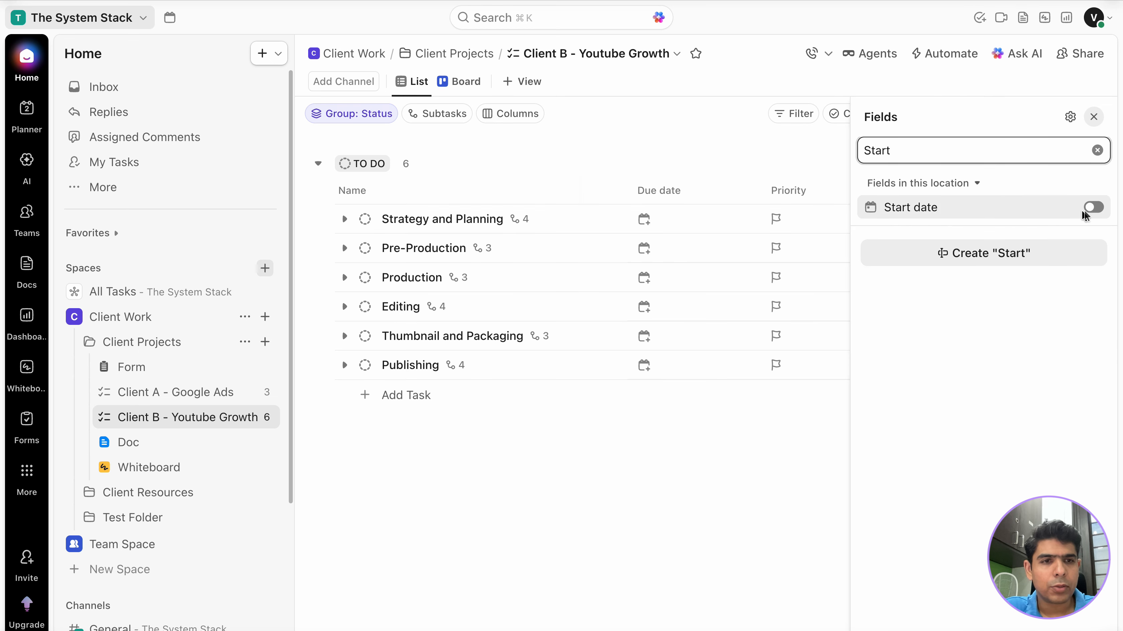
click(1093, 207)
click(729, 398)
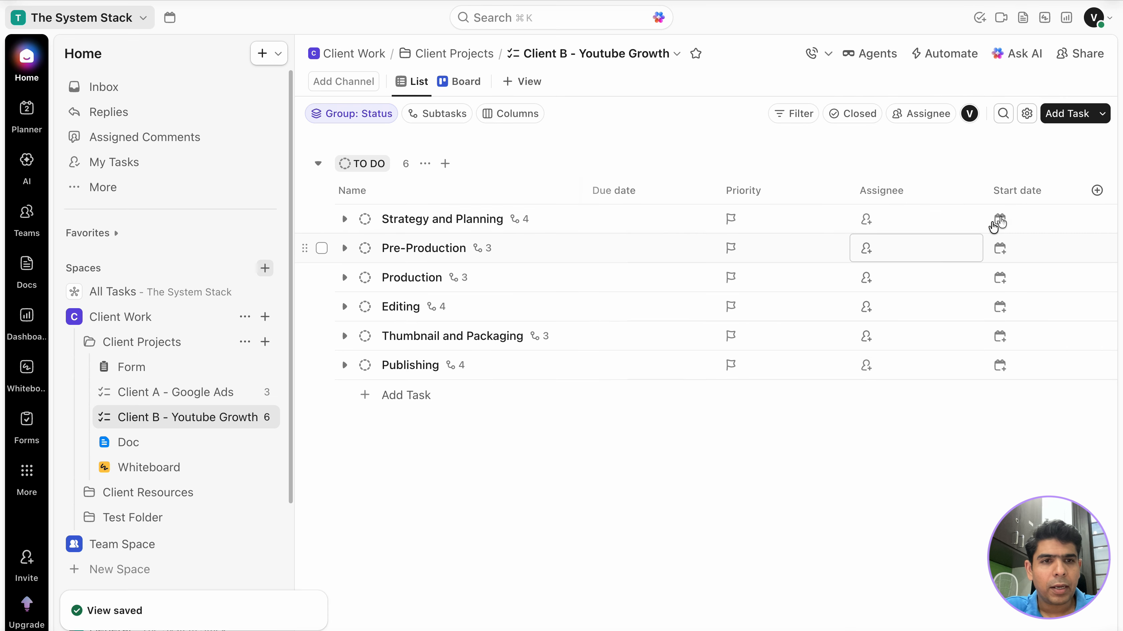
drag(1005, 195, 663, 208)
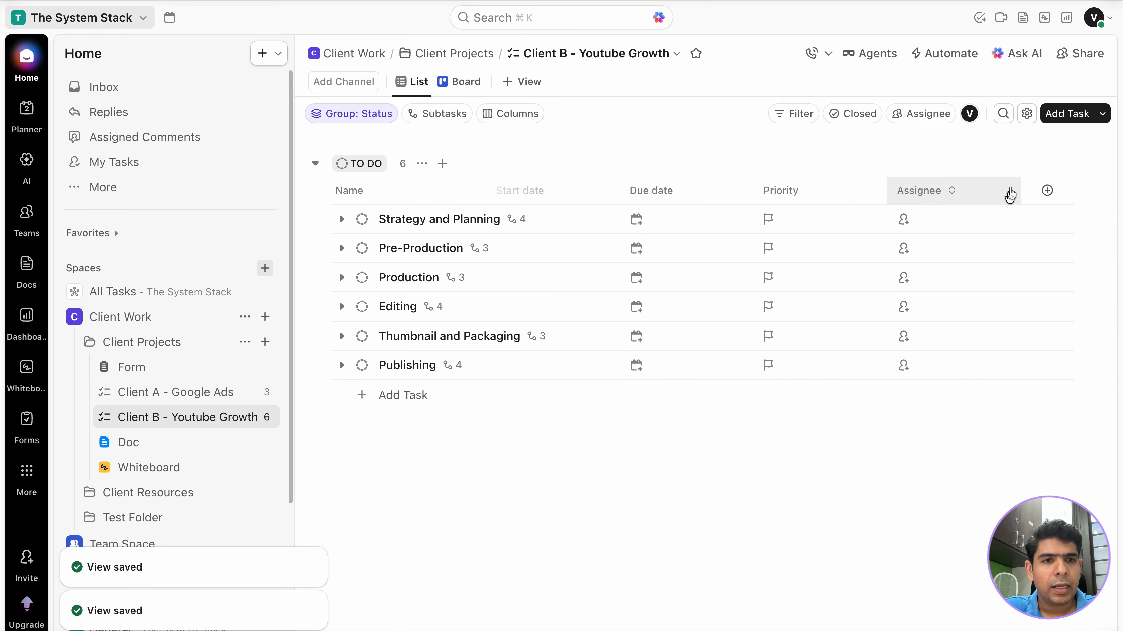
Step: Add the existing Comments field as a column in the Client B - Youtube Growth list
click(1052, 191)
text(commen)
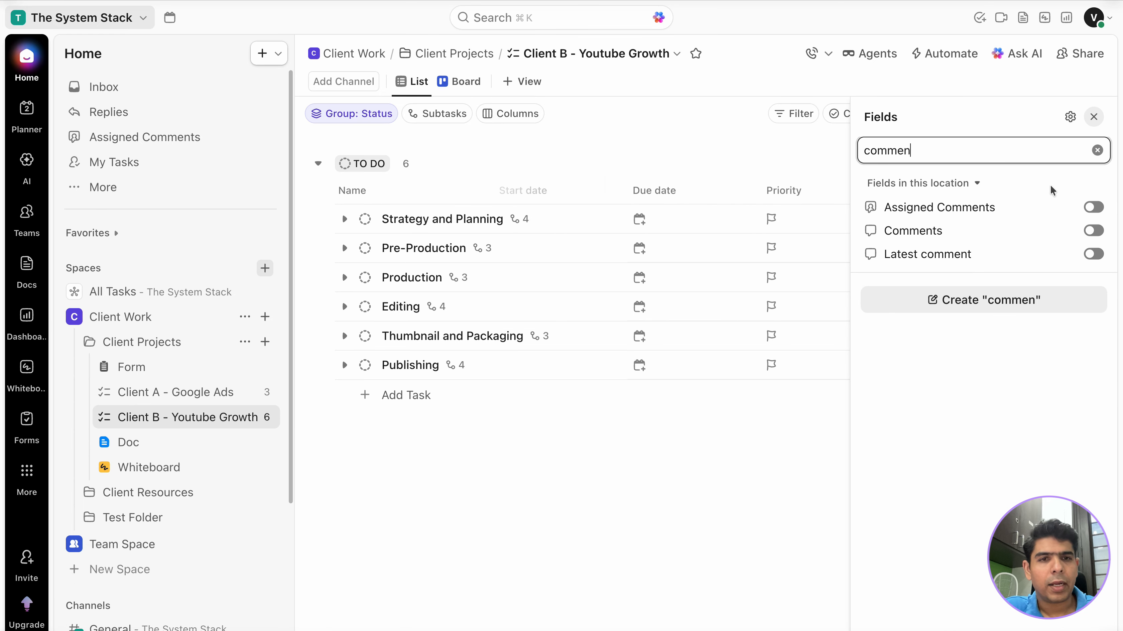
click(1094, 231)
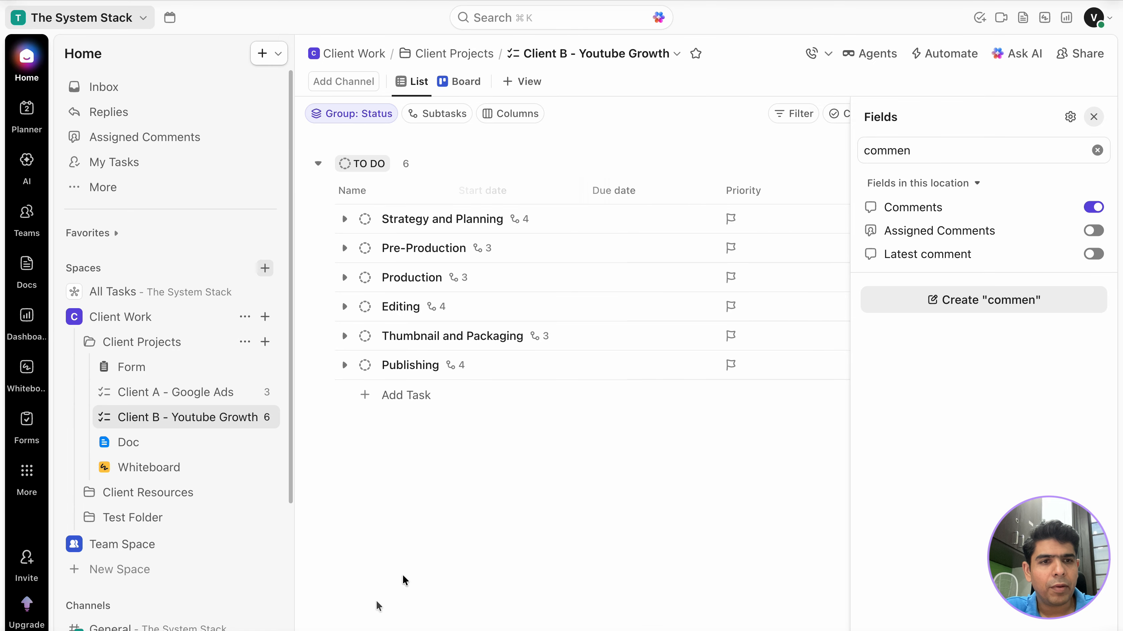
click(494, 528)
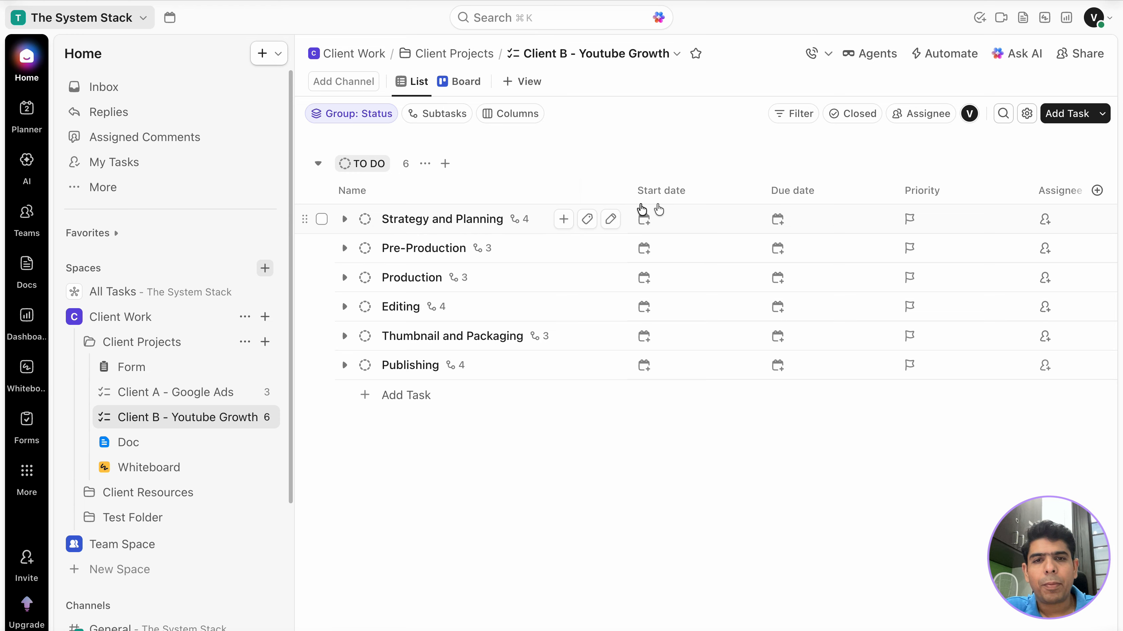
Step: Give the Strategy and Planning task a start date of today and a due date of Thursday, 7 May 2026
click(700, 218)
click(697, 303)
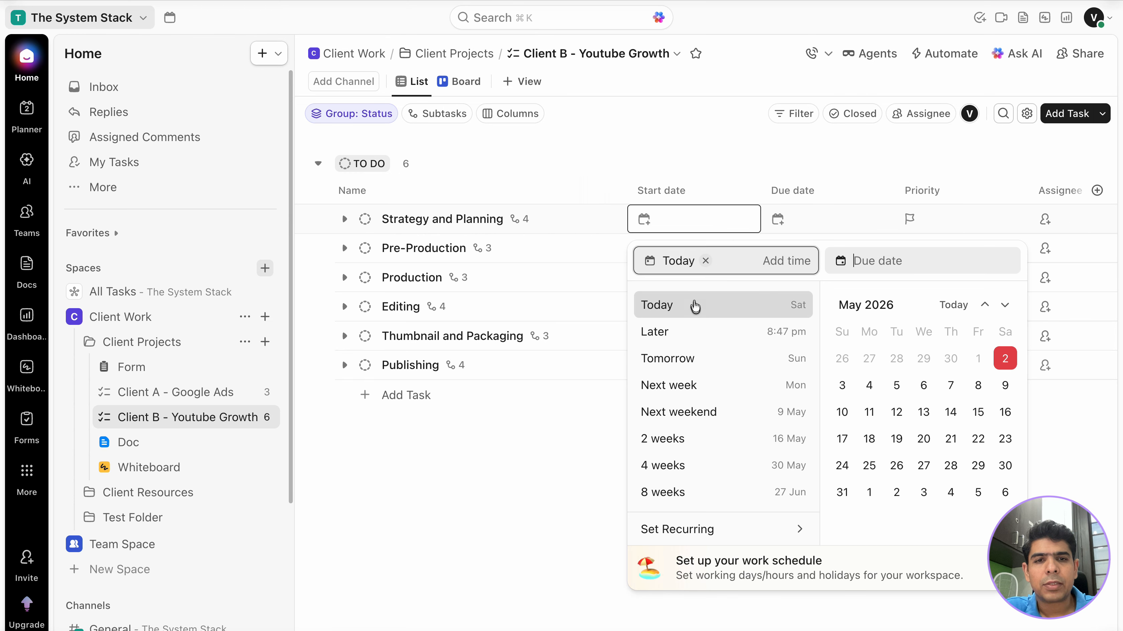
click(827, 225)
click(828, 225)
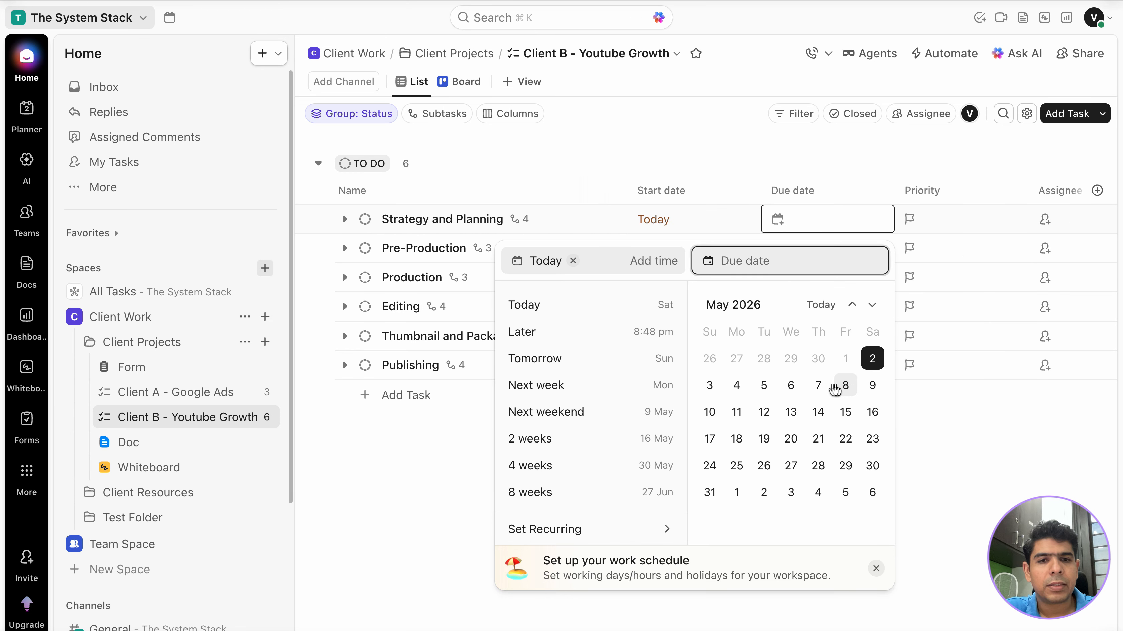
click(818, 386)
click(376, 529)
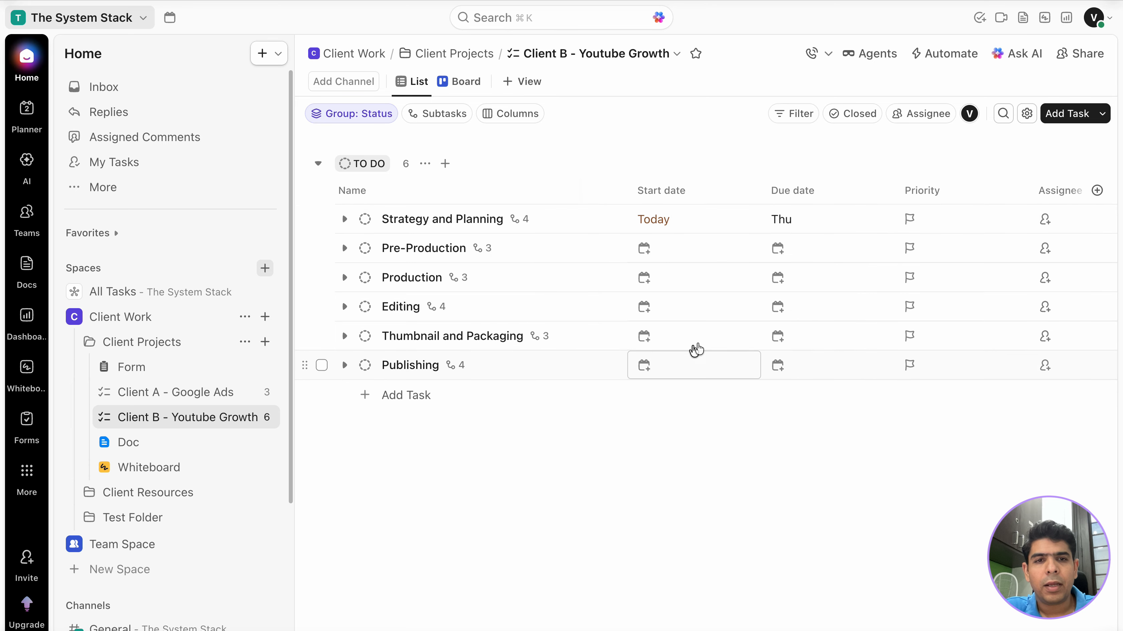
Step: Set the Strategy and Planning task's priority to Urgent and assign the task to yourself
click(955, 219)
click(947, 286)
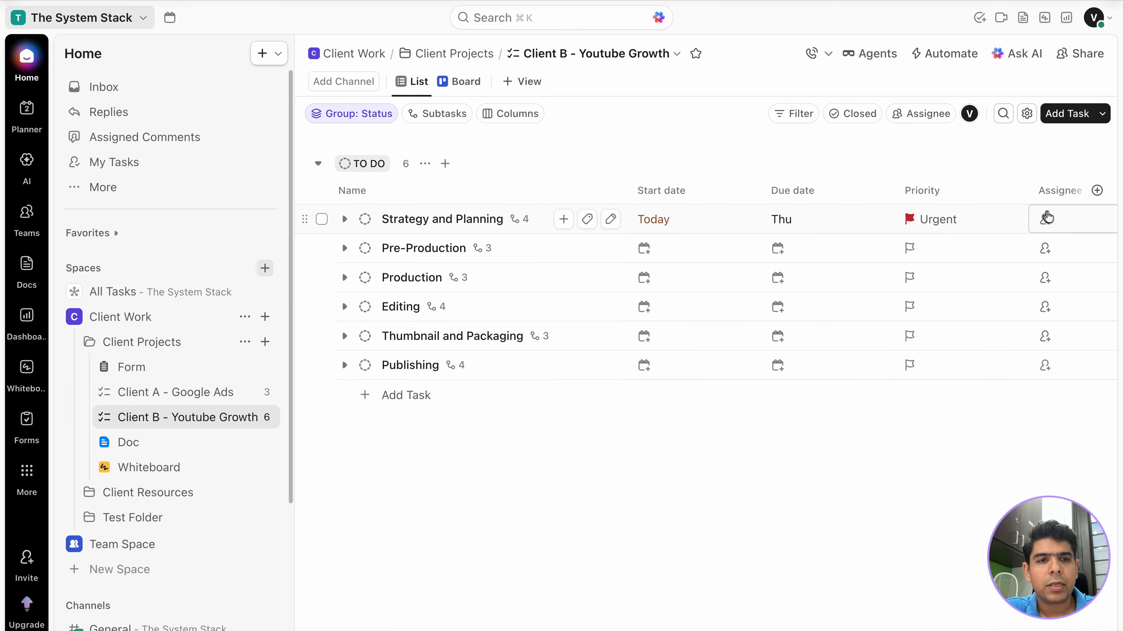
click(1045, 219)
click(924, 323)
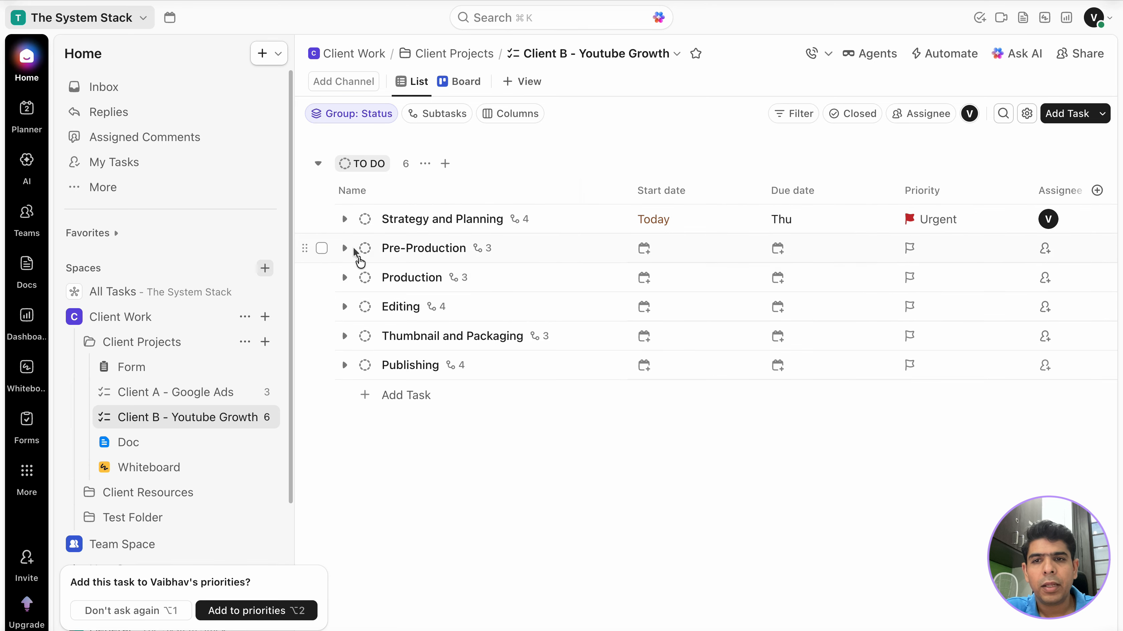
Step: Set the Strategy and Planning task's status to In Progress and expand its subtasks
click(365, 219)
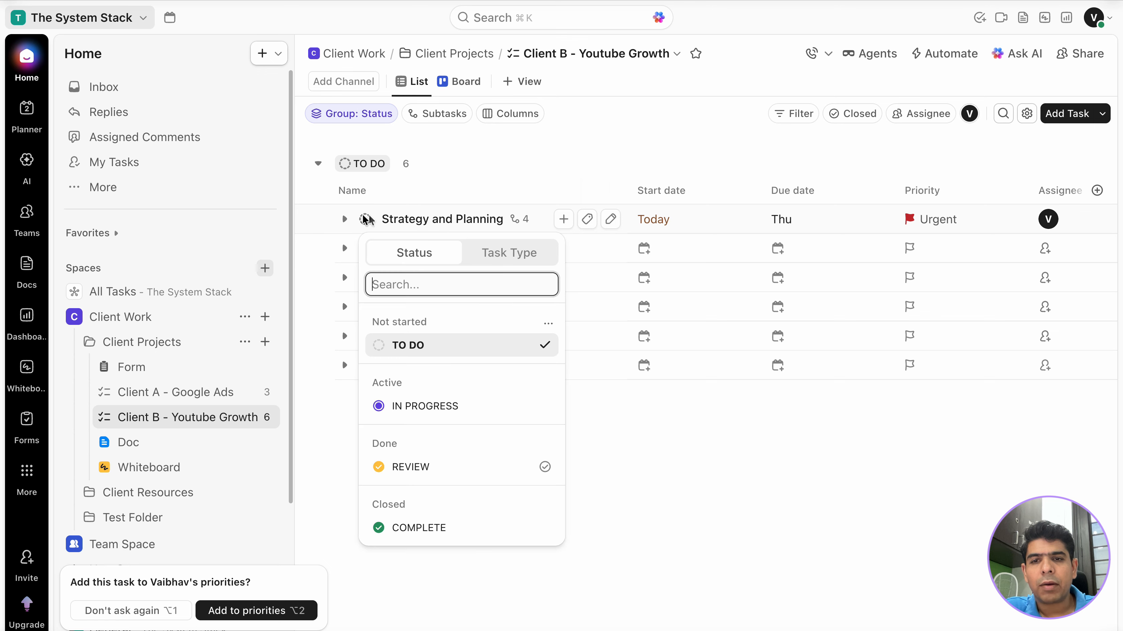
click(453, 405)
click(345, 219)
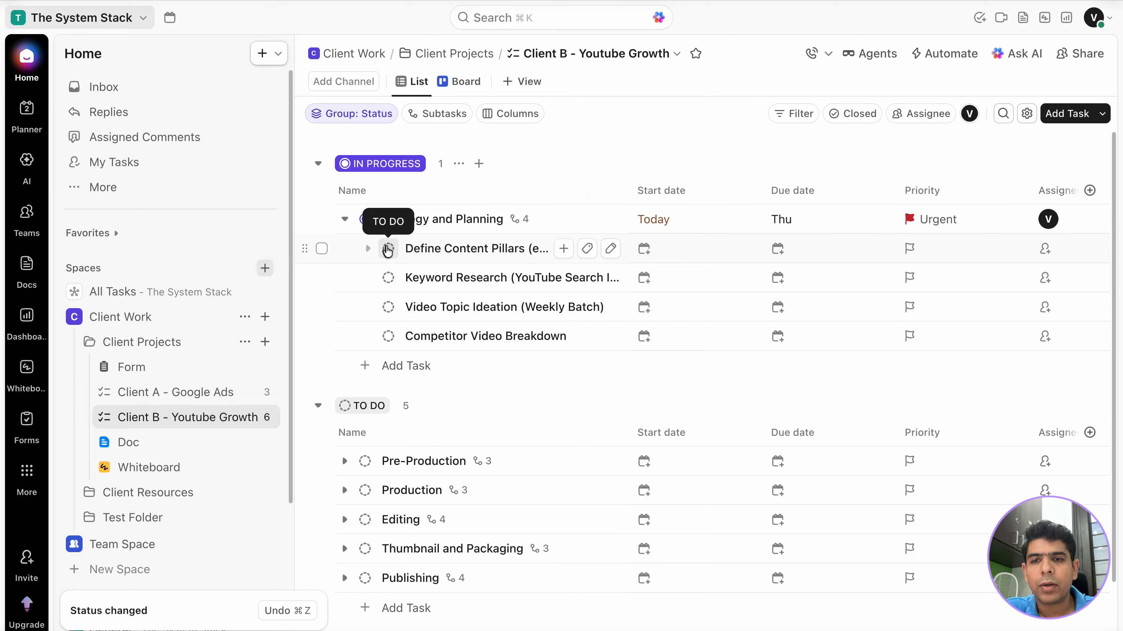
Step: Set all four subtasks of Strategy and Planning to the Review status
click(388, 249)
click(453, 497)
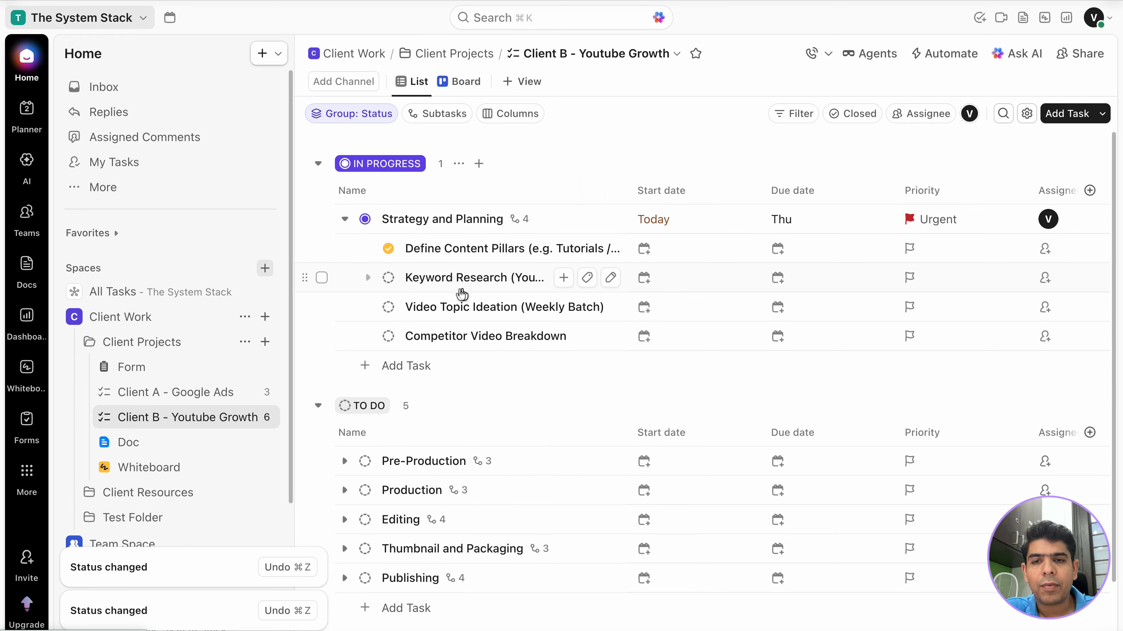
click(388, 277)
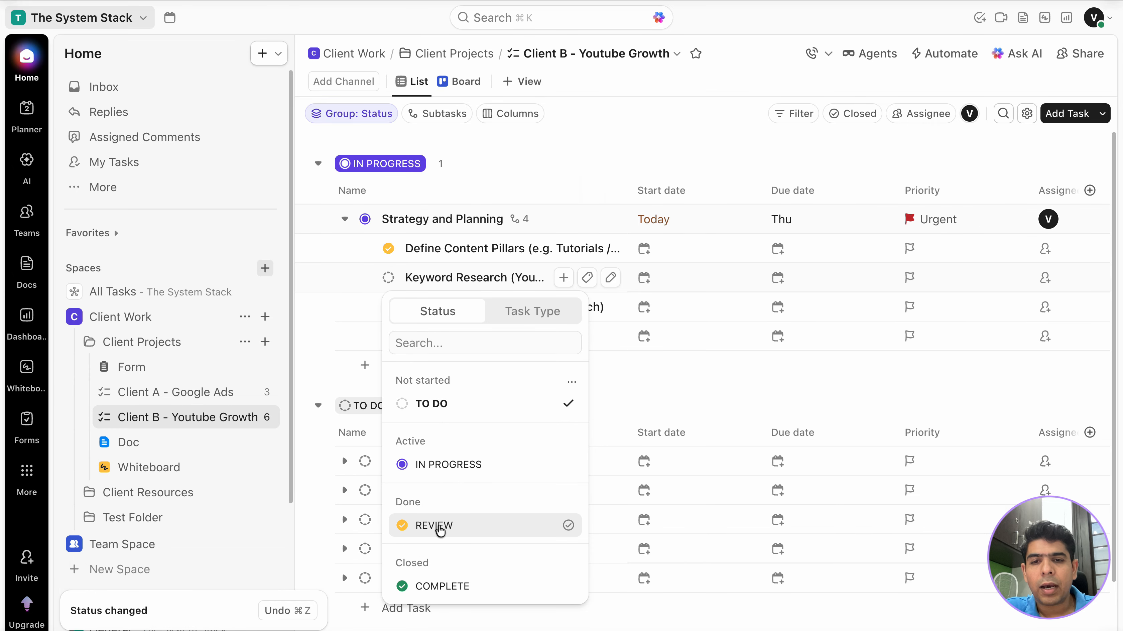
click(440, 525)
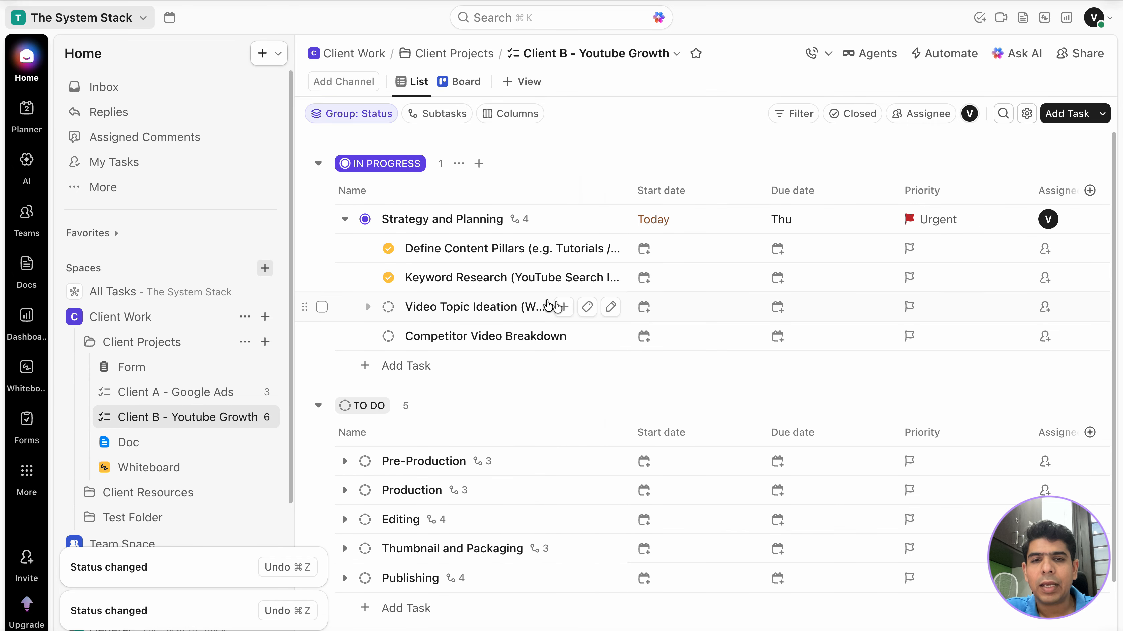
click(388, 307)
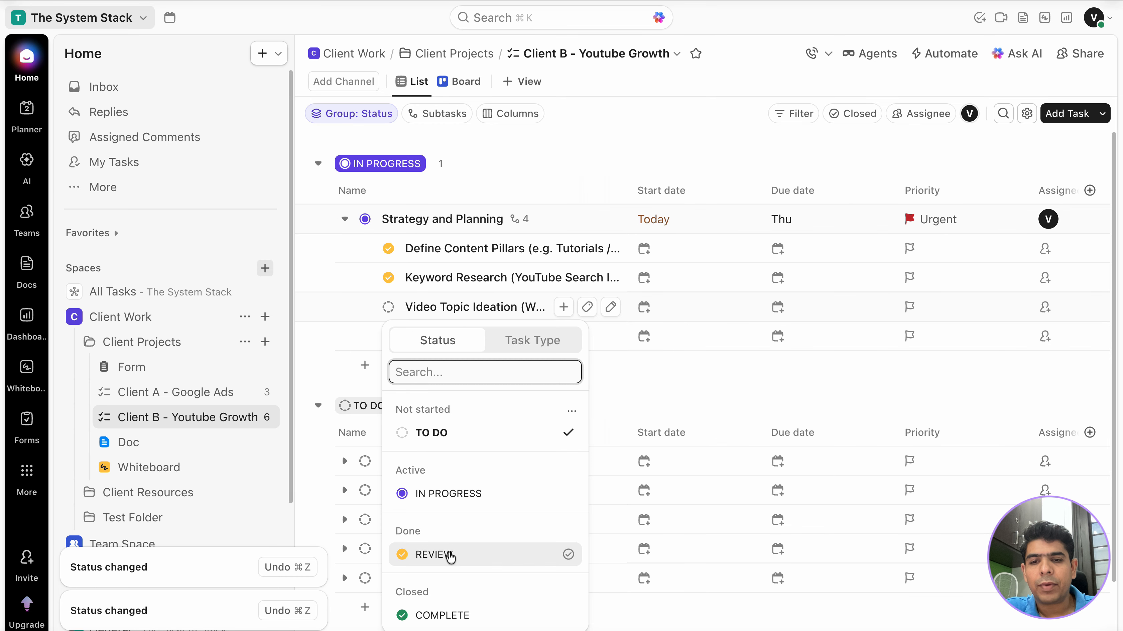
click(450, 556)
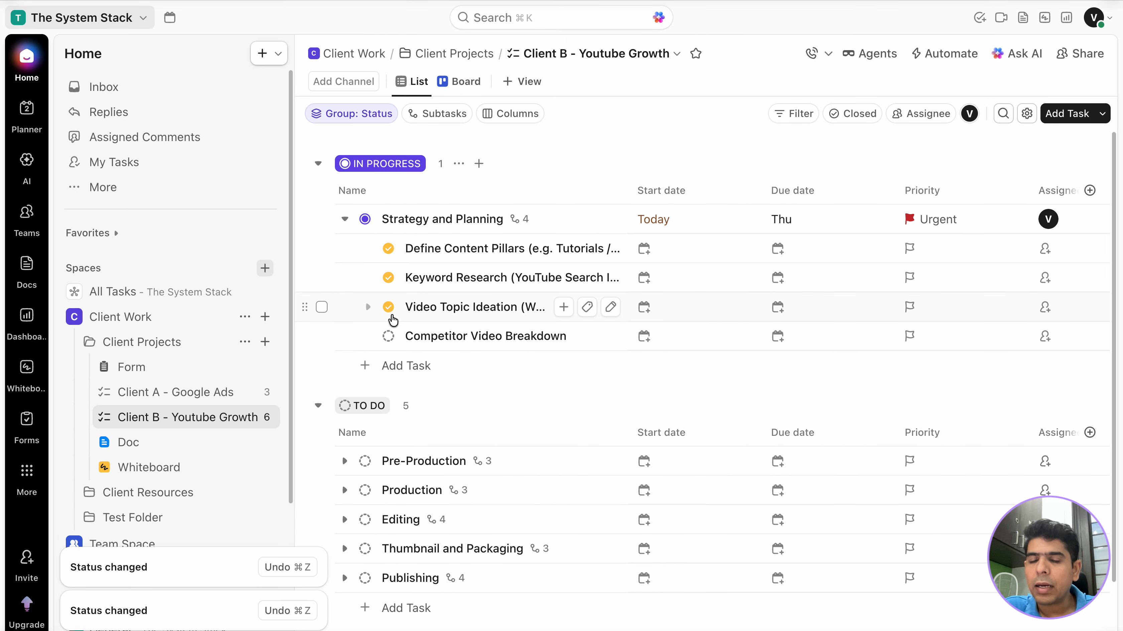
scroll(684, 383, down, 1)
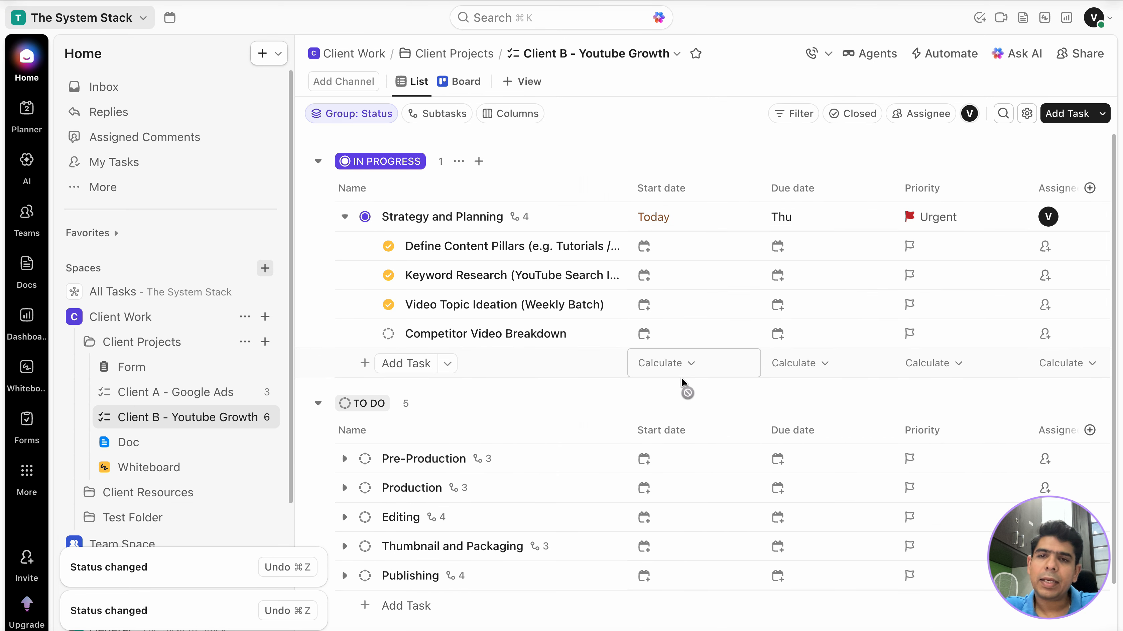
scroll(683, 383, down, 2)
scroll(680, 384, up, 2)
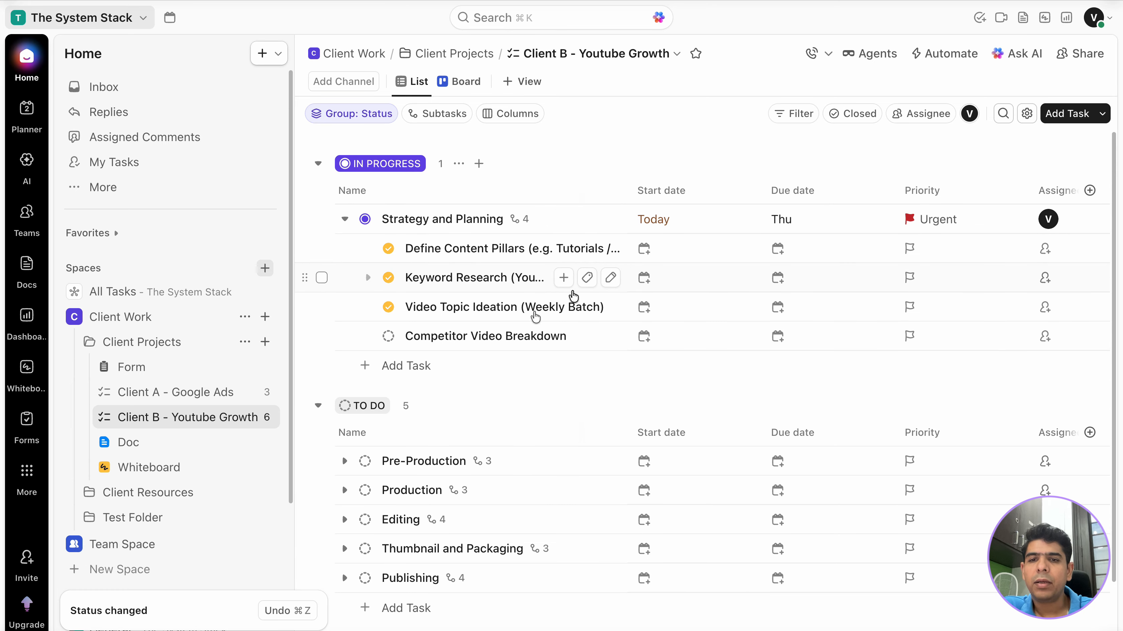
click(388, 336)
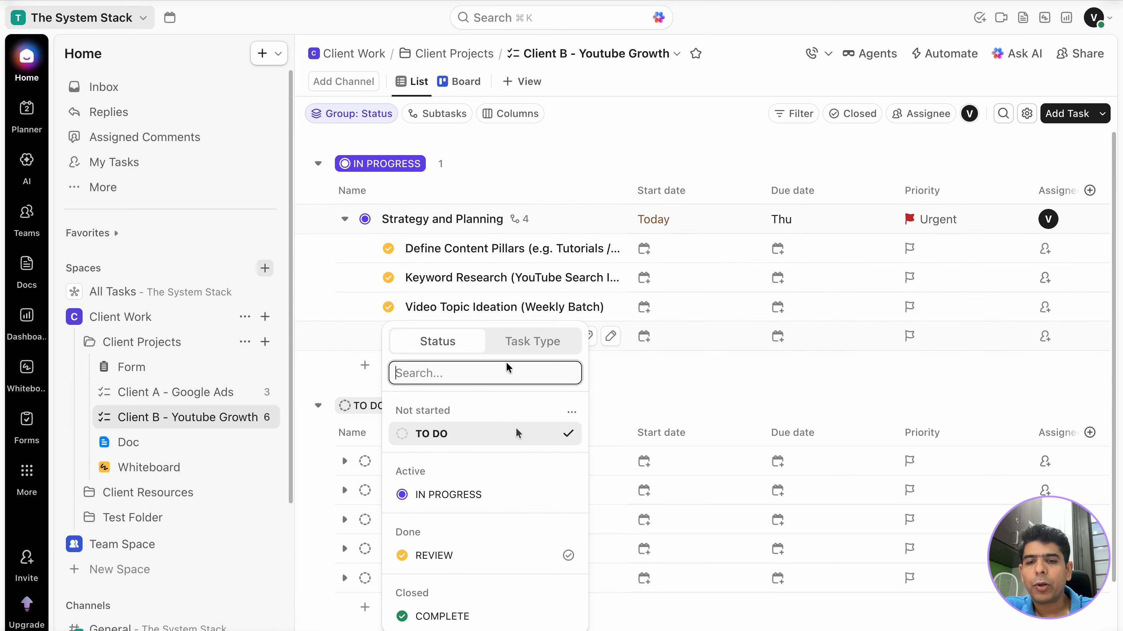
click(487, 556)
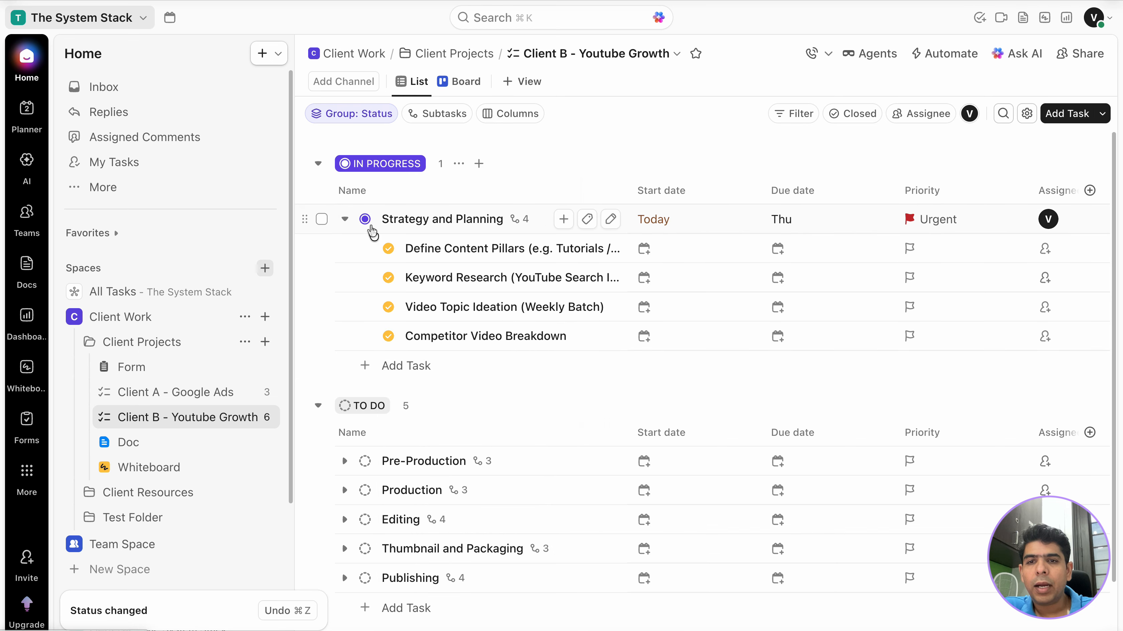
Step: Set the Strategy and Planning task's own status to Review and collapse the Review group
click(365, 218)
click(418, 478)
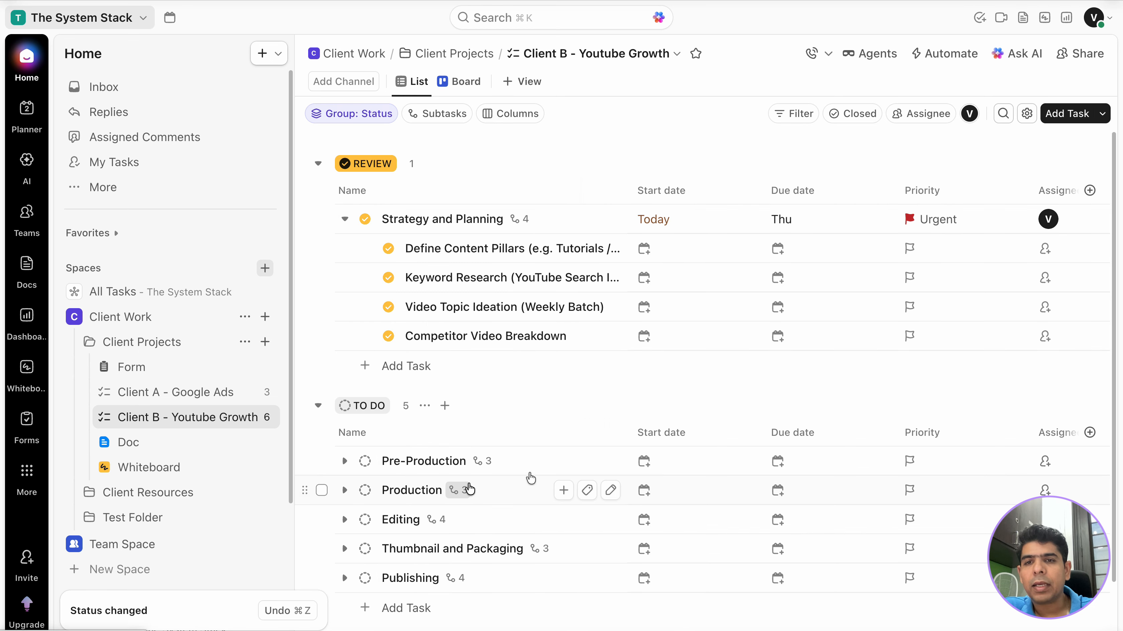
click(318, 165)
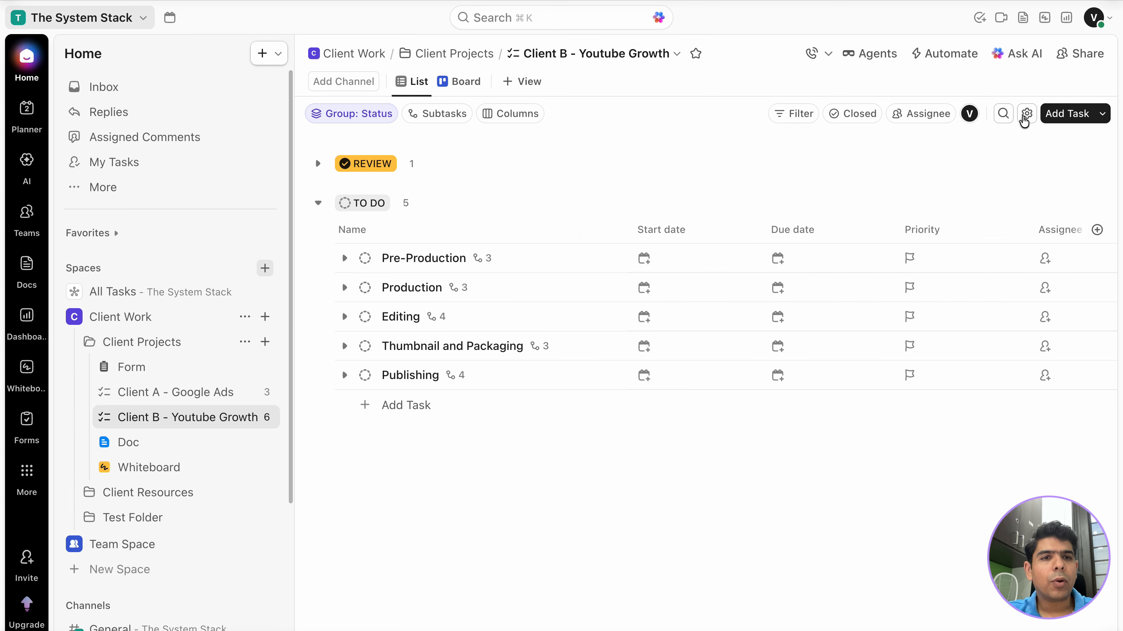
Step: Look over the view's customization options and the Board view of the list, and return to the List view
click(1025, 114)
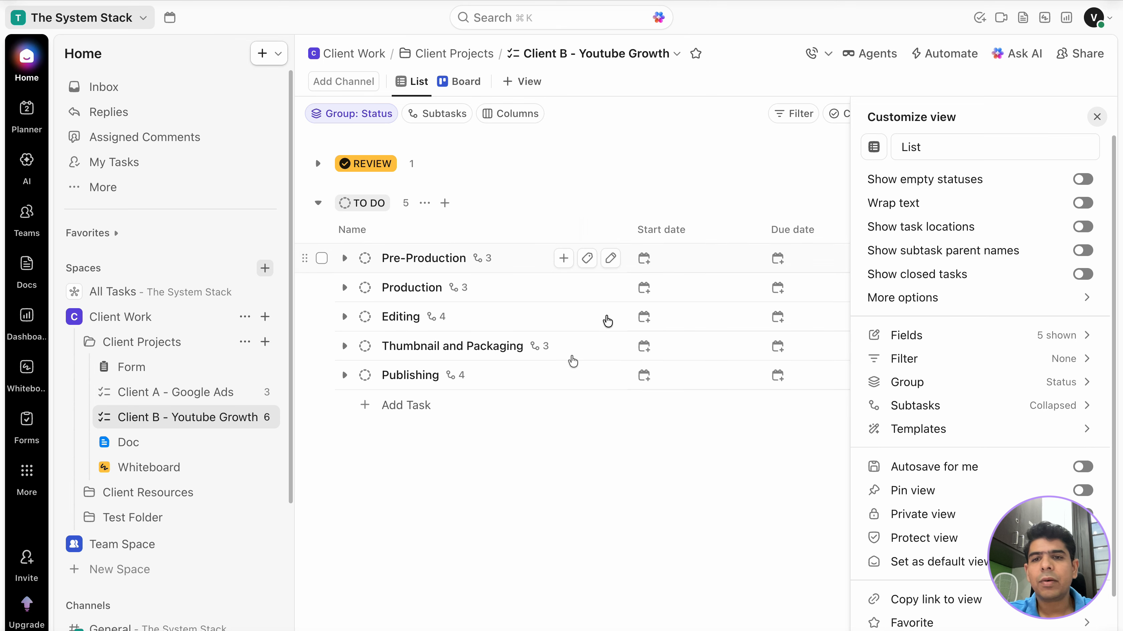
click(537, 543)
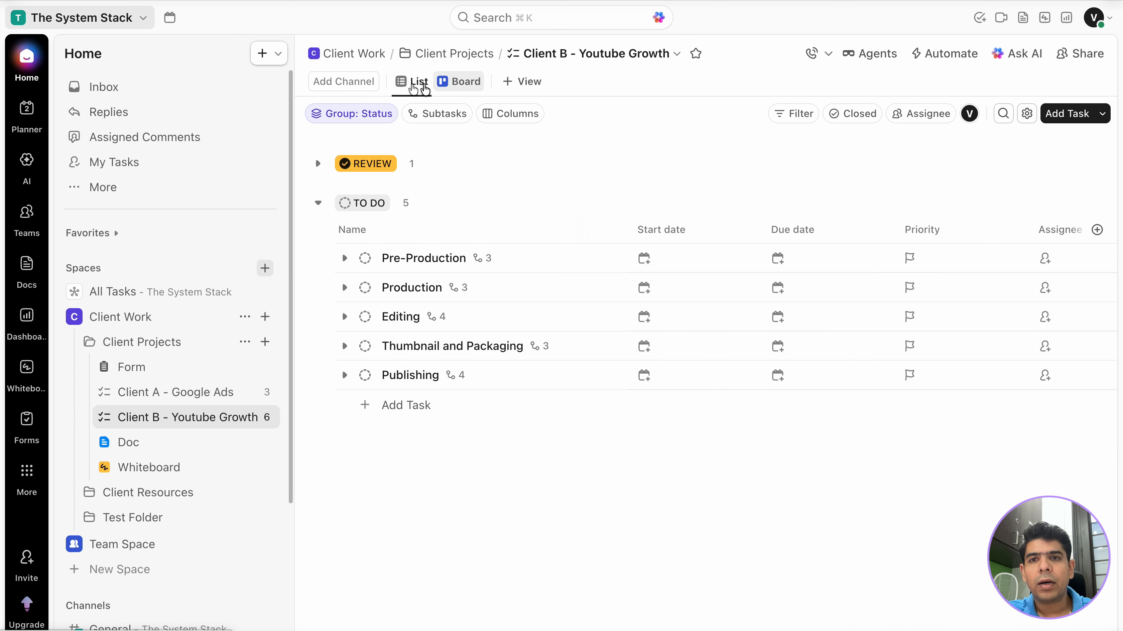
click(463, 81)
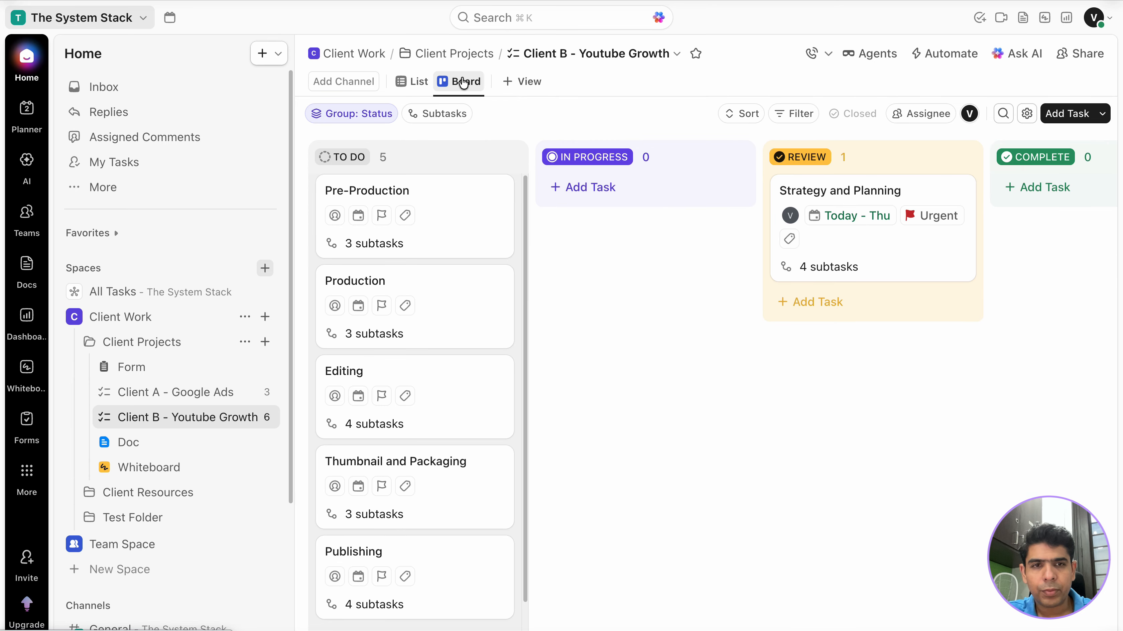
click(413, 81)
Step: Add a Calendar view to the Client B - Youtube Growth list, set its time period to Week and save the view
click(521, 81)
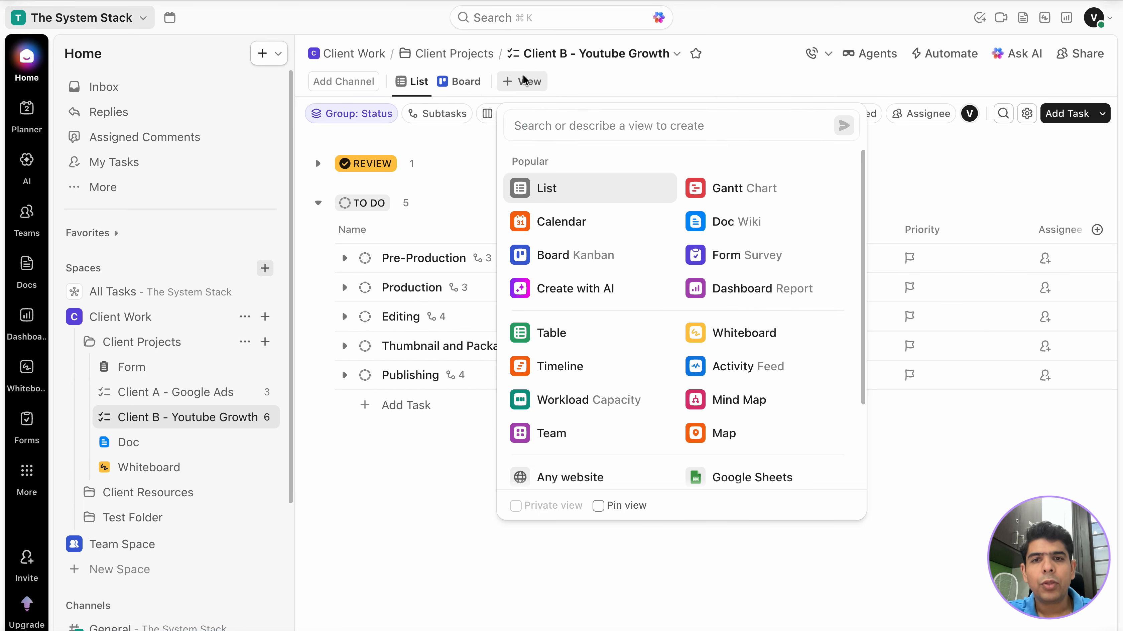
click(594, 222)
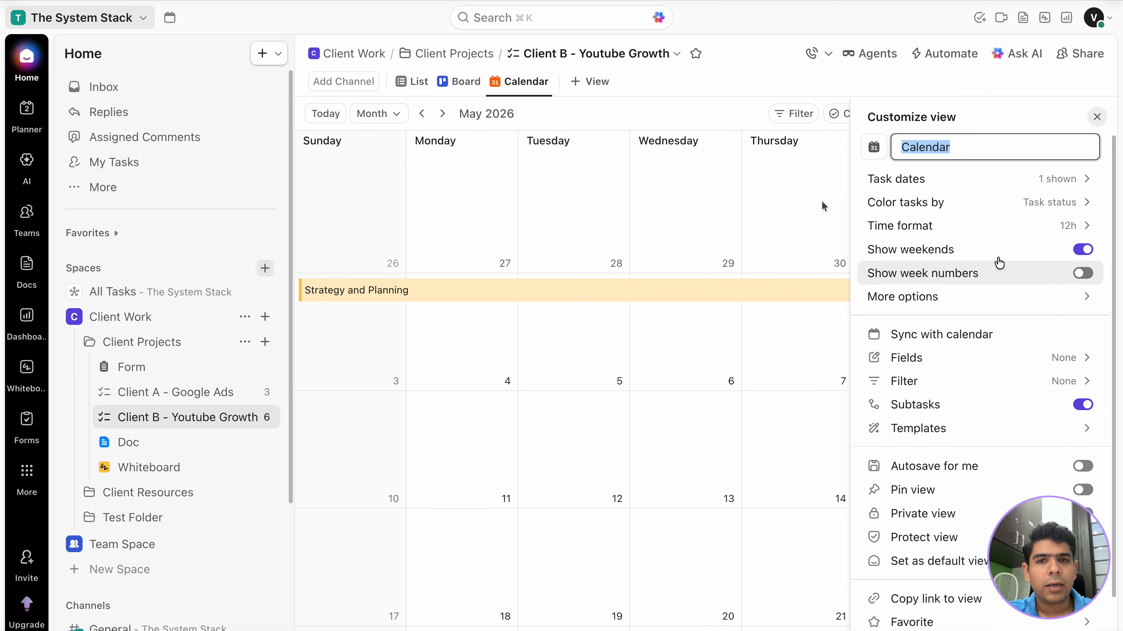
click(374, 114)
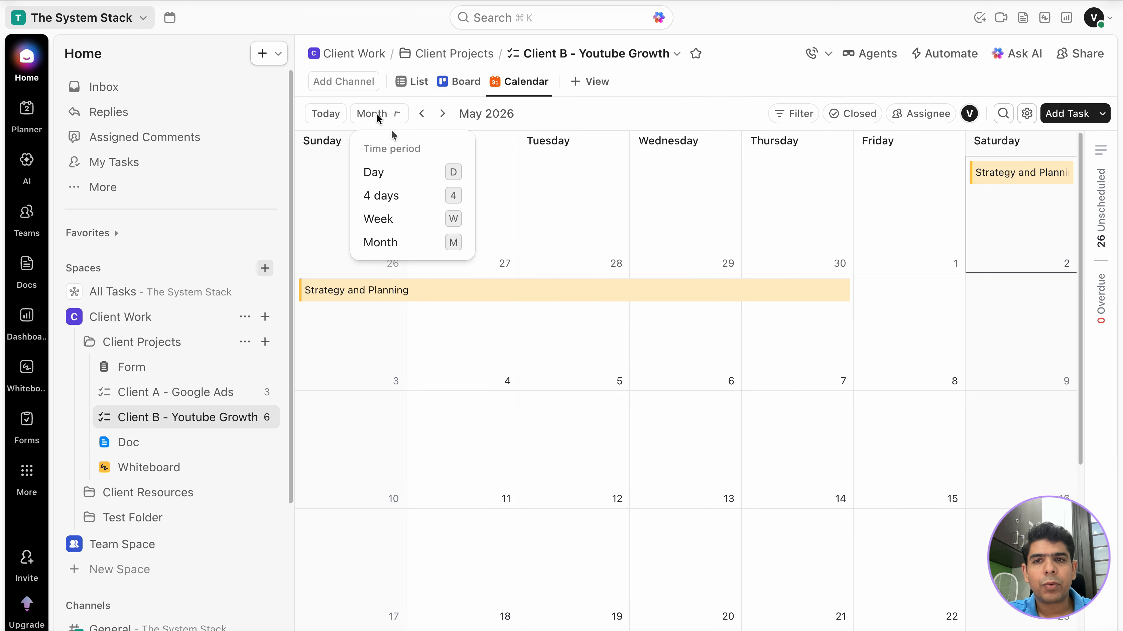
click(397, 223)
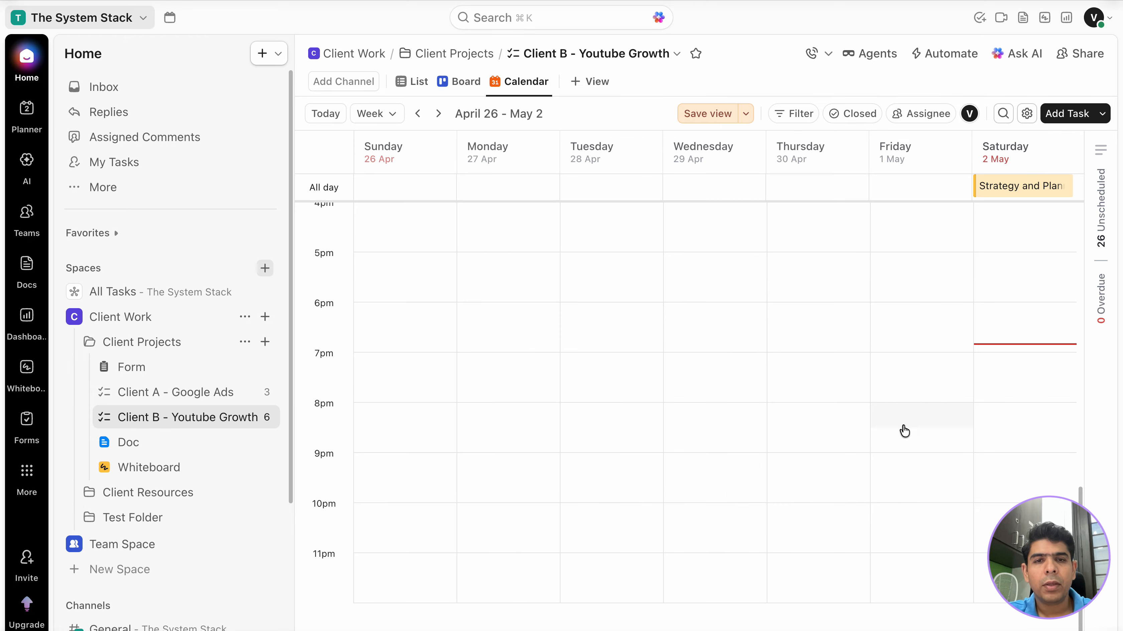
click(707, 114)
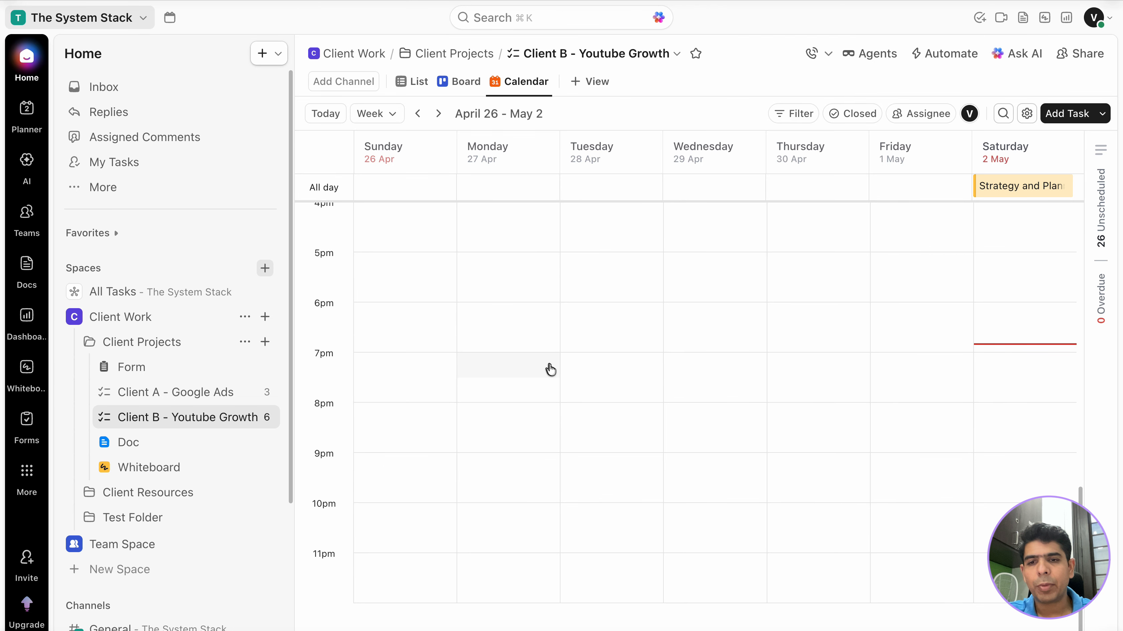
Step: Move the Strategy and Planning task from Saturday's all-day row to a time slot on Friday, 1 May in the weekly calendar
scroll(553, 370, up, 5)
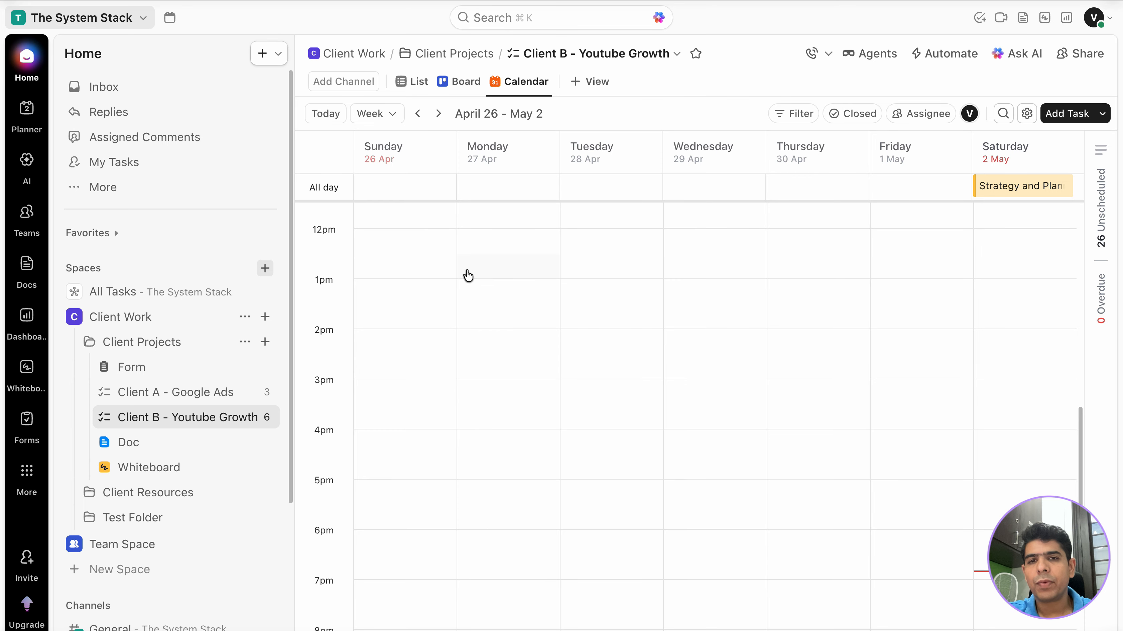
scroll(460, 189, up, 1)
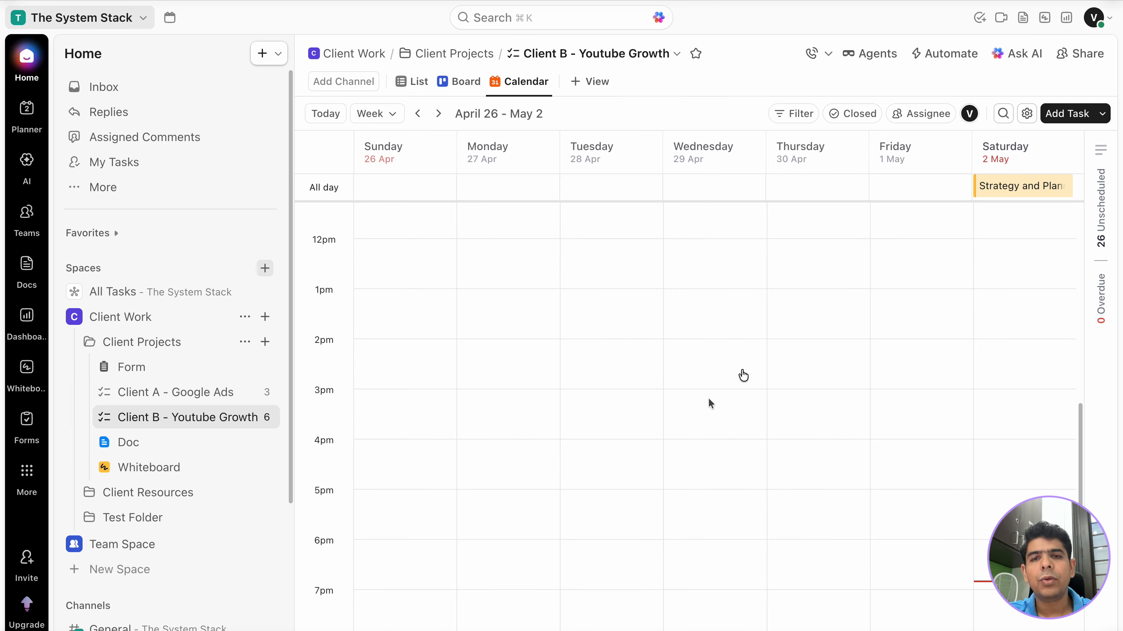
scroll(1025, 214, up, 1)
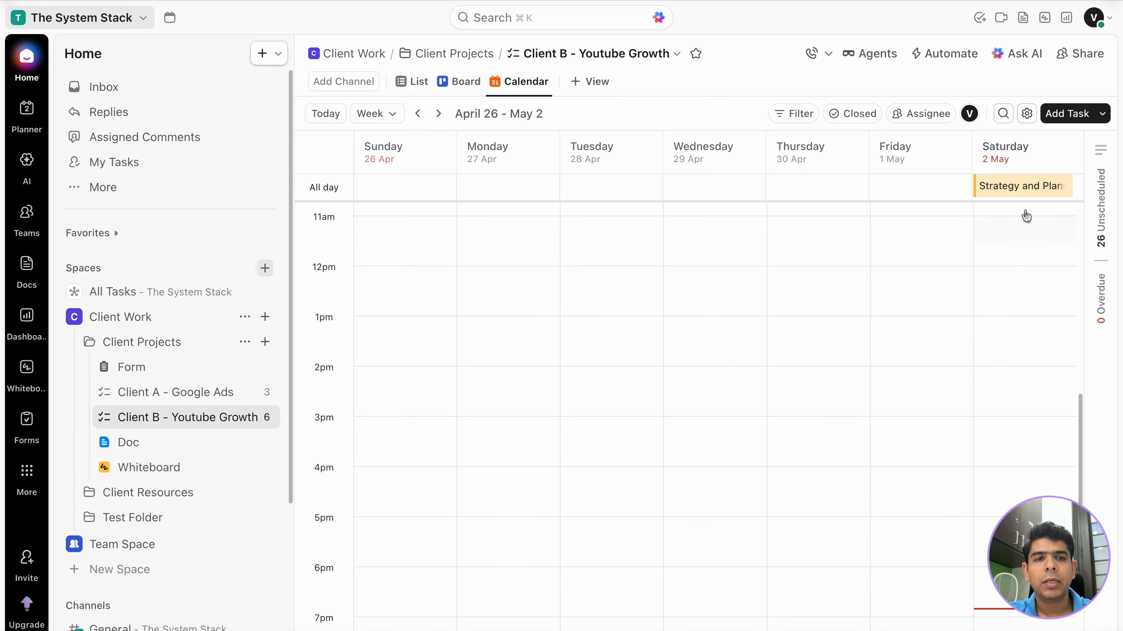
drag(1028, 188, 930, 418)
scroll(936, 416, down, 5)
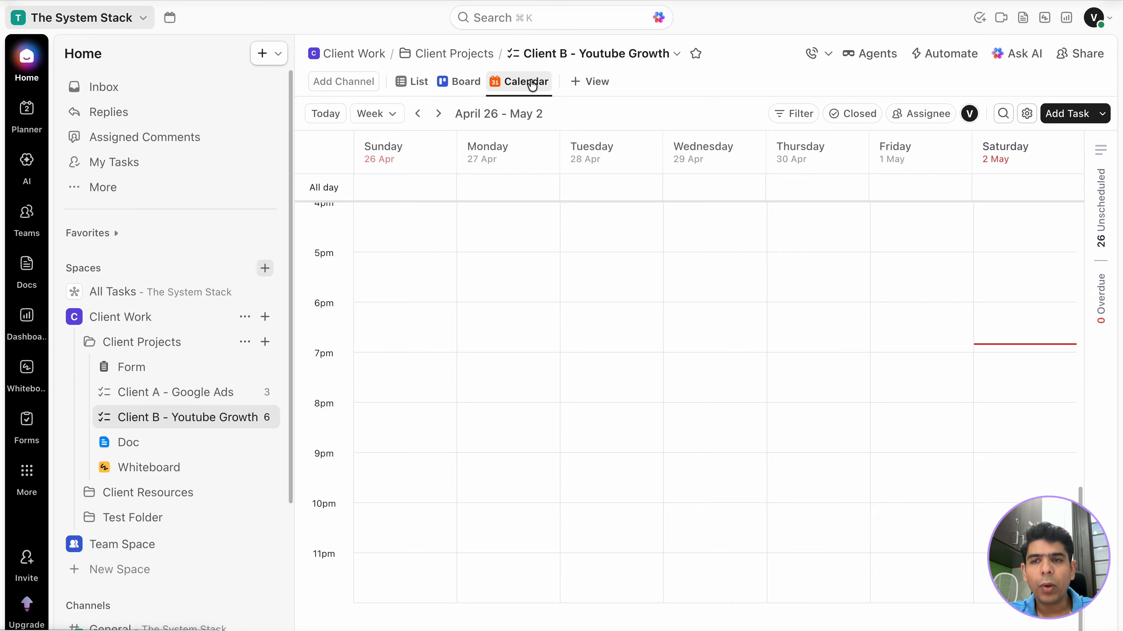
Step: Add a Timeline view to the Client B - Youtube Growth list and hide its unscheduled tasks pane
click(594, 83)
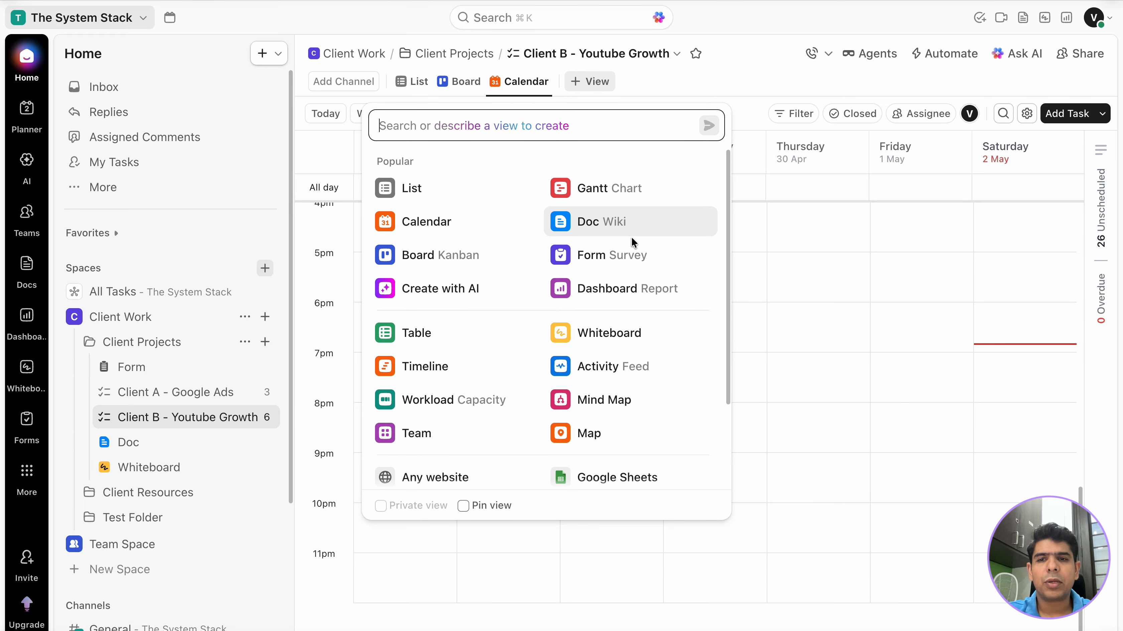
click(668, 186)
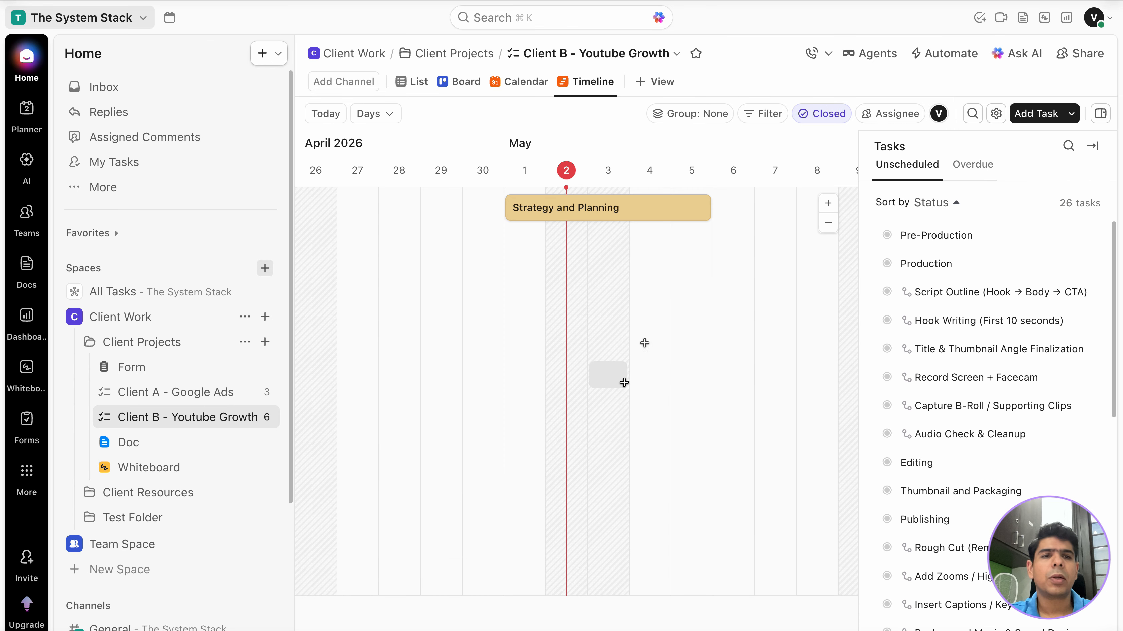
click(1092, 150)
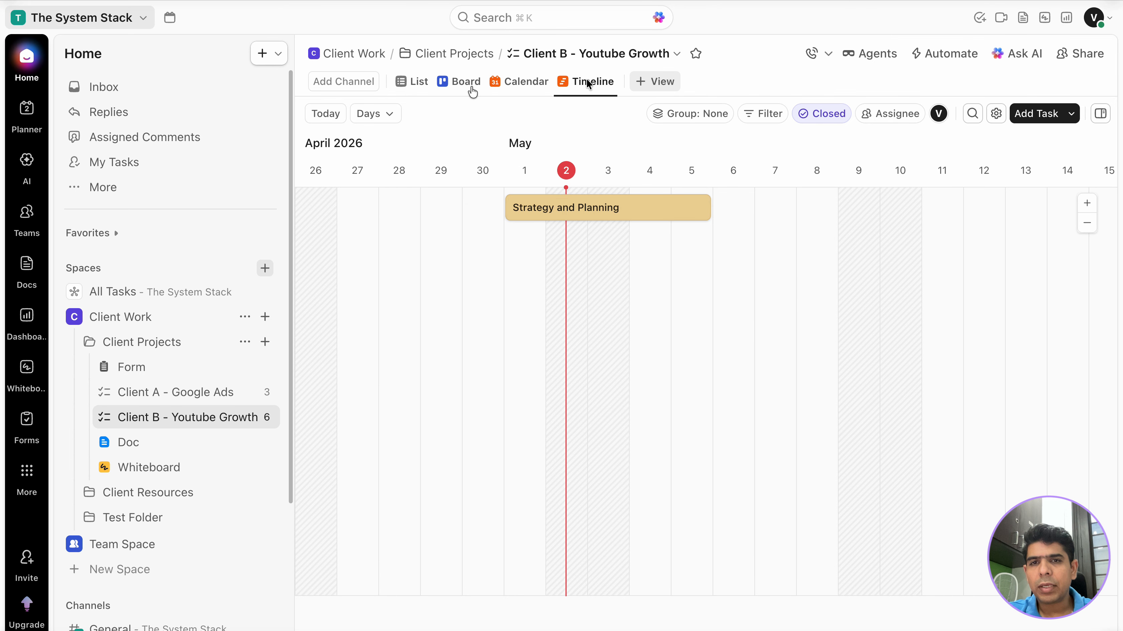
Step: Return to the List view and look through the view types that can be added, including embedded websites and Google apps
click(409, 82)
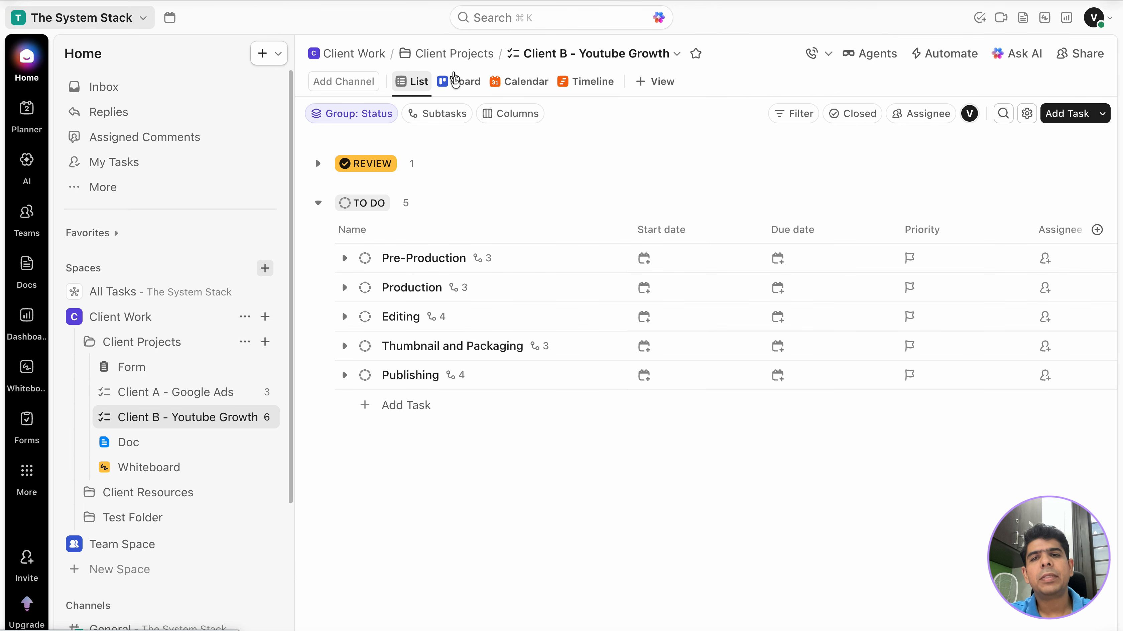
click(658, 81)
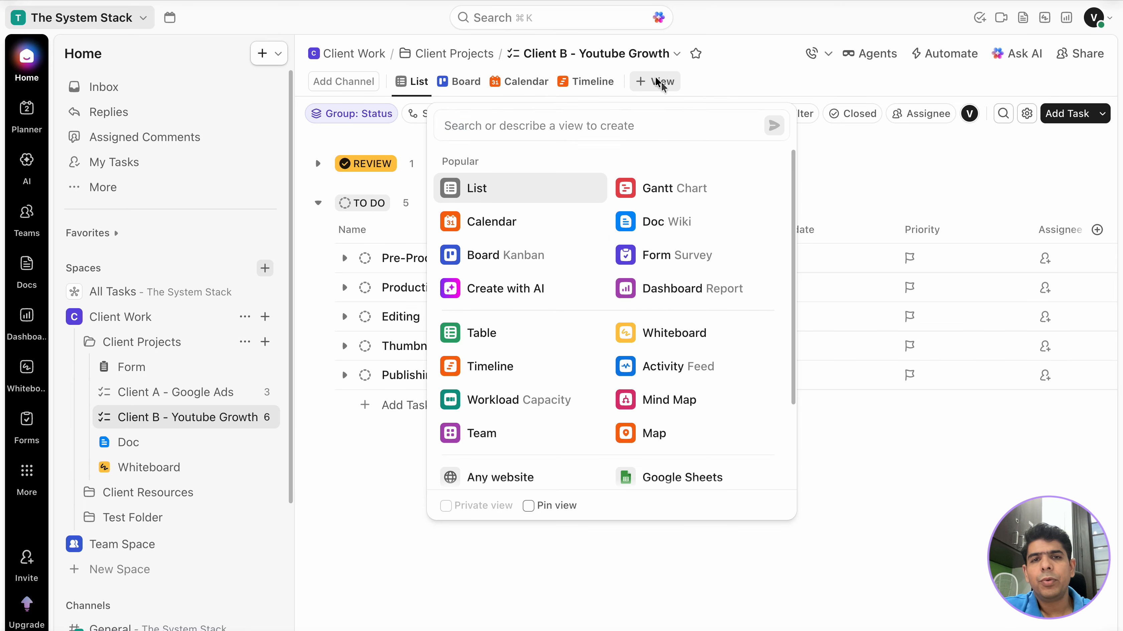
scroll(706, 344, down, 1)
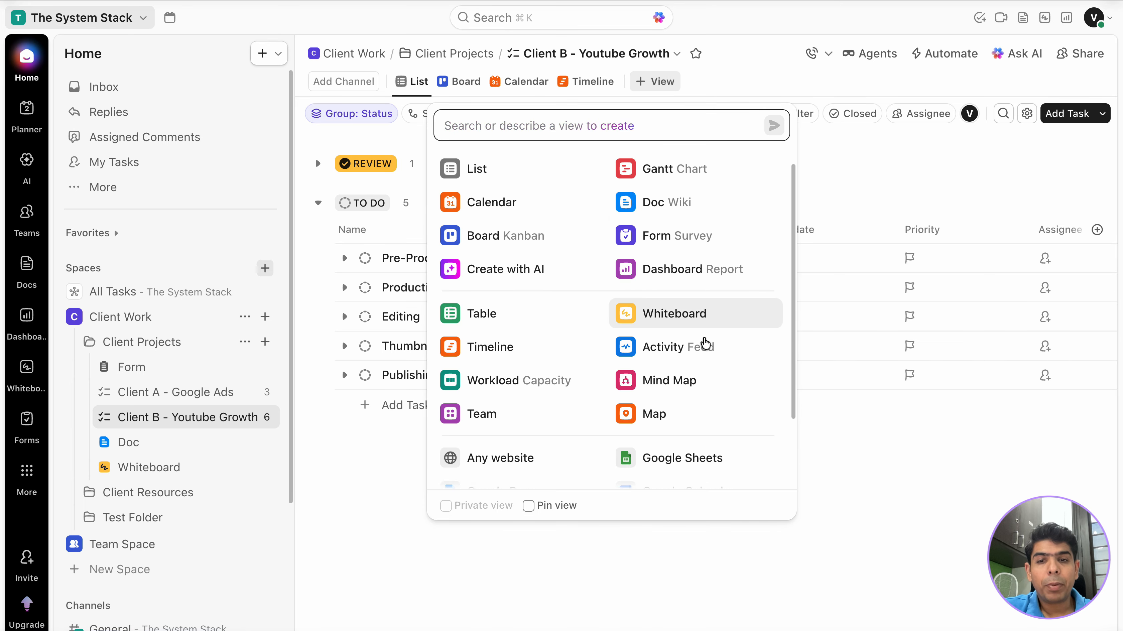
scroll(689, 318, down, 3)
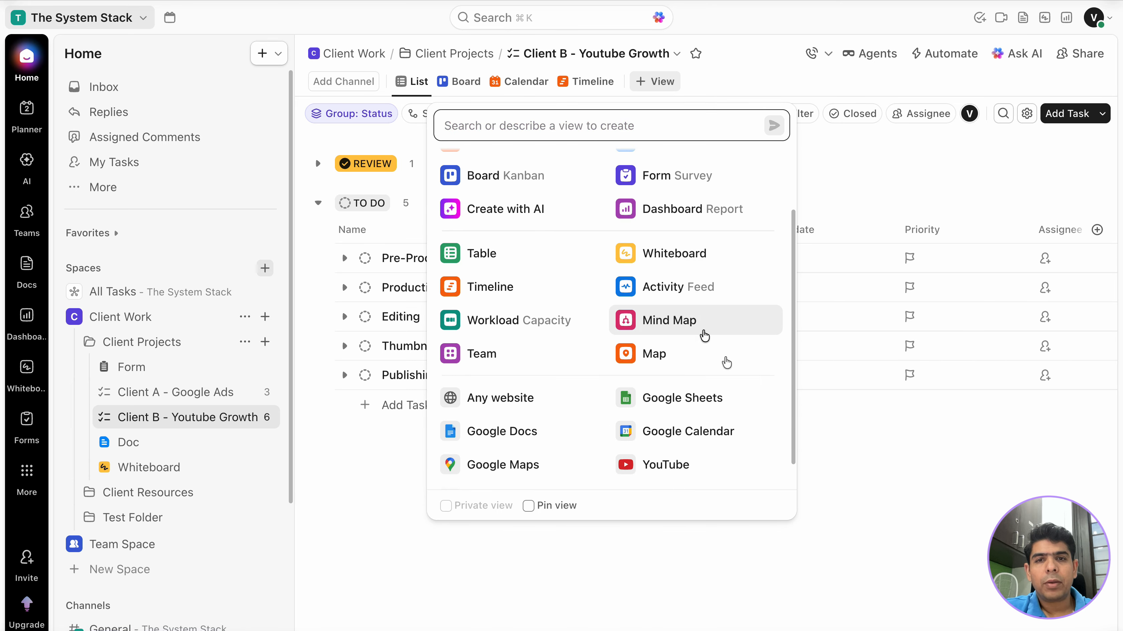
click(501, 528)
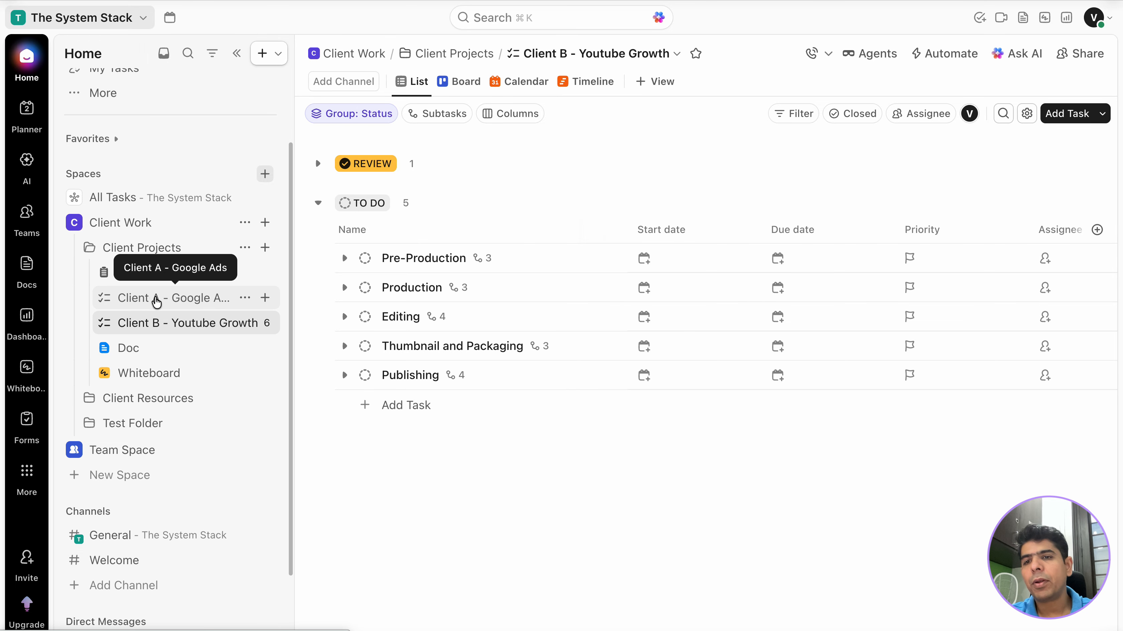
Step: Assign the Campaign Setup task in the Client A - Google Ads list to yourself
click(156, 300)
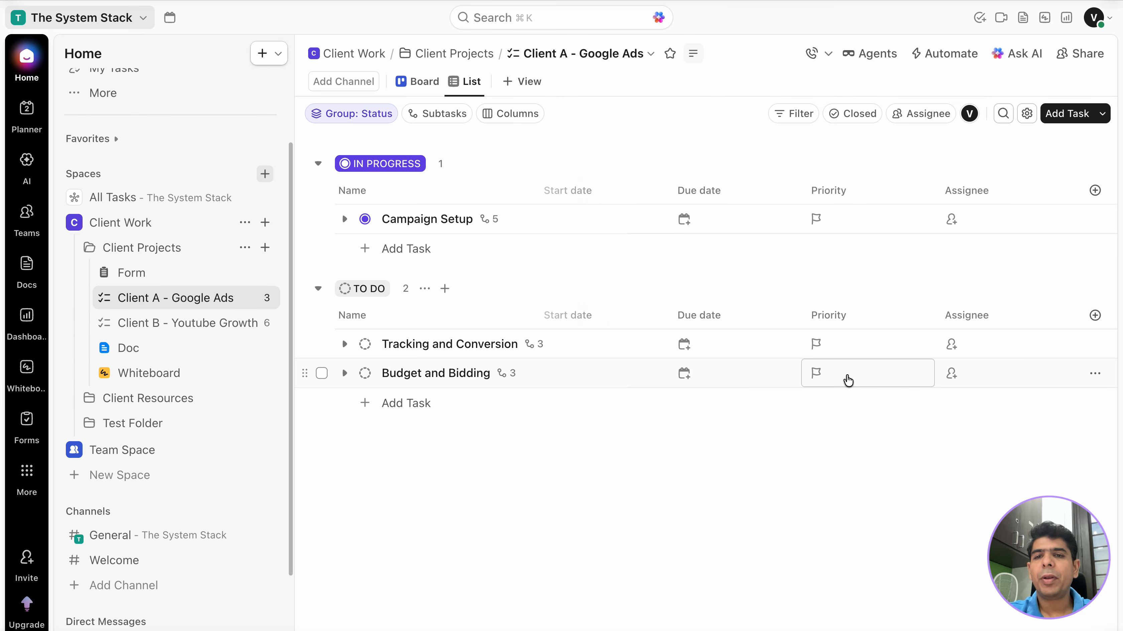
click(986, 225)
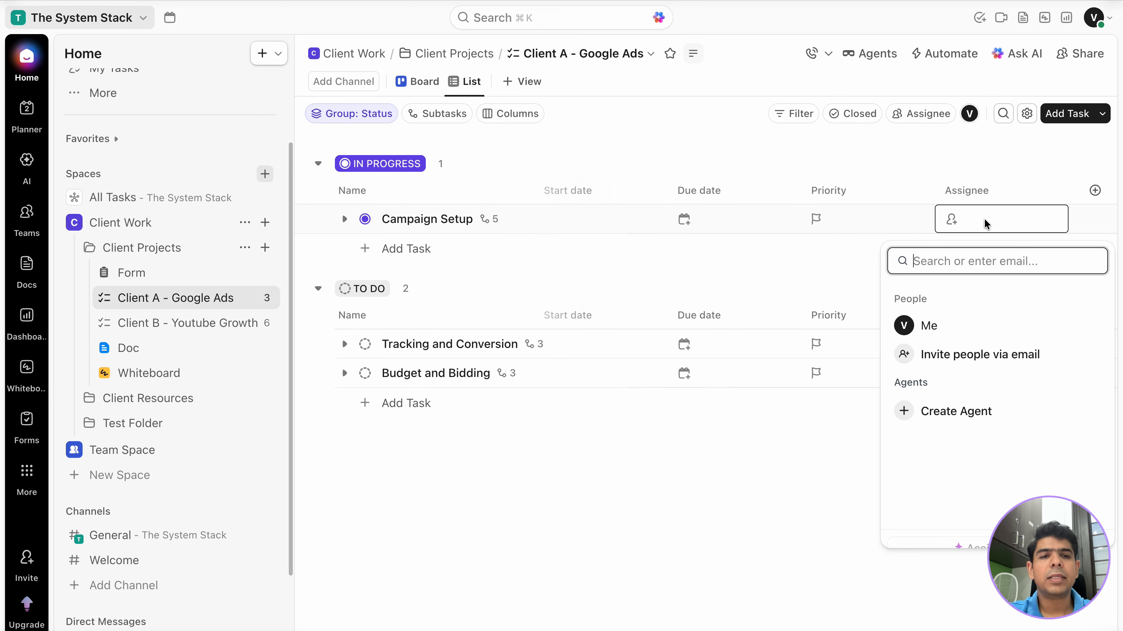
click(981, 325)
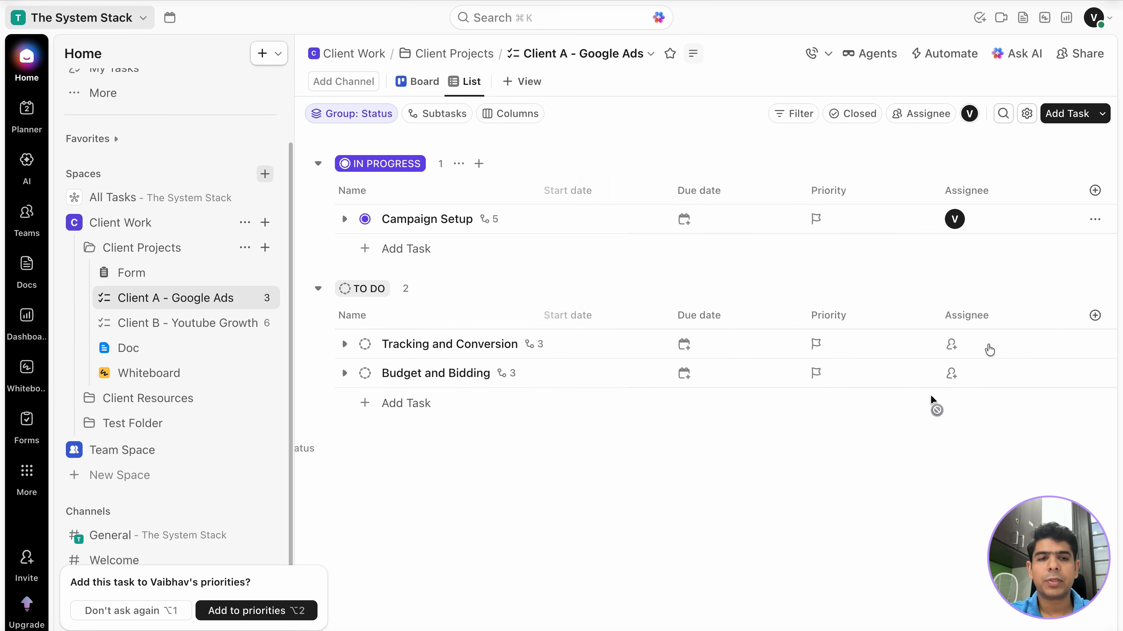
click(948, 344)
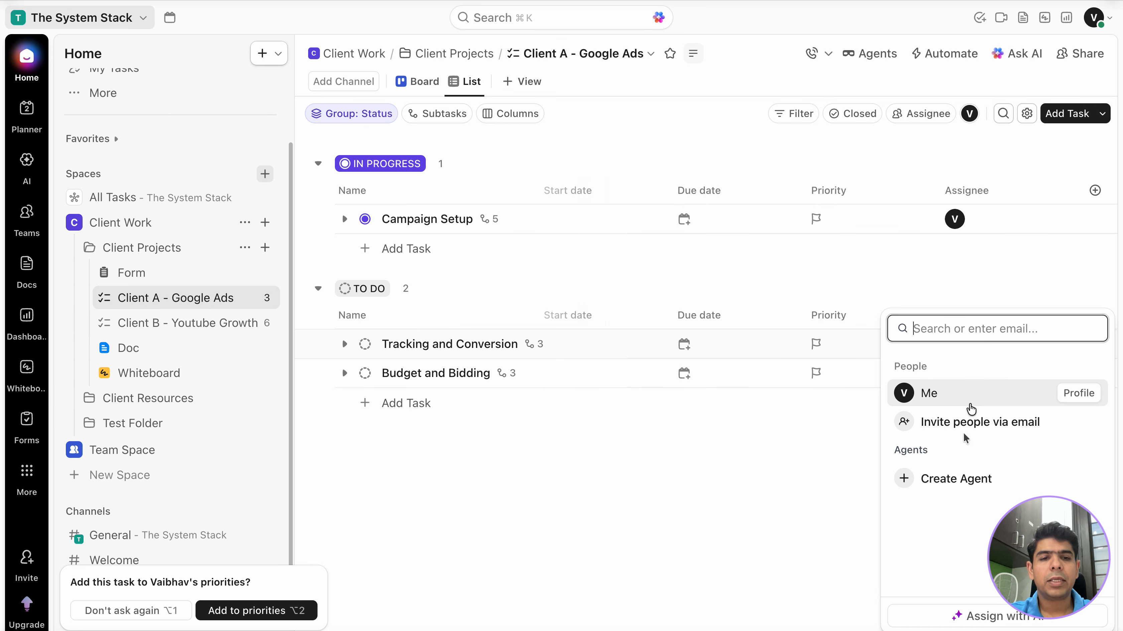
click(634, 524)
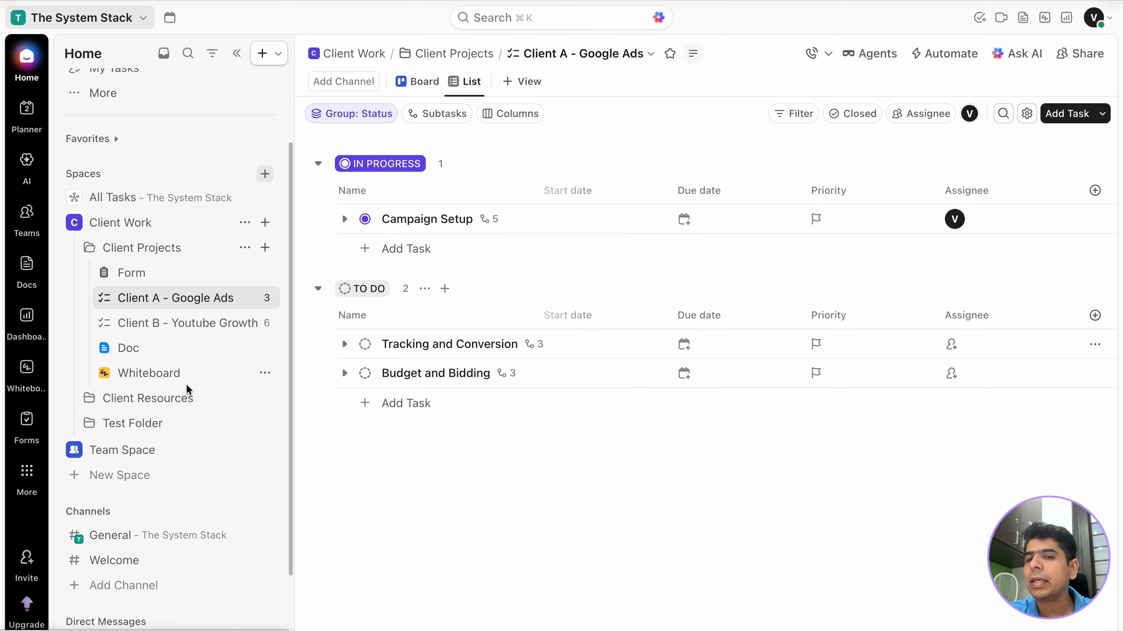
Step: Add a new List view to the workspace-wide All Tasks location and name it with the team member's first name
scroll(188, 389, up, 3)
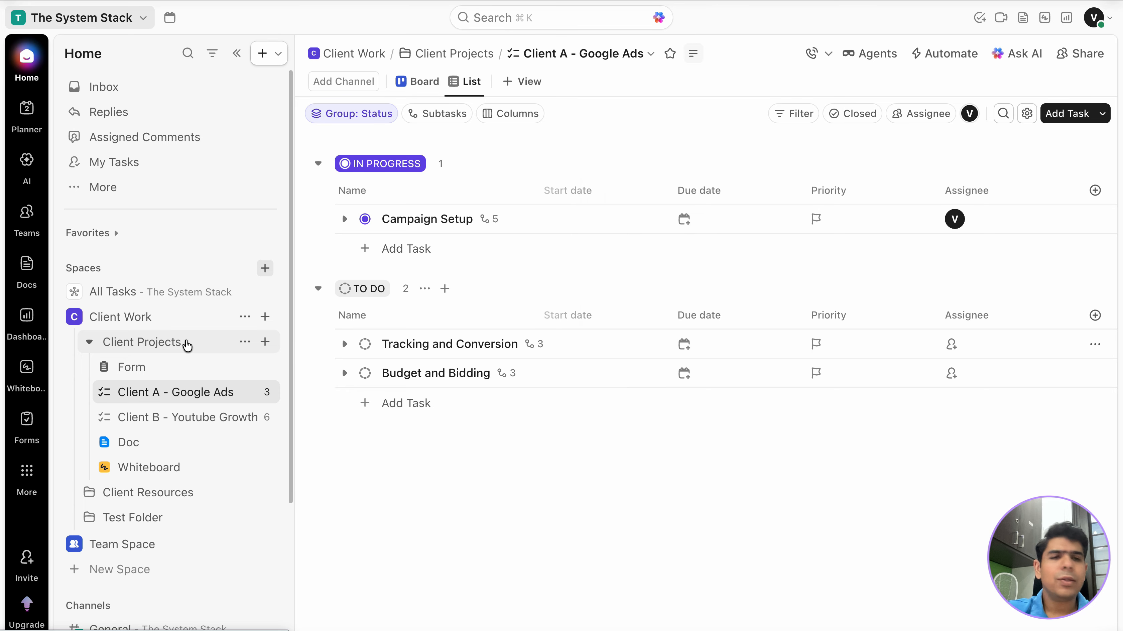
click(130, 294)
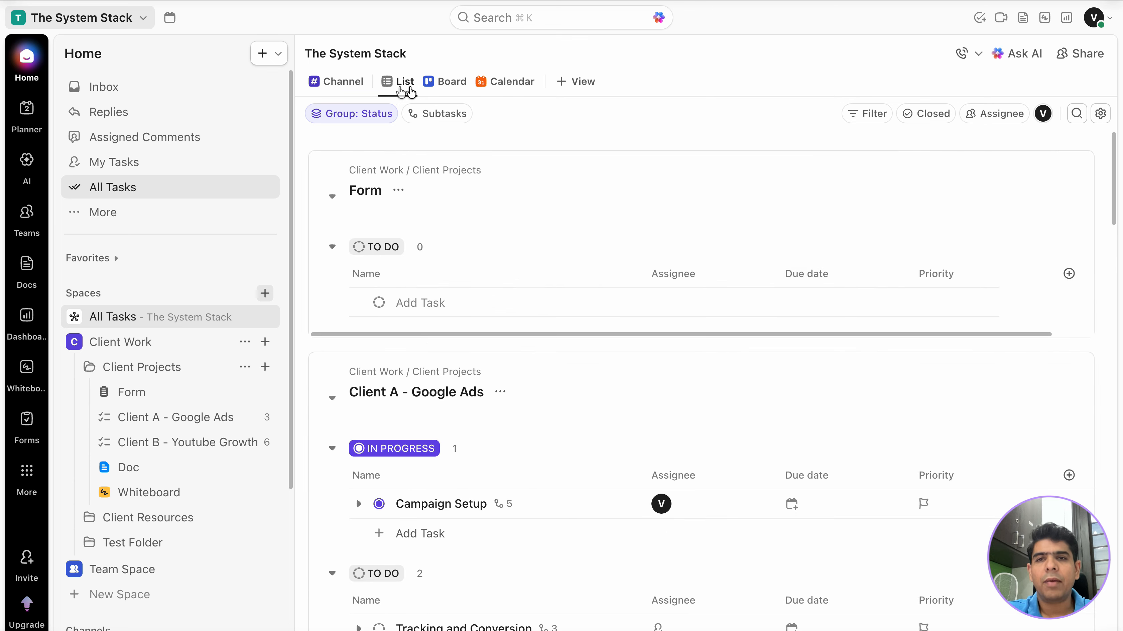
click(572, 83)
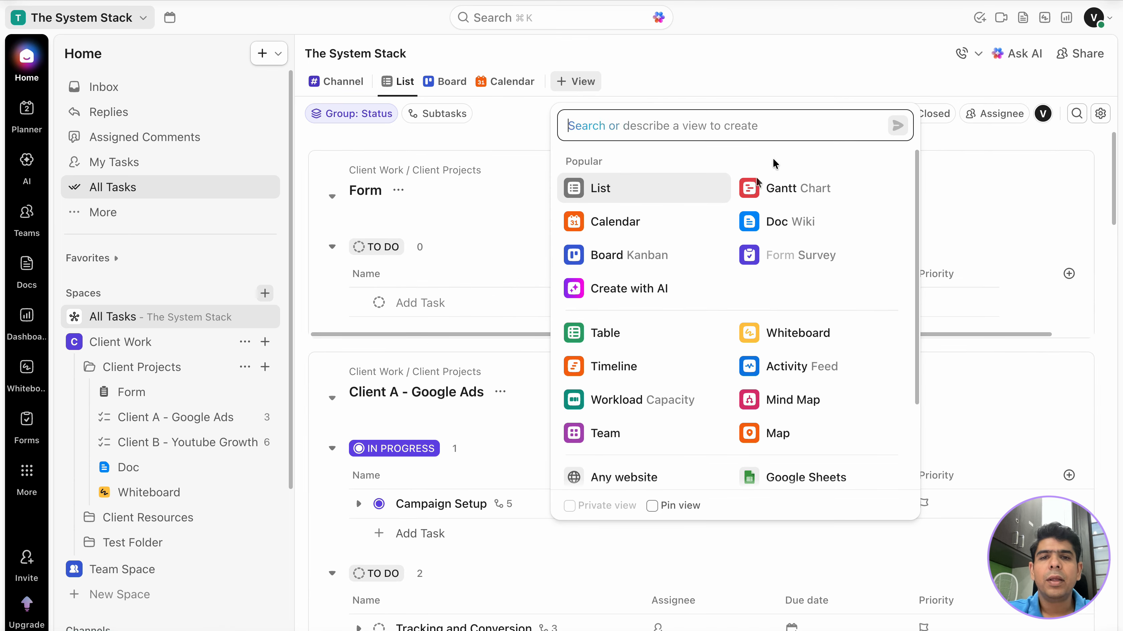
click(625, 188)
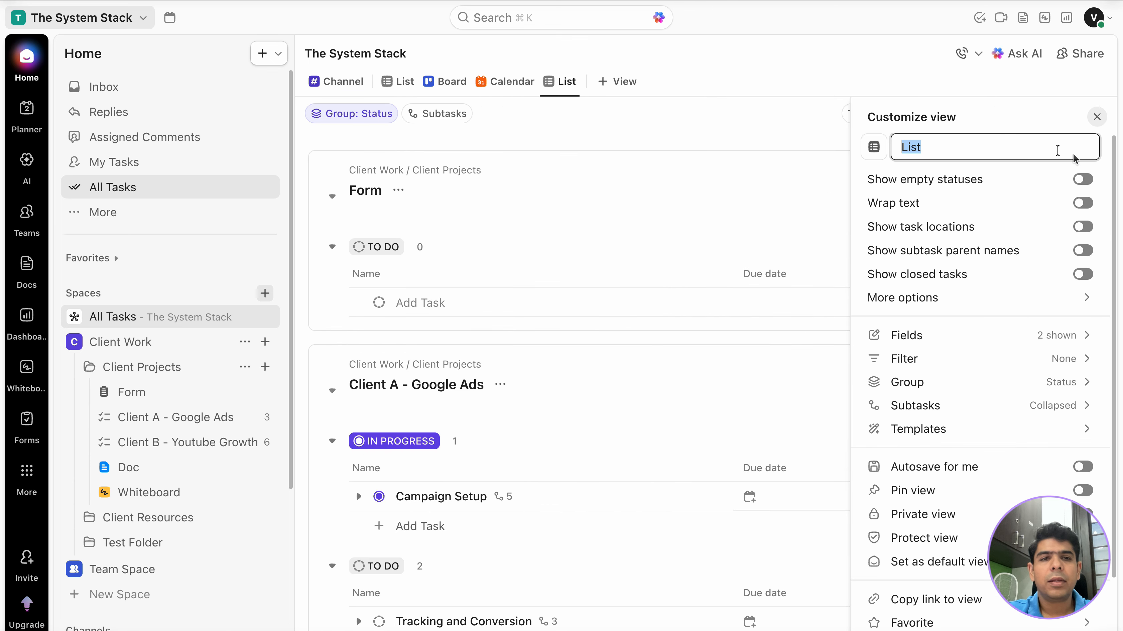
text(Vaibhav)
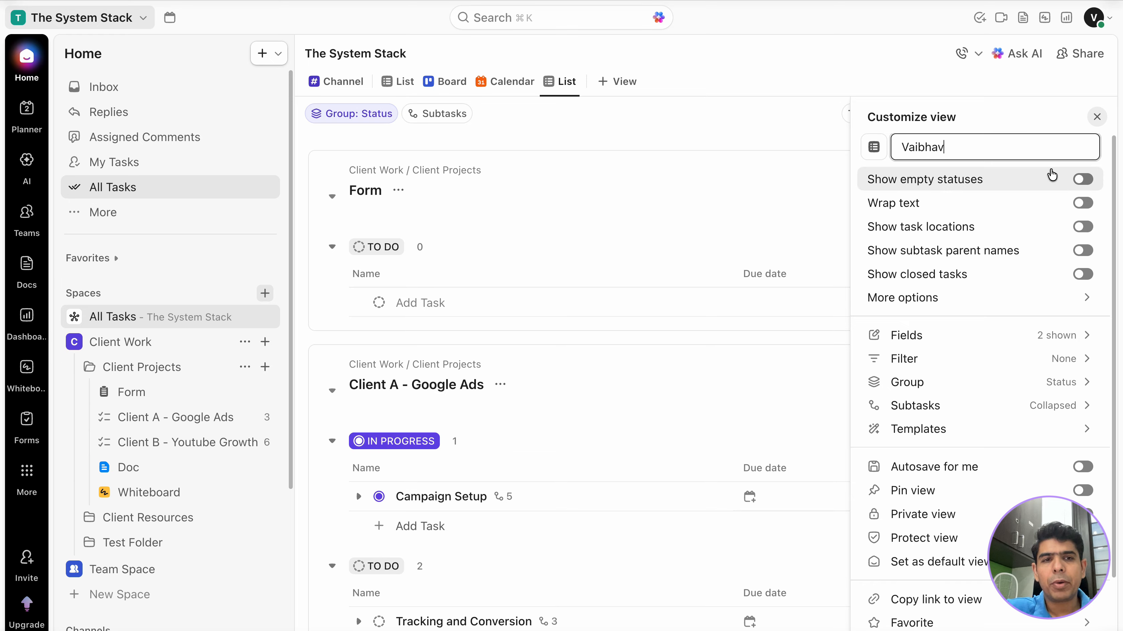
Step: Make the new view show subtask parent names and default to Me Mode
scroll(995, 231, down, 1)
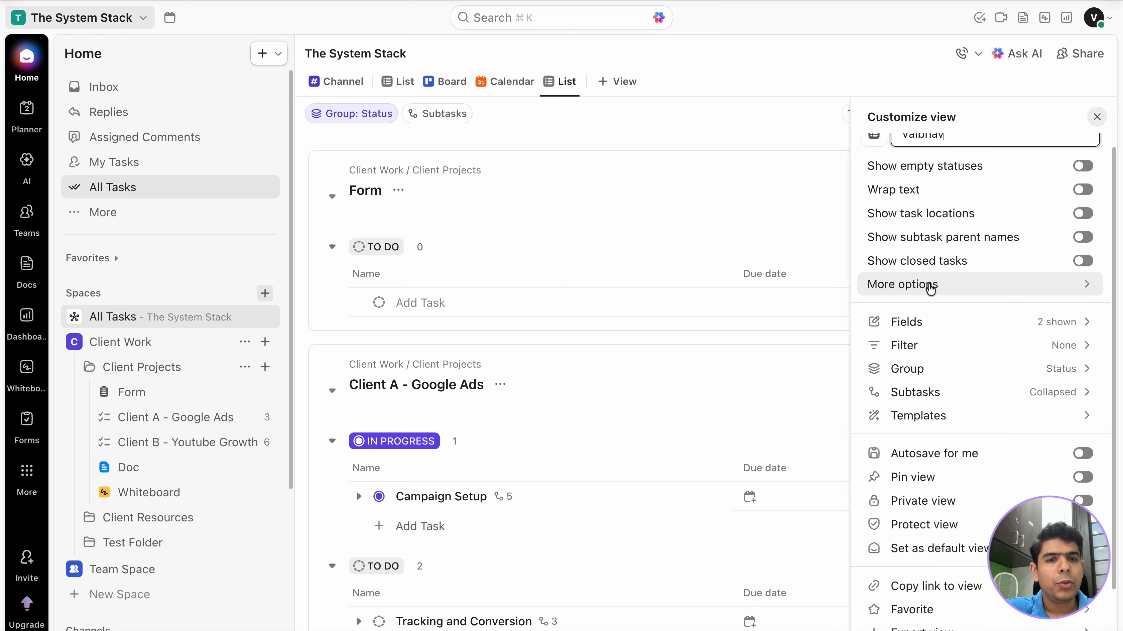
click(933, 287)
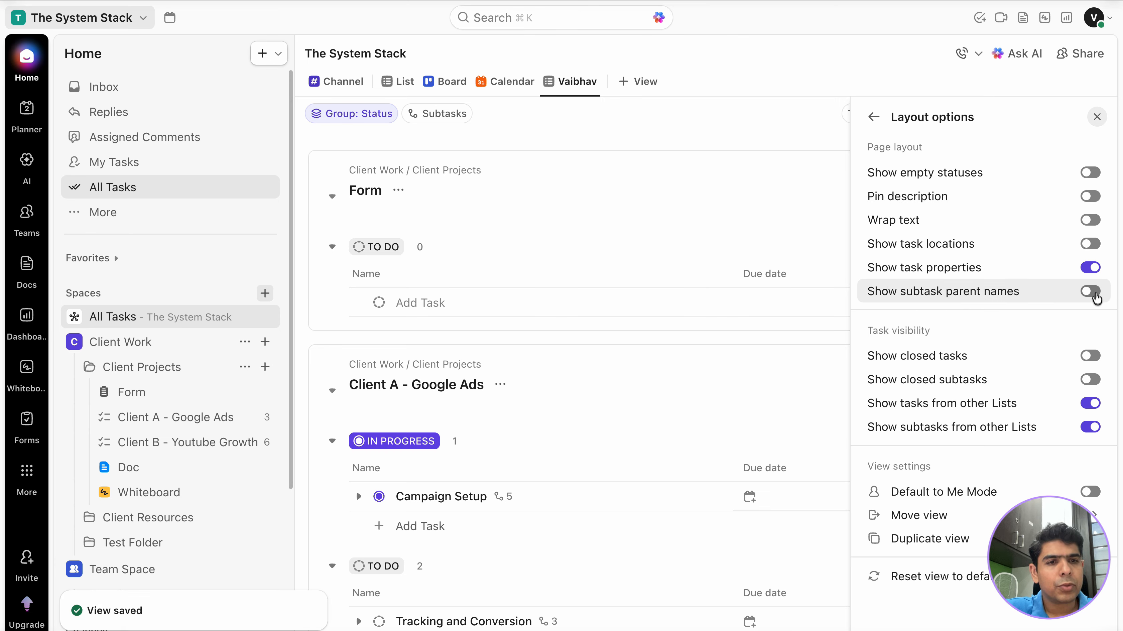
click(1090, 291)
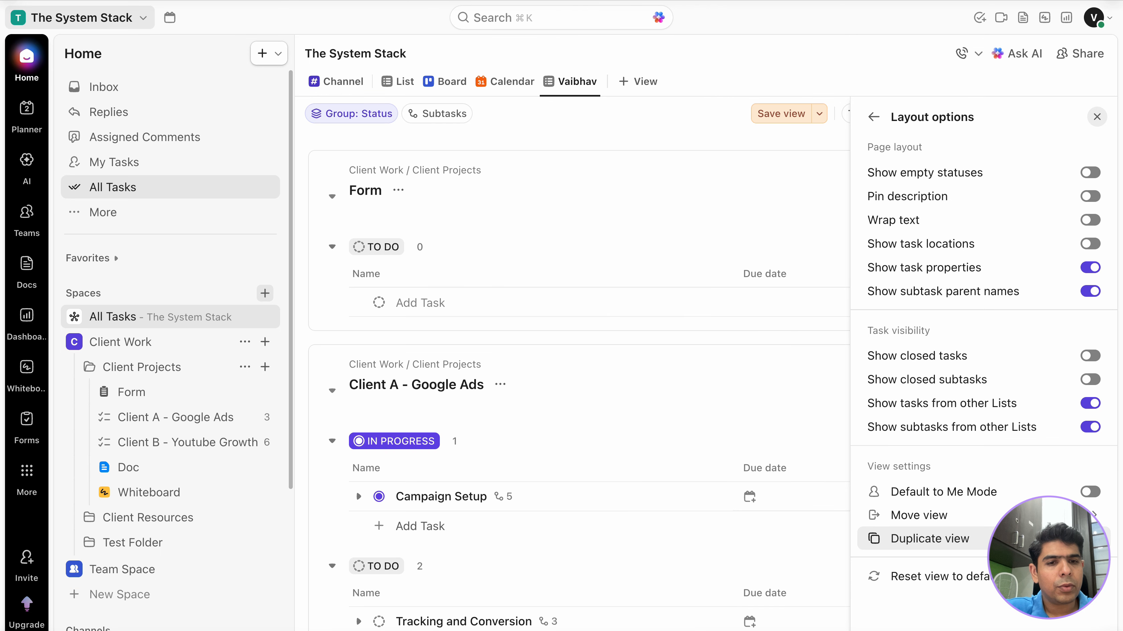
click(1090, 491)
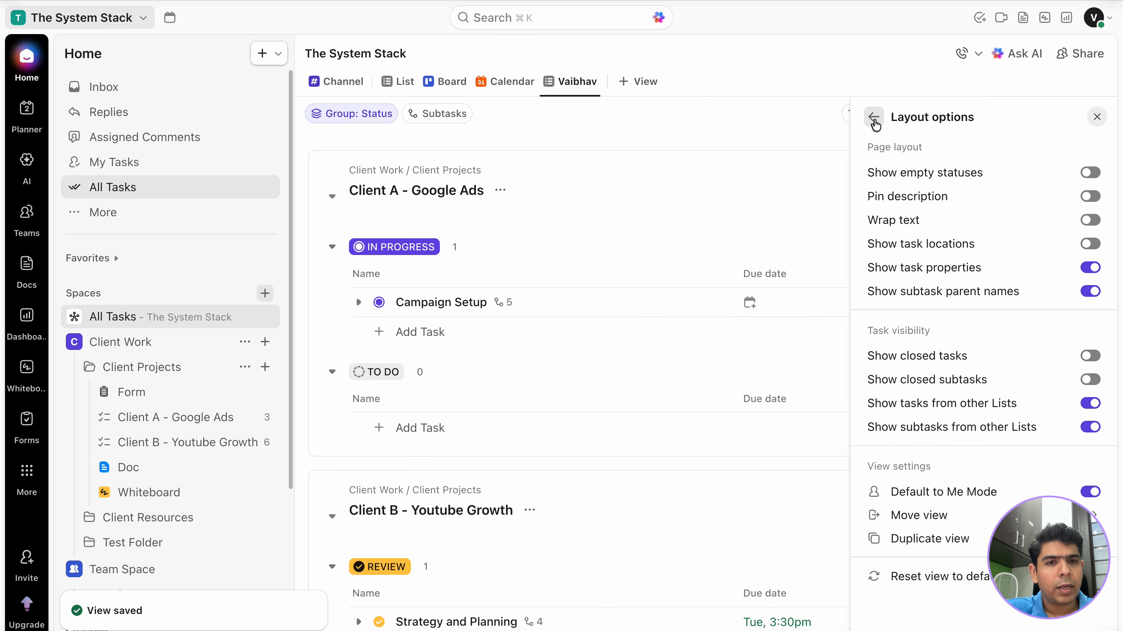
click(874, 116)
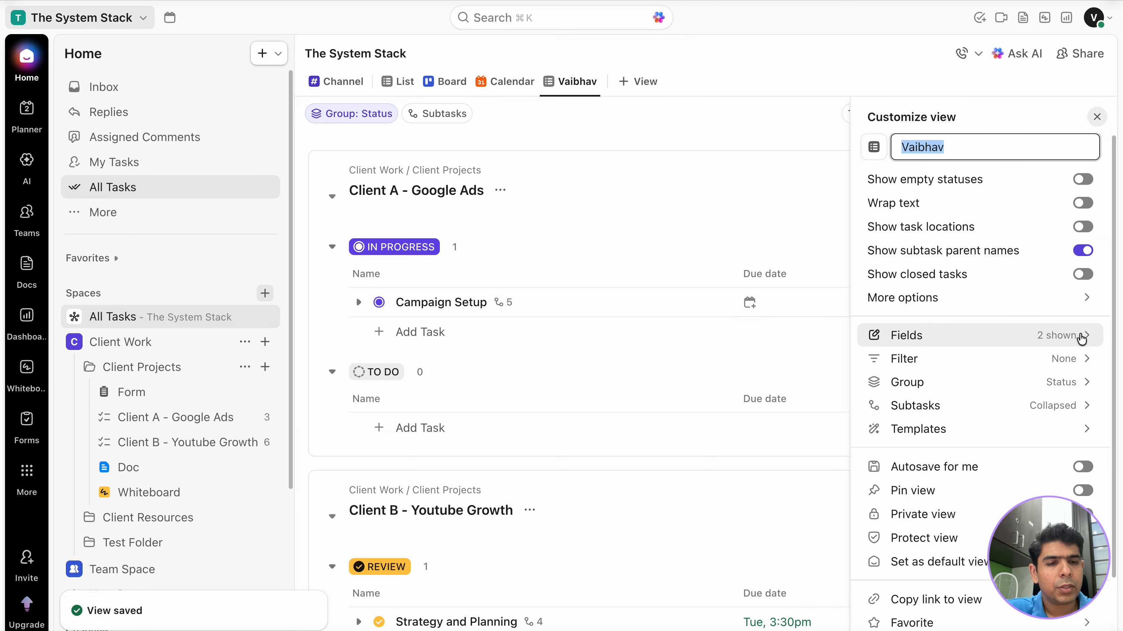
Step: Search the view's fields for "Start" and show the Start date field
click(1063, 335)
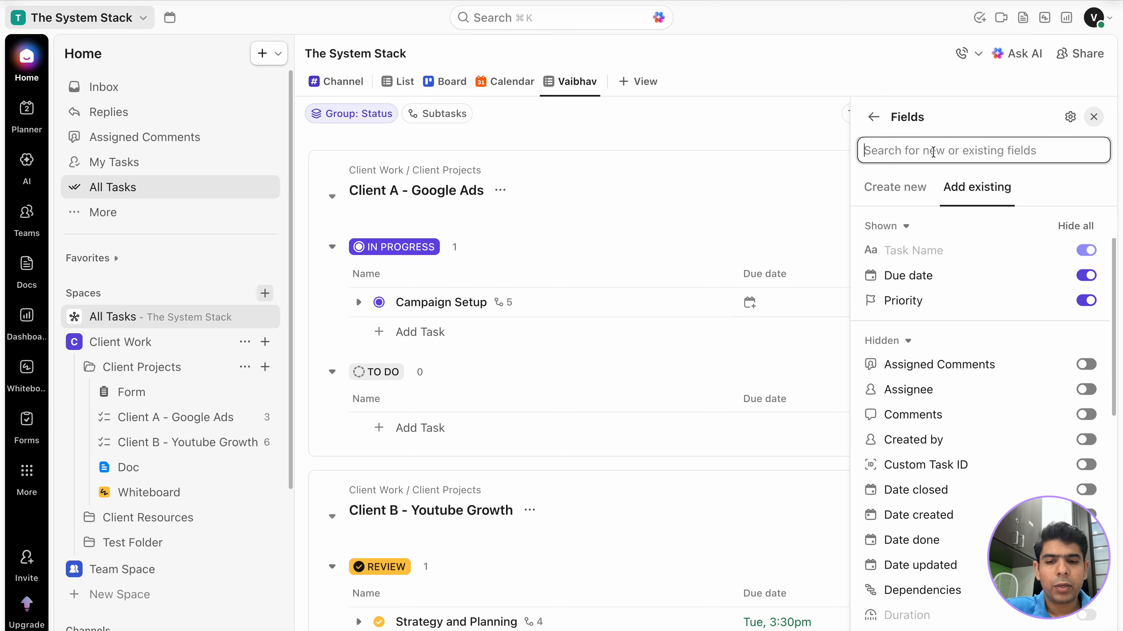
text(Start)
click(1094, 207)
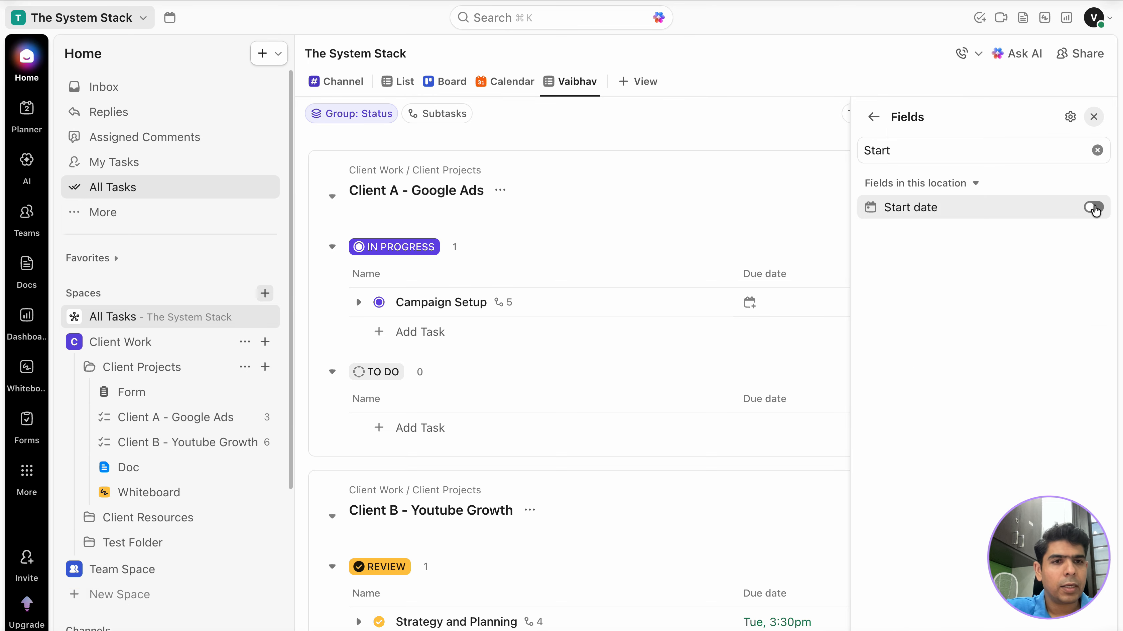
Step: Check the Due date and Priority fields, and show the Comments field in the view
click(940, 144)
double_click(940, 143)
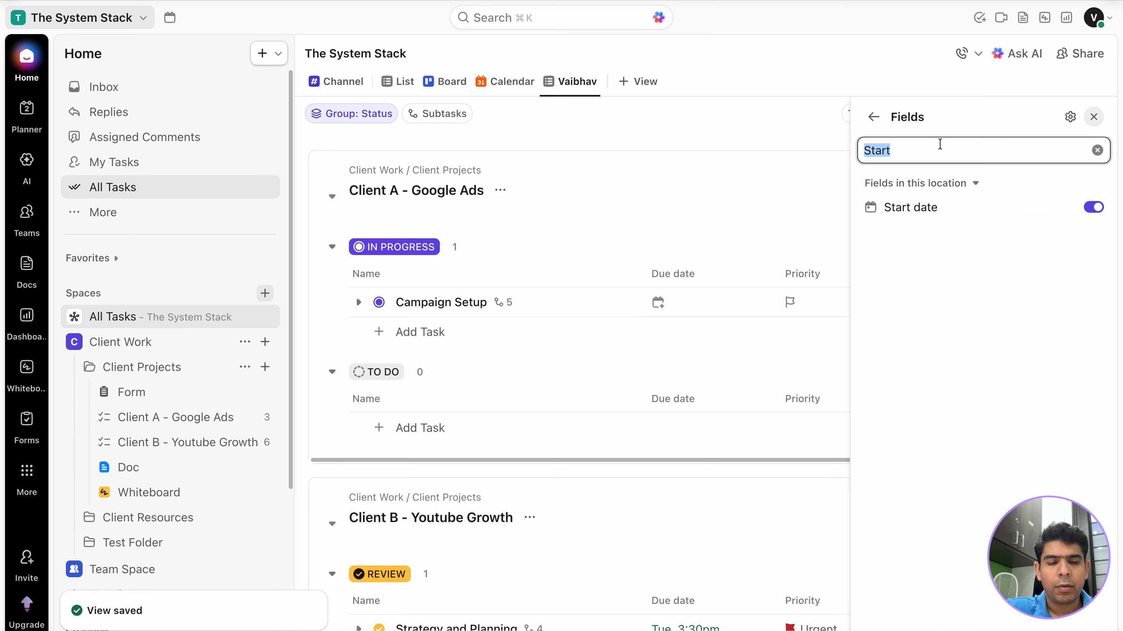
text(Due)
double_click(933, 150)
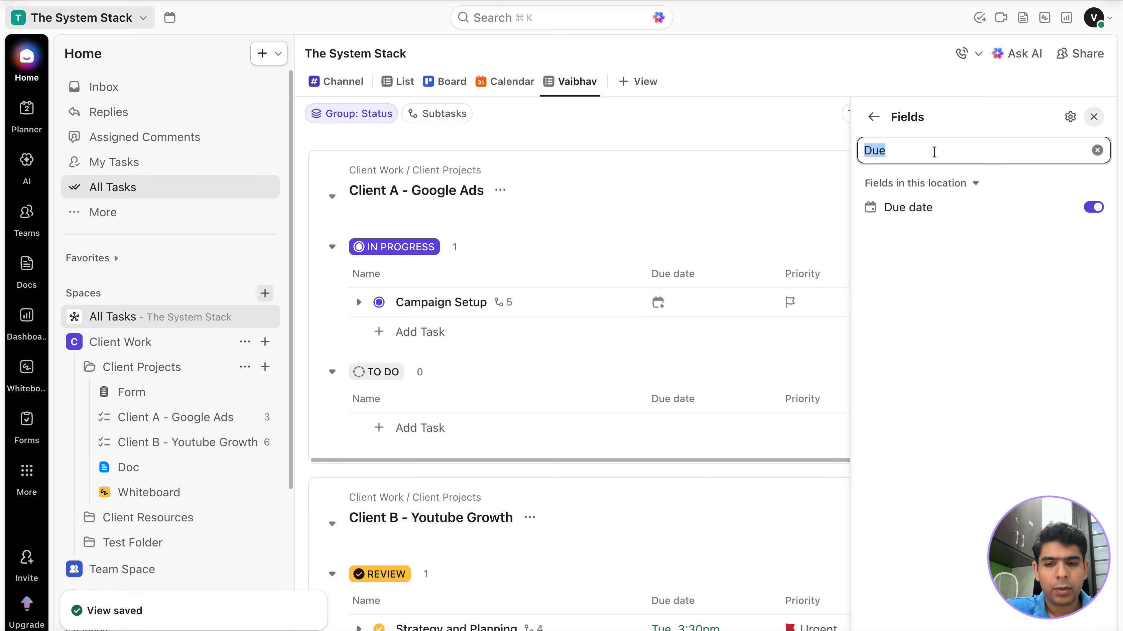
text(Prio)
double_click(935, 151)
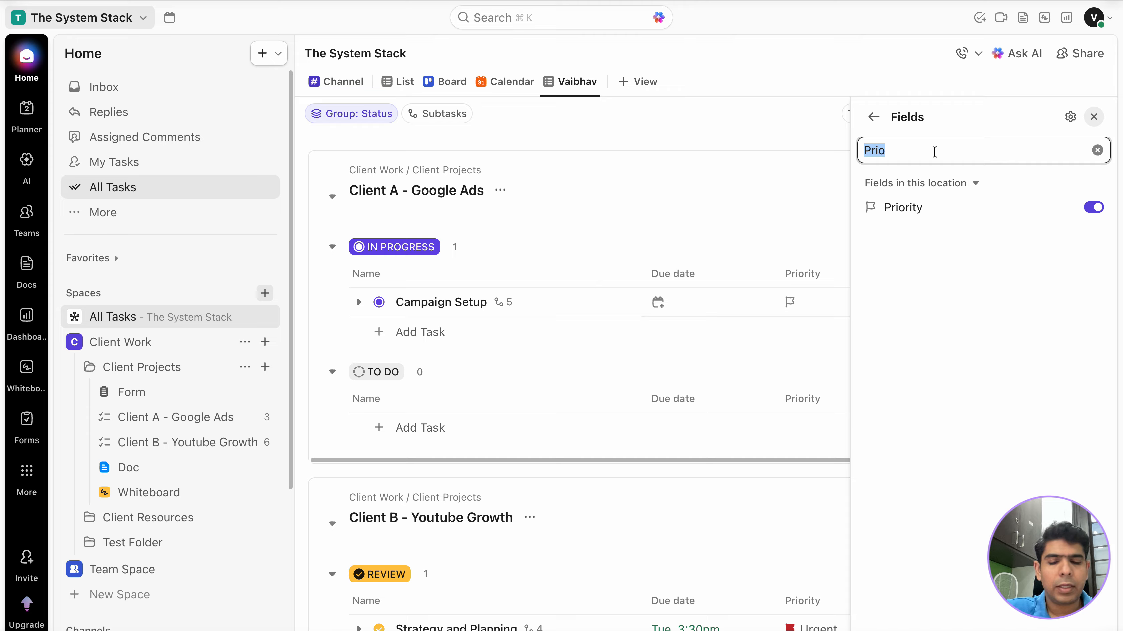
text(Comm)
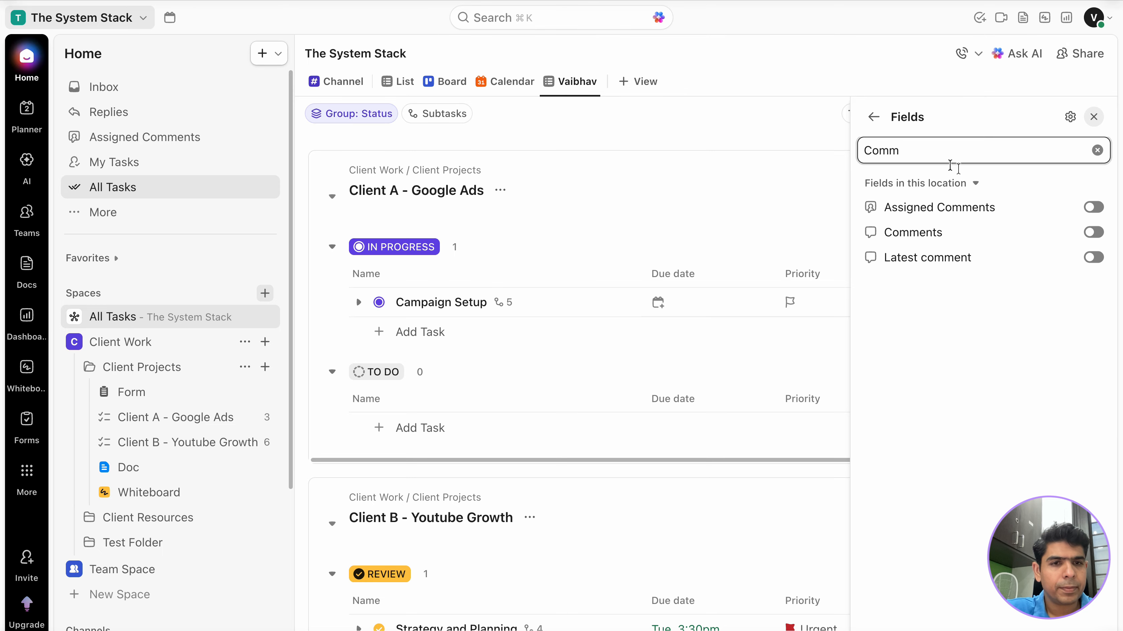
click(1094, 235)
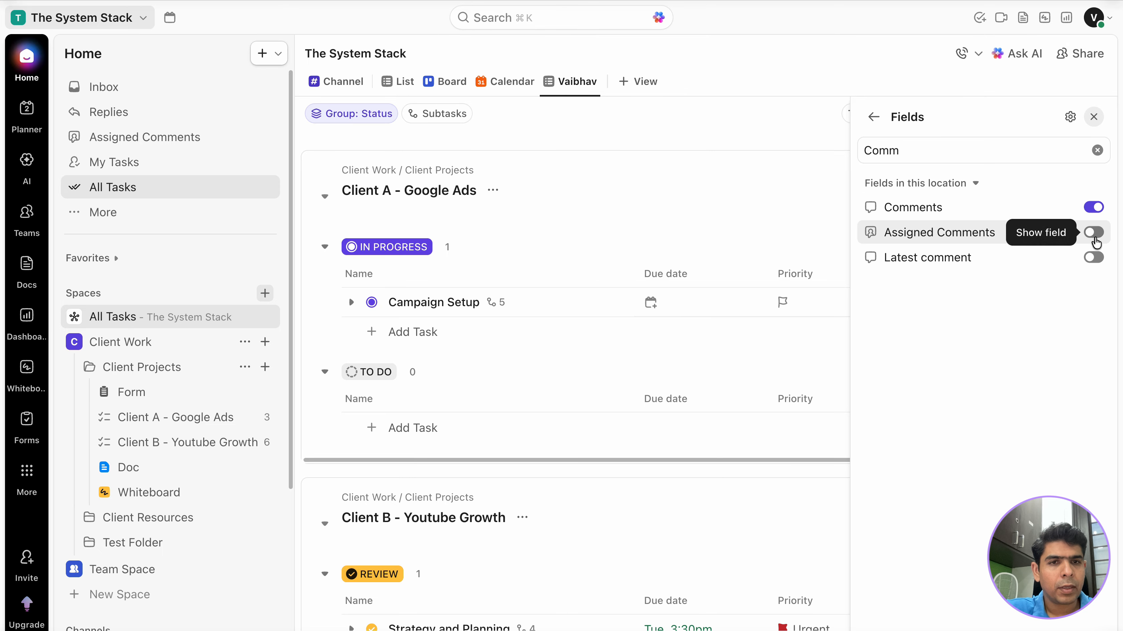
click(874, 118)
Step: Turn on Autosave for me, pin the view, and close its customization settings
scroll(1045, 405, down, 1)
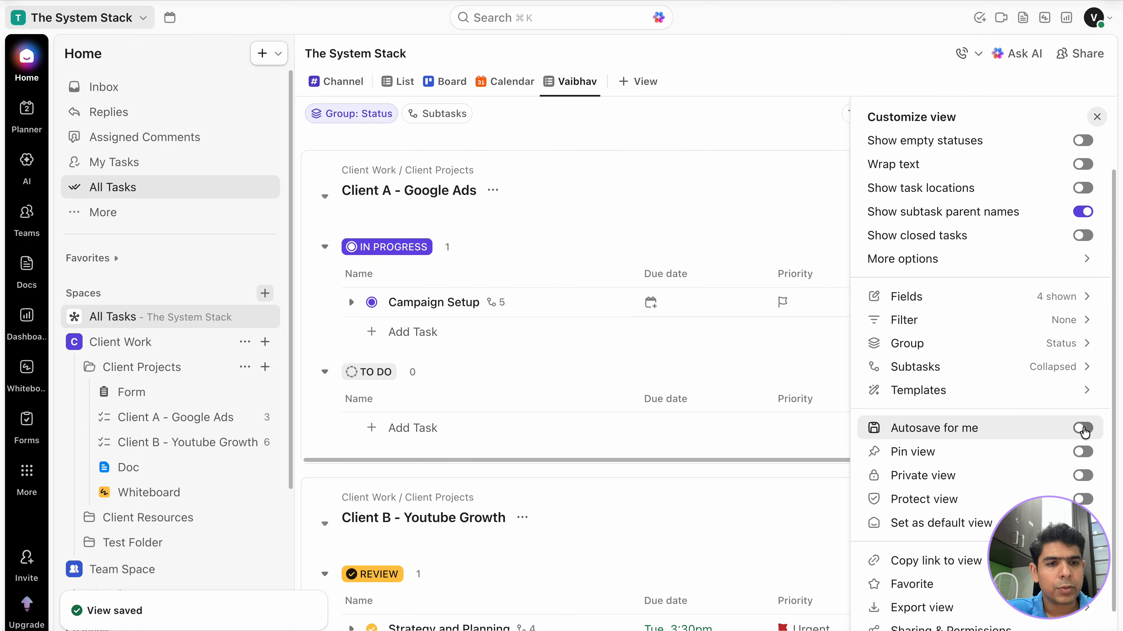
click(1085, 431)
click(1083, 452)
scroll(1070, 467, down, 1)
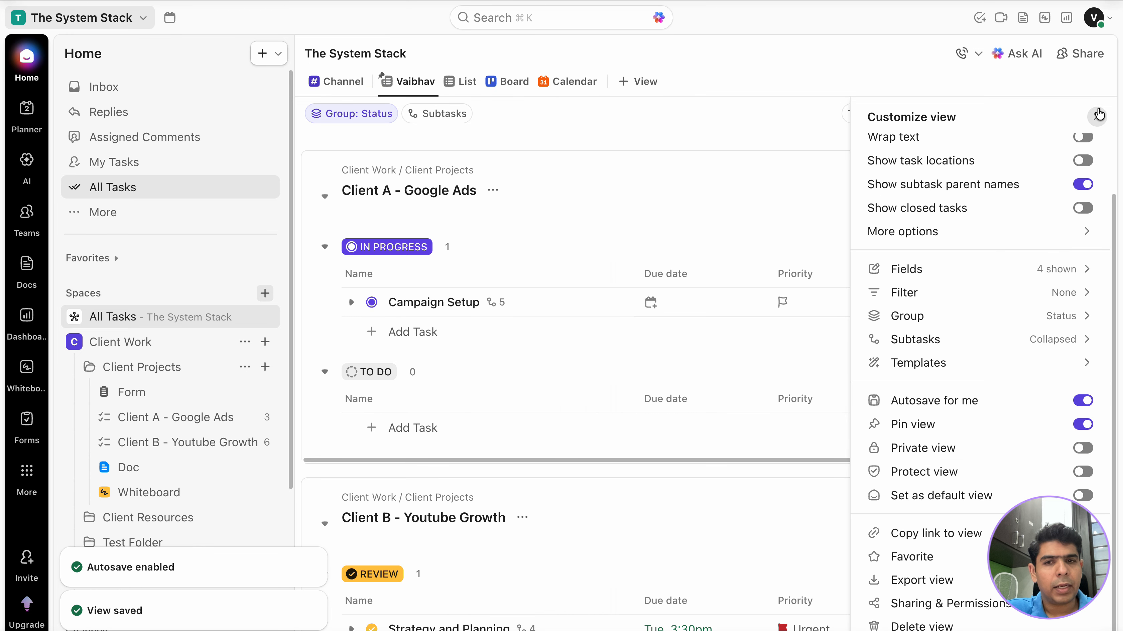
click(1098, 114)
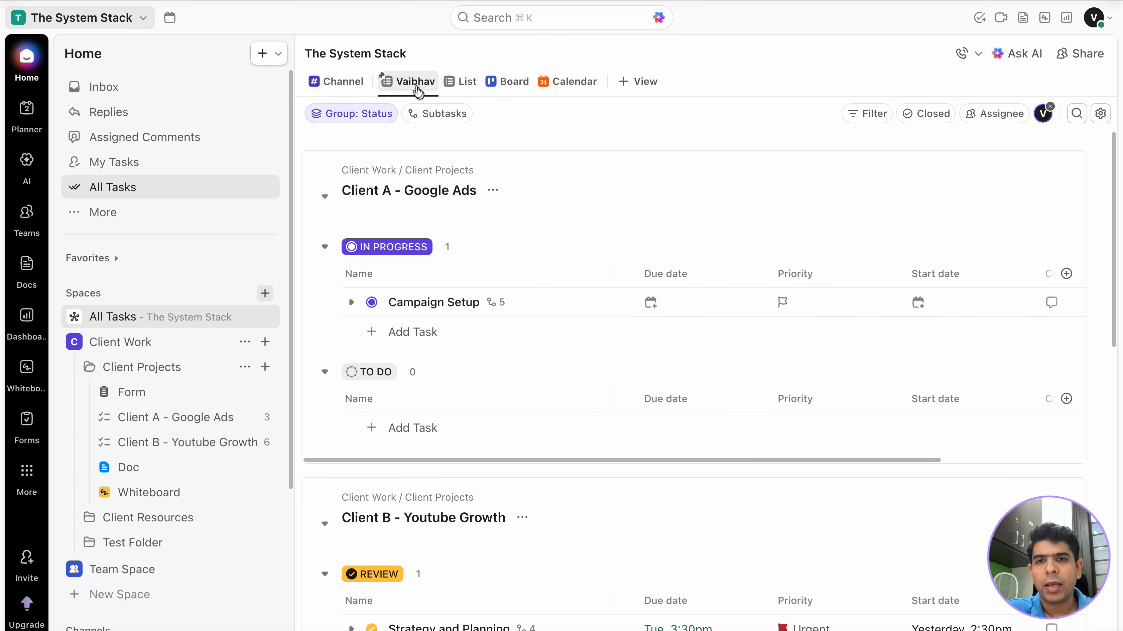
Step: Add the pinned personal view to Favorites in the sidebar, keeping the suggested alias
click(416, 85)
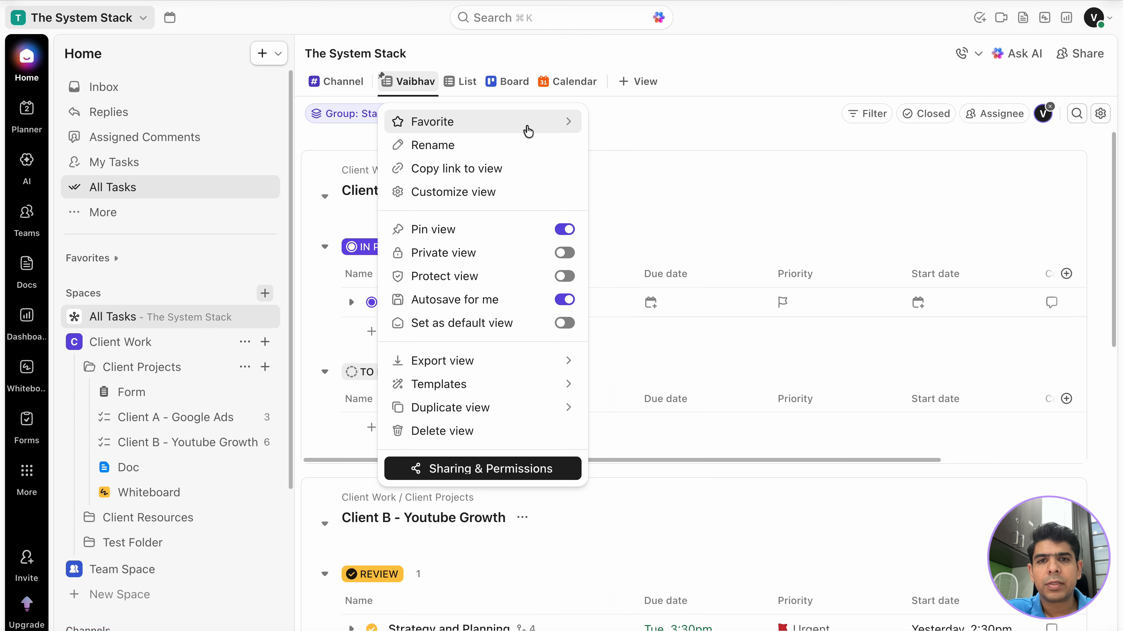
mouse_move(528, 131)
click(633, 138)
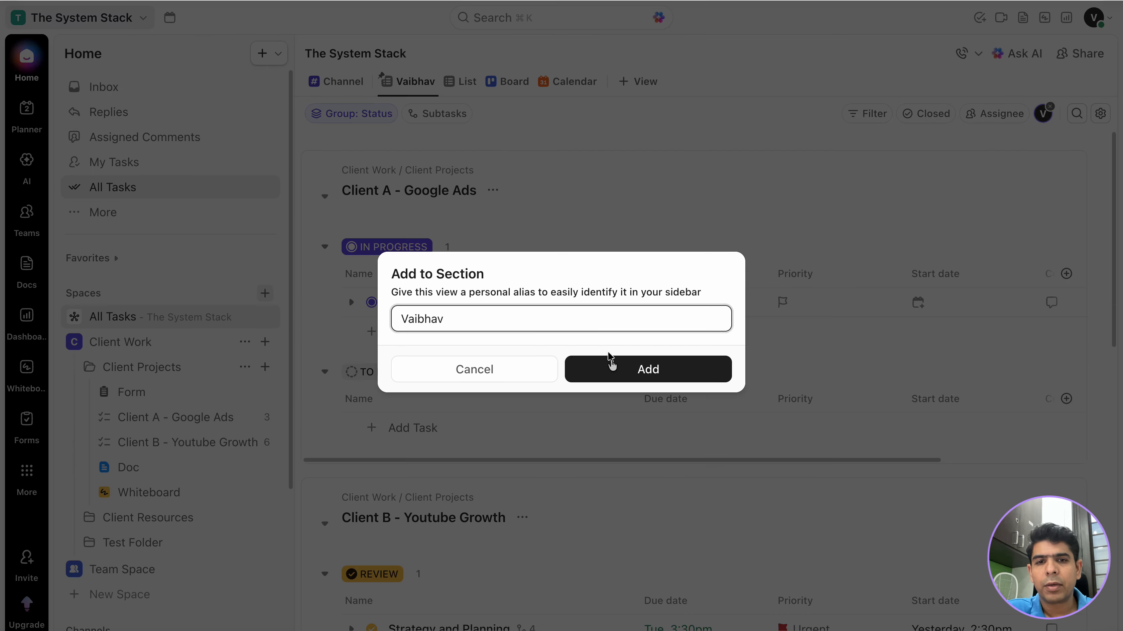
click(612, 361)
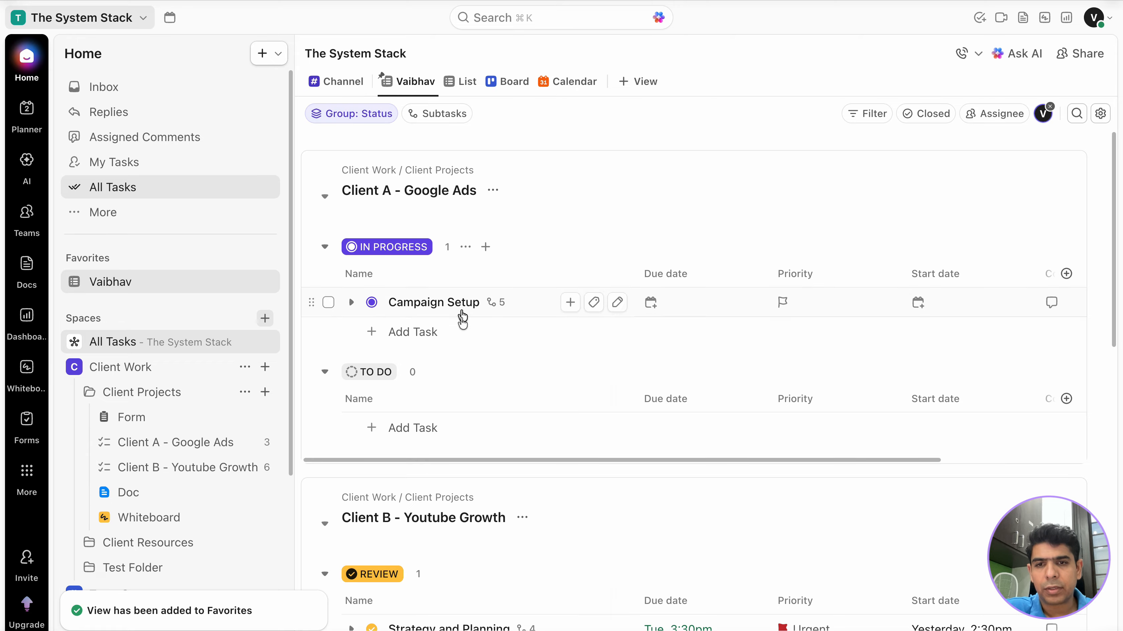
Step: Examine the tasks listed in the personal view across the Client A, Client B and Get Started with ClickUp lists
scroll(466, 340, down, 6)
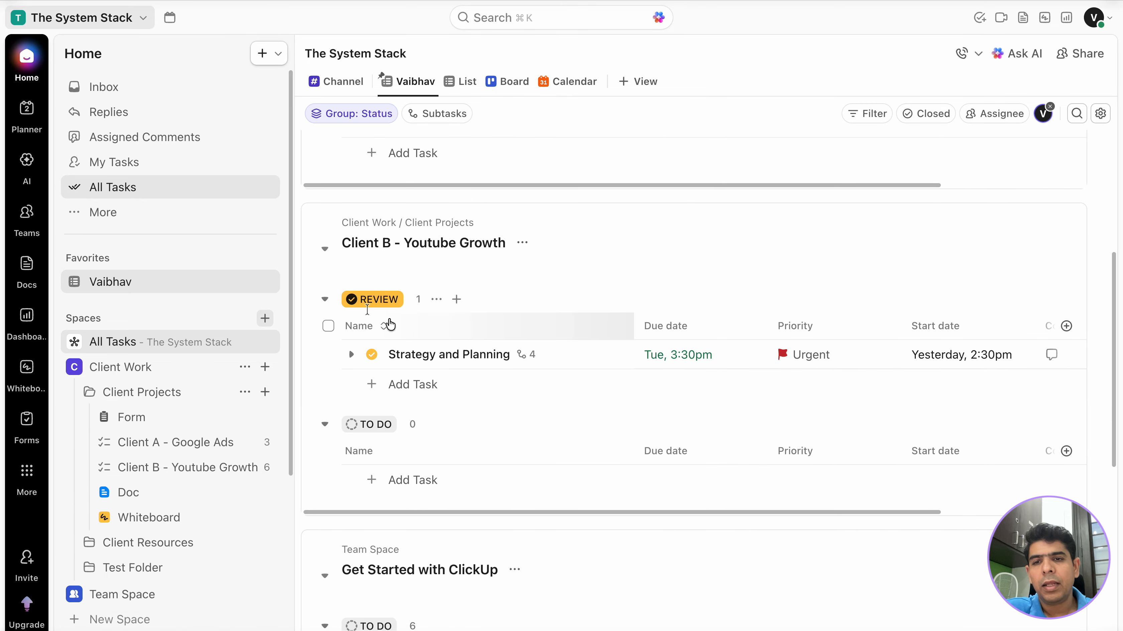
scroll(424, 471, up, 5)
scroll(436, 477, up, 2)
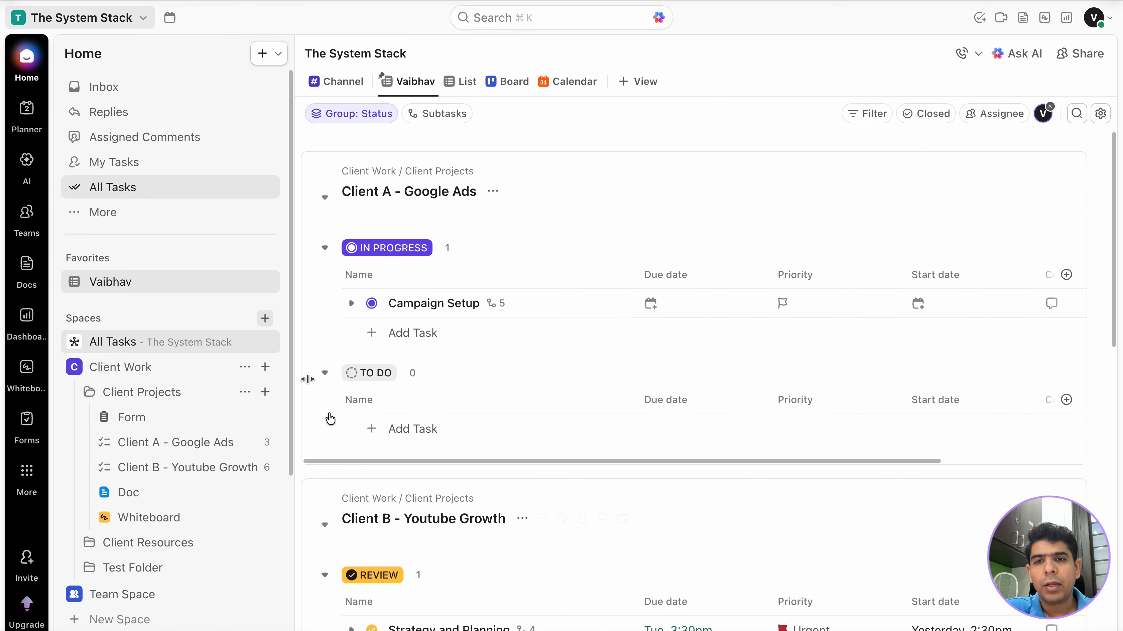
scroll(488, 347, down, 1)
scroll(488, 348, up, 1)
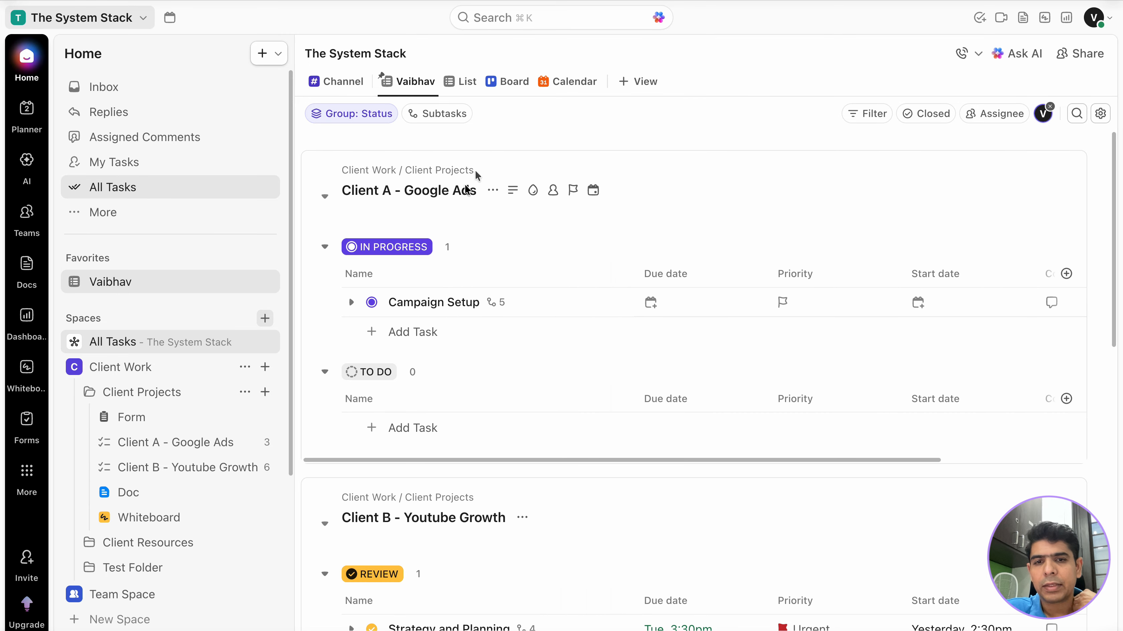
scroll(631, 244, down, 5)
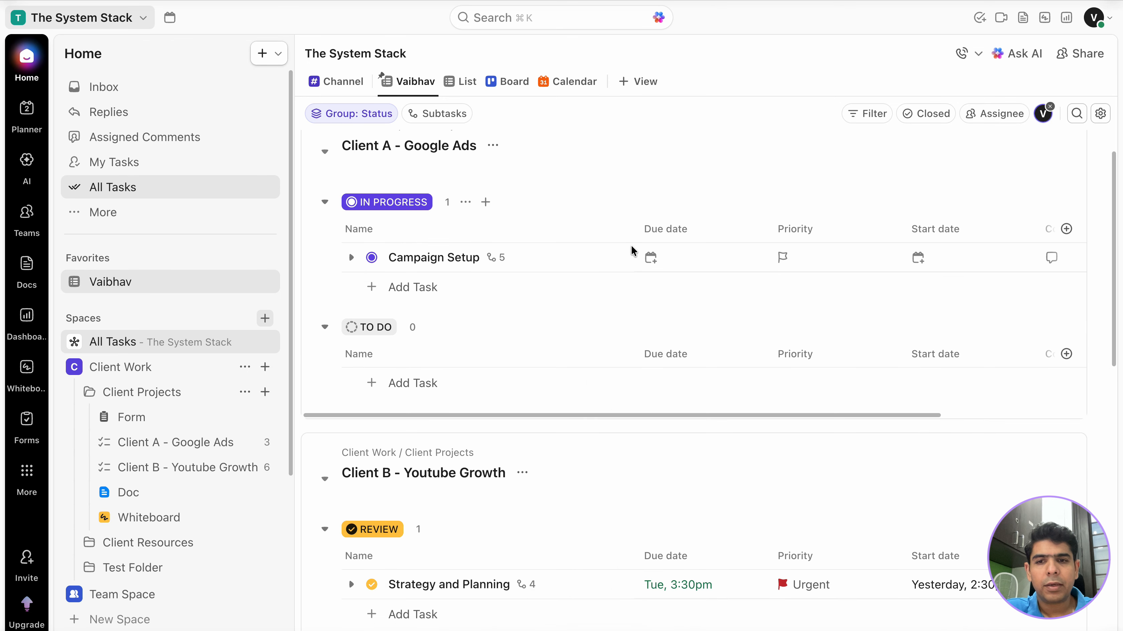
scroll(887, 511, down, 10)
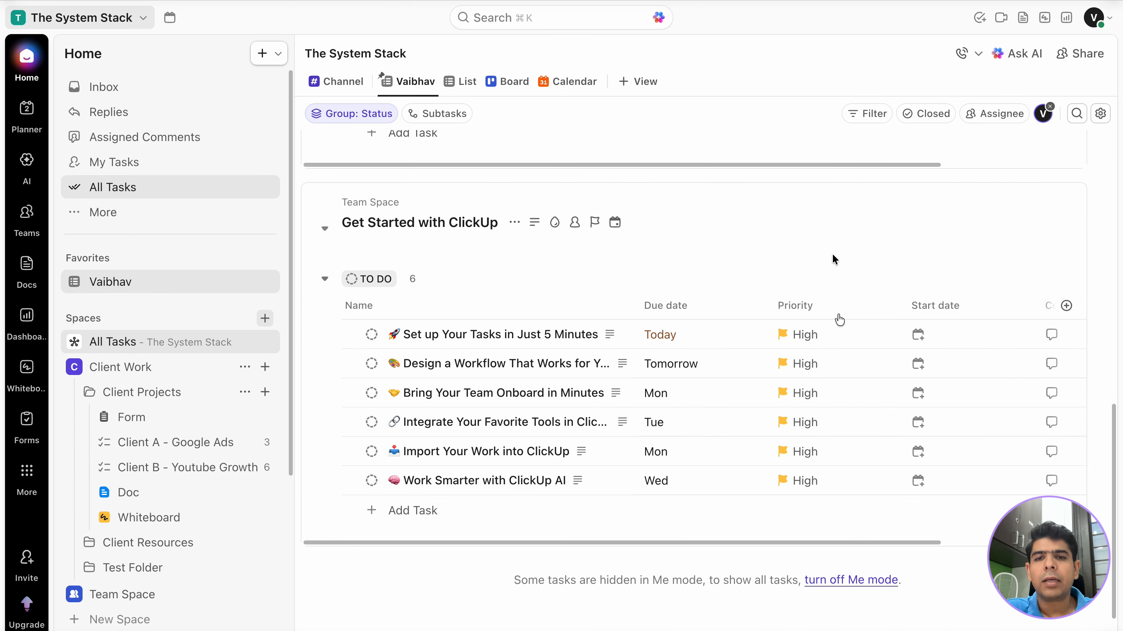
scroll(727, 372, up, 15)
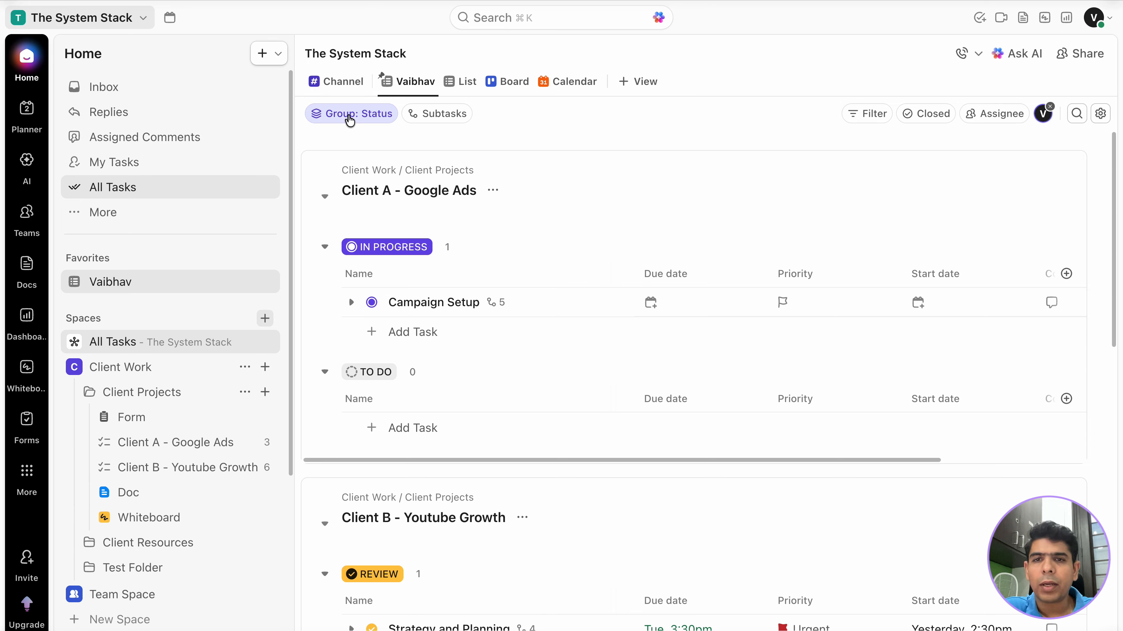
Step: Turn off the additional grouping by List in the personal view, leaving tasks grouped by Status in ascending order
click(344, 116)
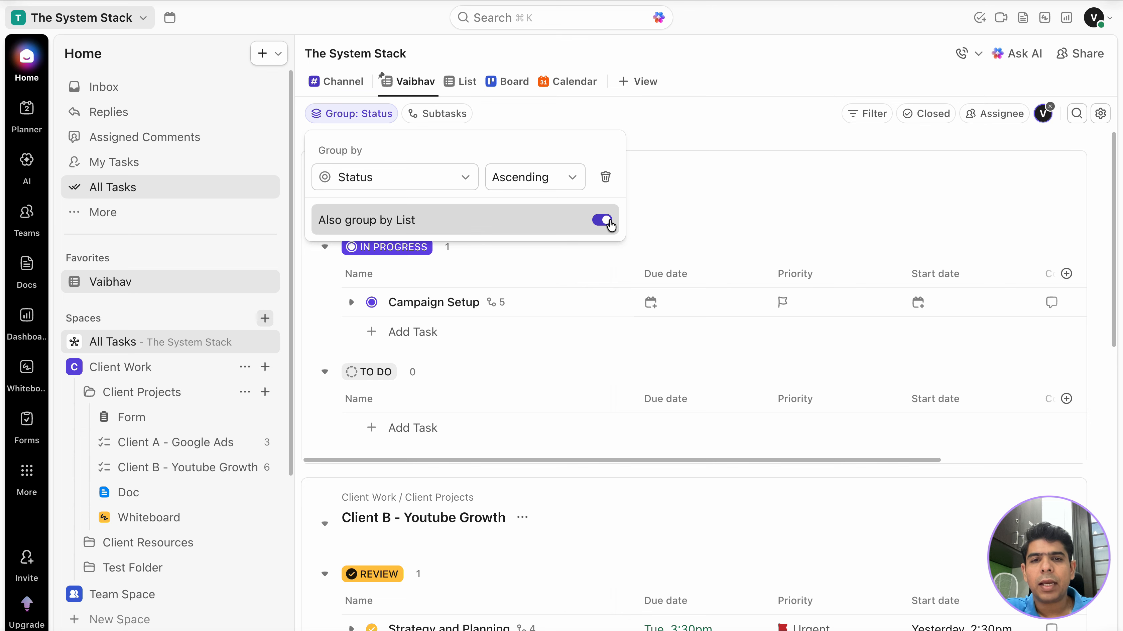
click(602, 220)
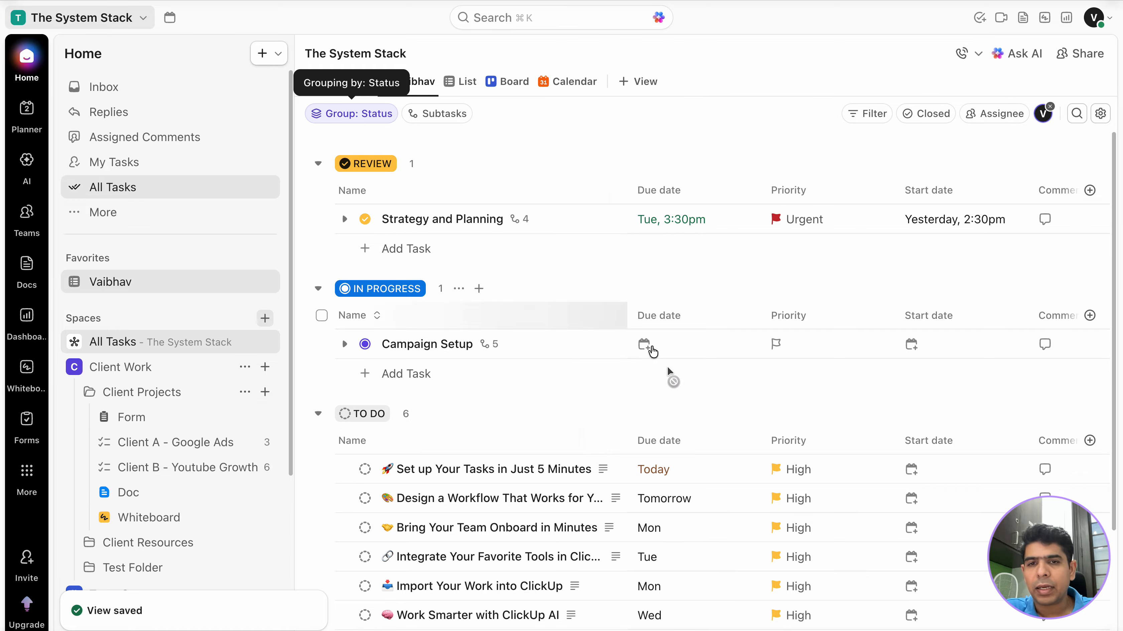
mouse_move(668, 372)
Step: Show the Lists field in the personal view and place its column before Comments
scroll(668, 374, right, 3)
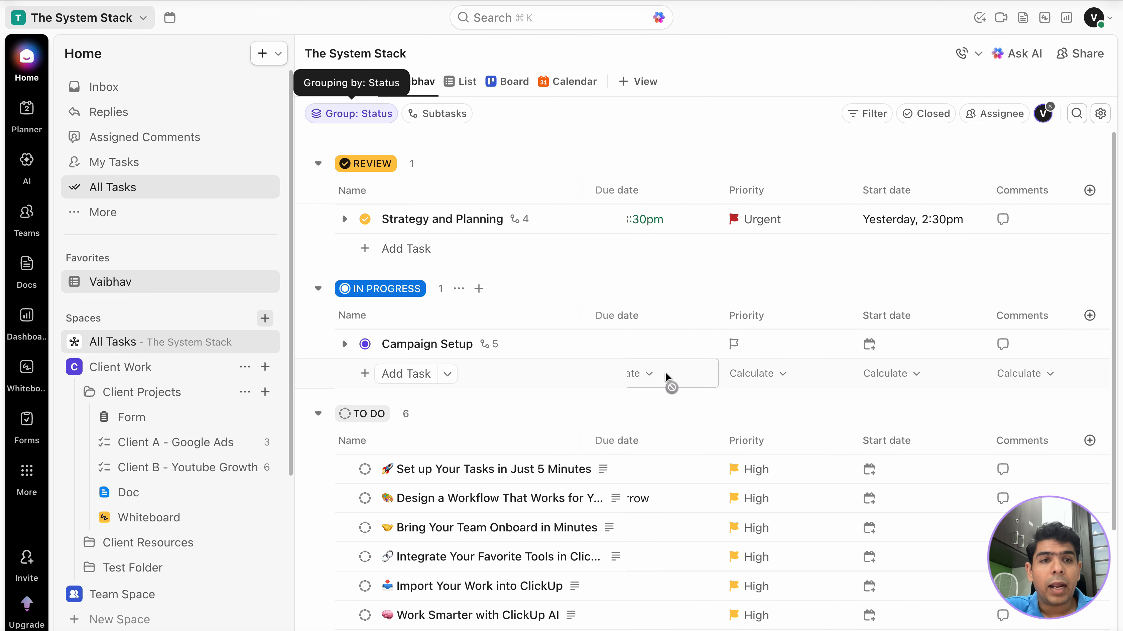
click(1042, 192)
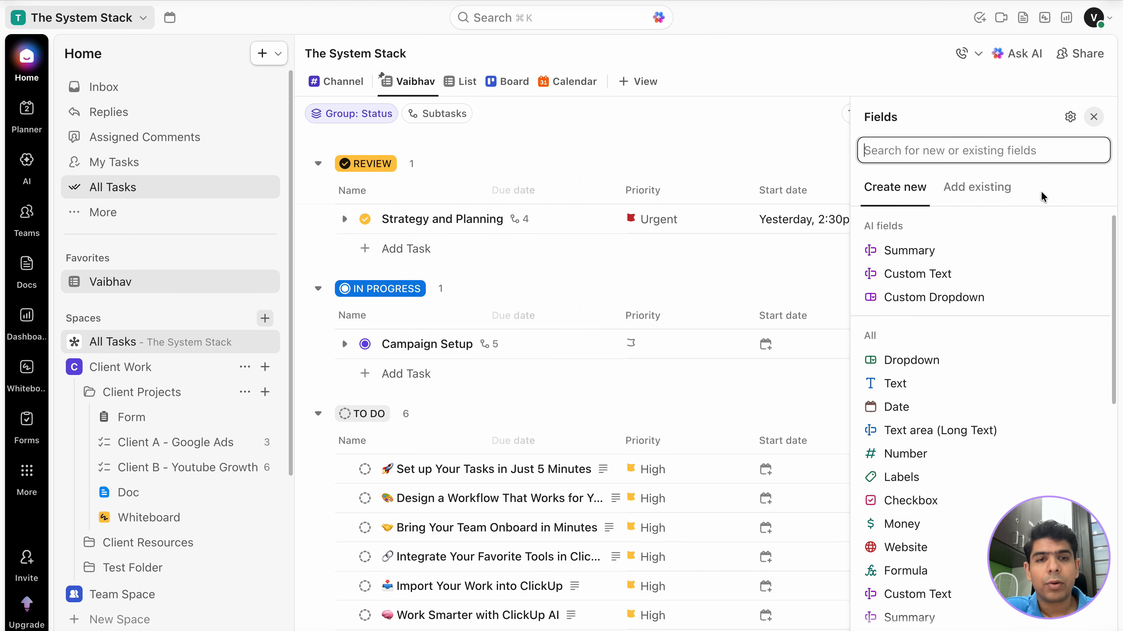
text(List)
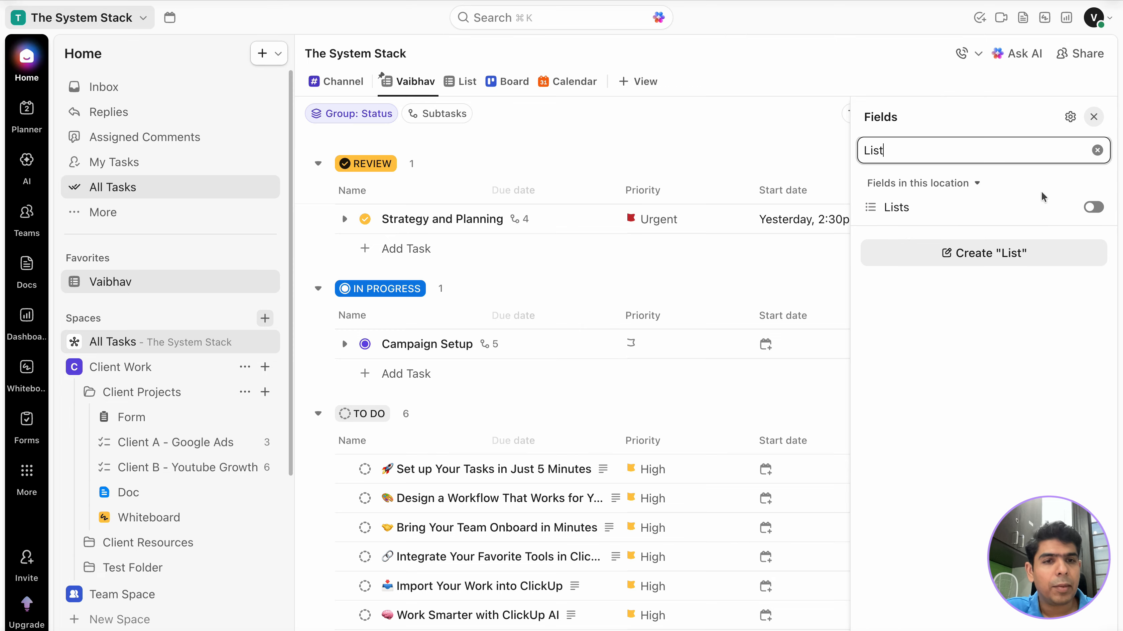
click(1092, 207)
click(802, 135)
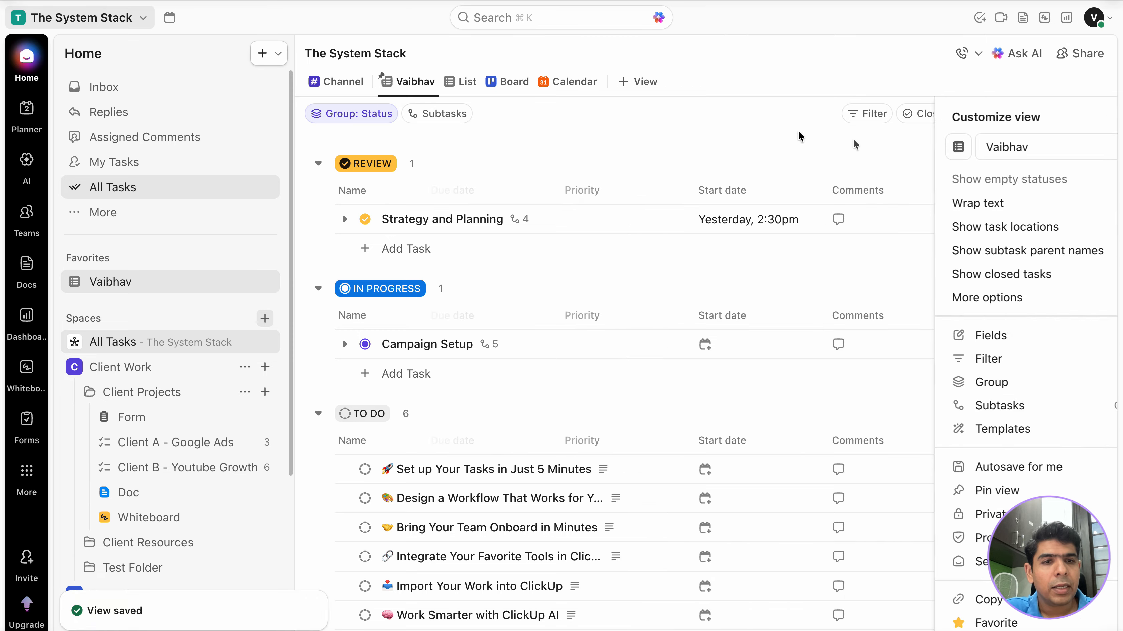
drag(990, 191, 875, 187)
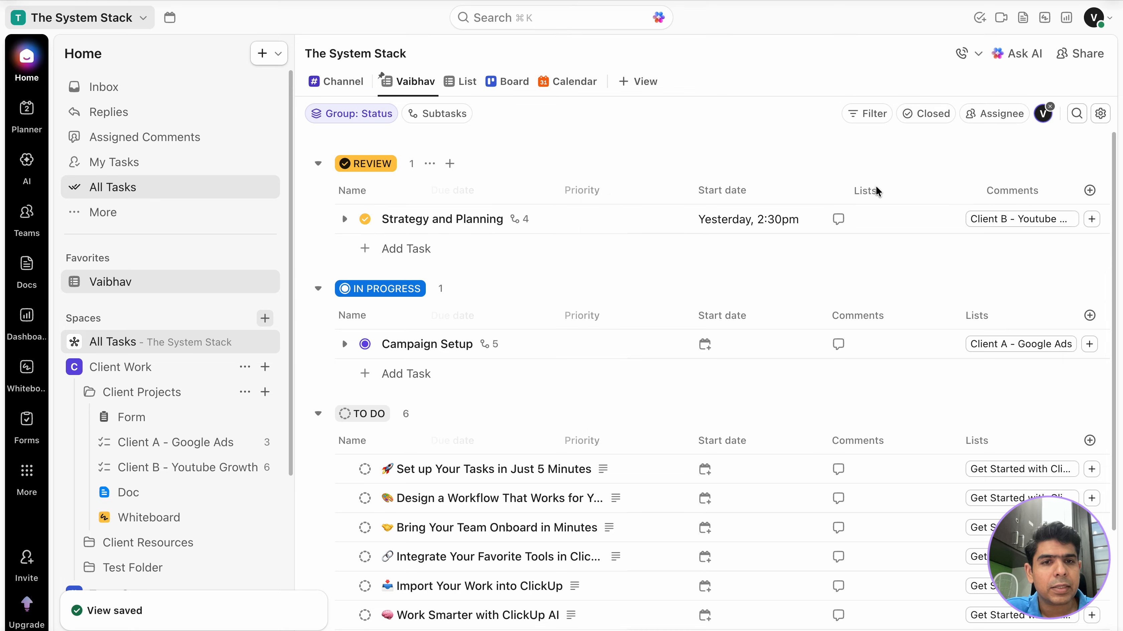
scroll(889, 338, left, 5)
scroll(879, 334, right, 5)
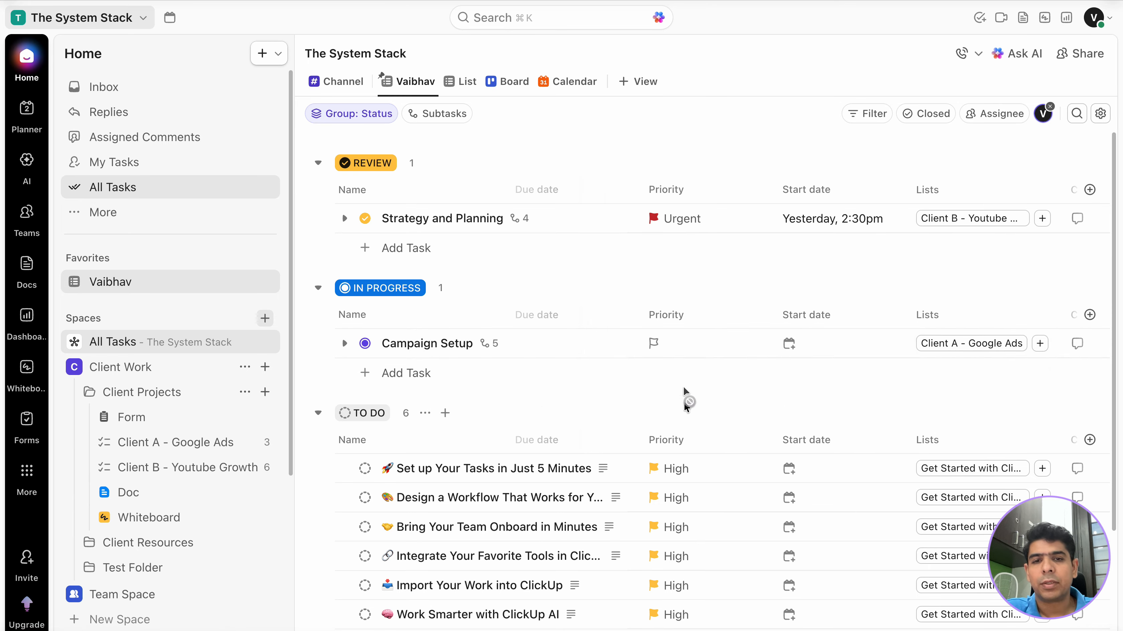
Step: Set the Campaign Setup task's priority to High and place the Start date column before Due date
click(698, 344)
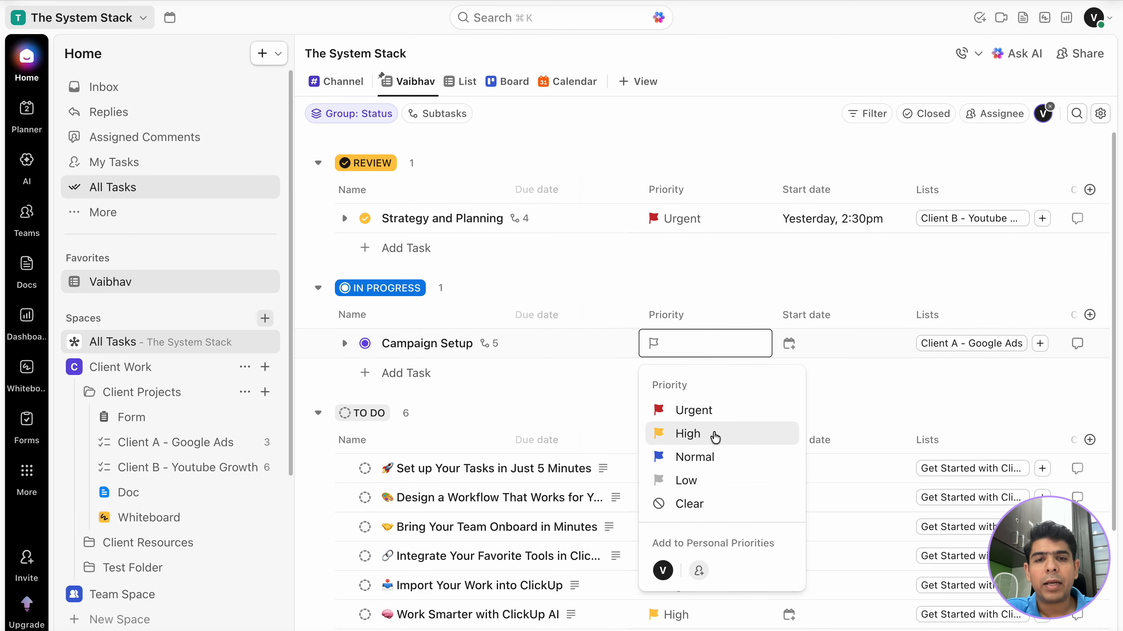
click(724, 433)
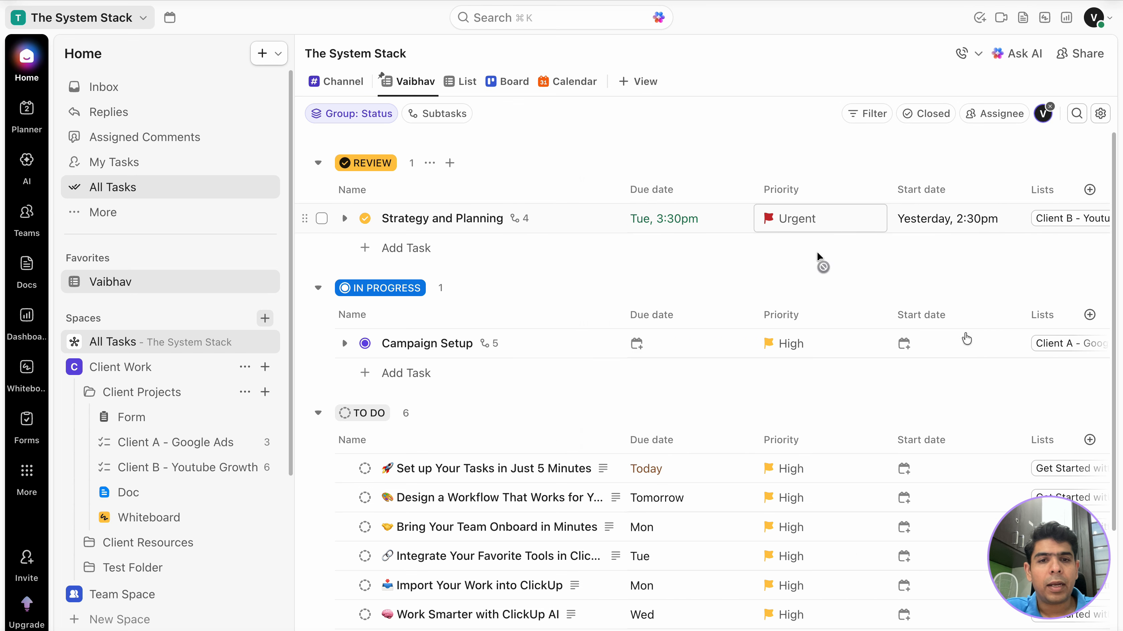
drag(879, 193, 702, 197)
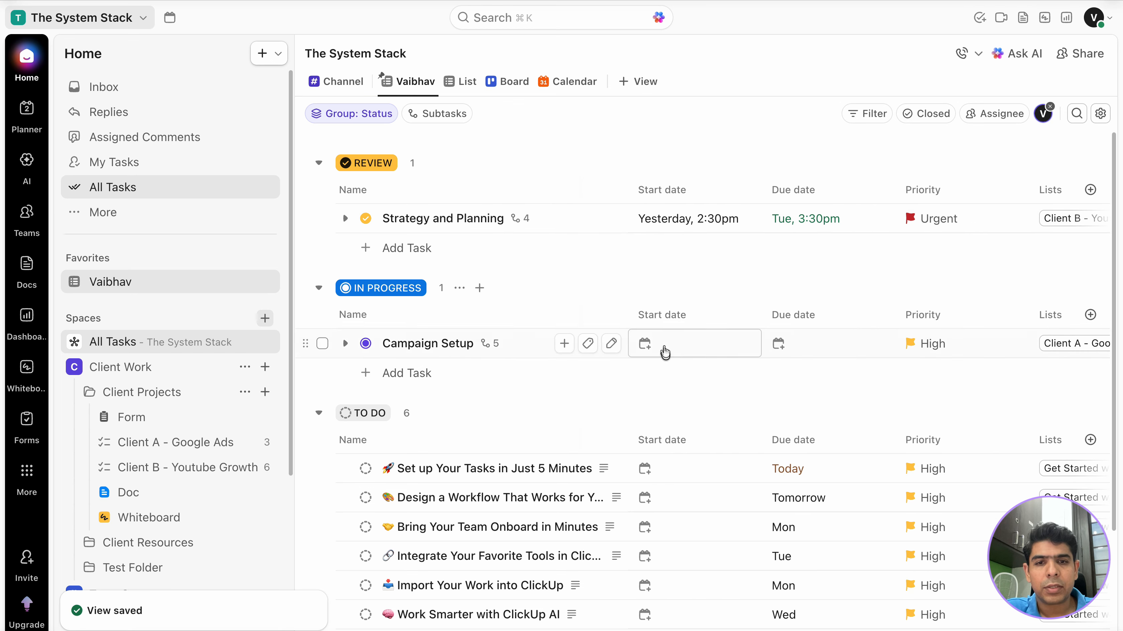
Step: Set the Campaign Setup task's start date to 29 April 2026 and its due date to 20 May 2026
click(653, 344)
click(918, 124)
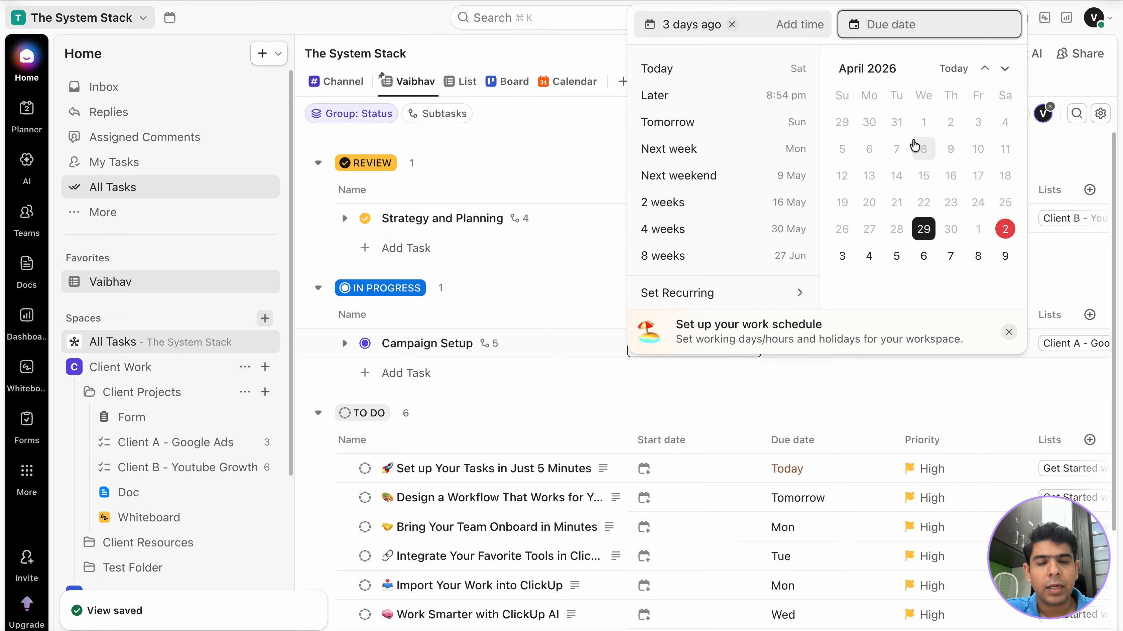
click(754, 406)
click(784, 353)
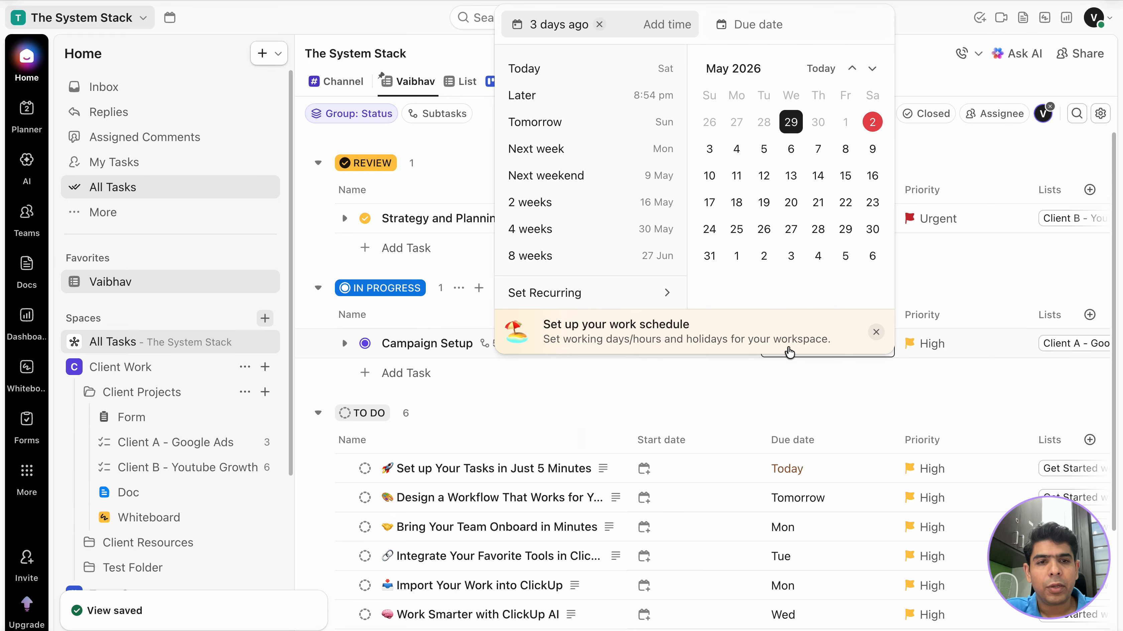
click(791, 202)
click(854, 388)
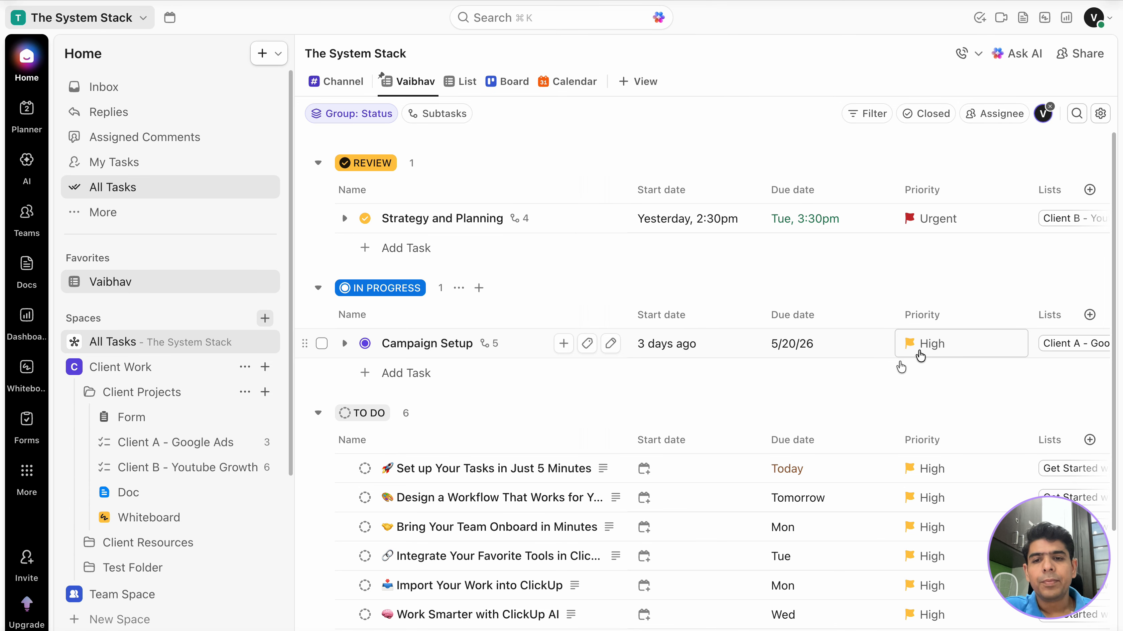
Step: Change the status of the first two To Do tasks to In Progress in bulk, and clear the selection
scroll(884, 464, down, 3)
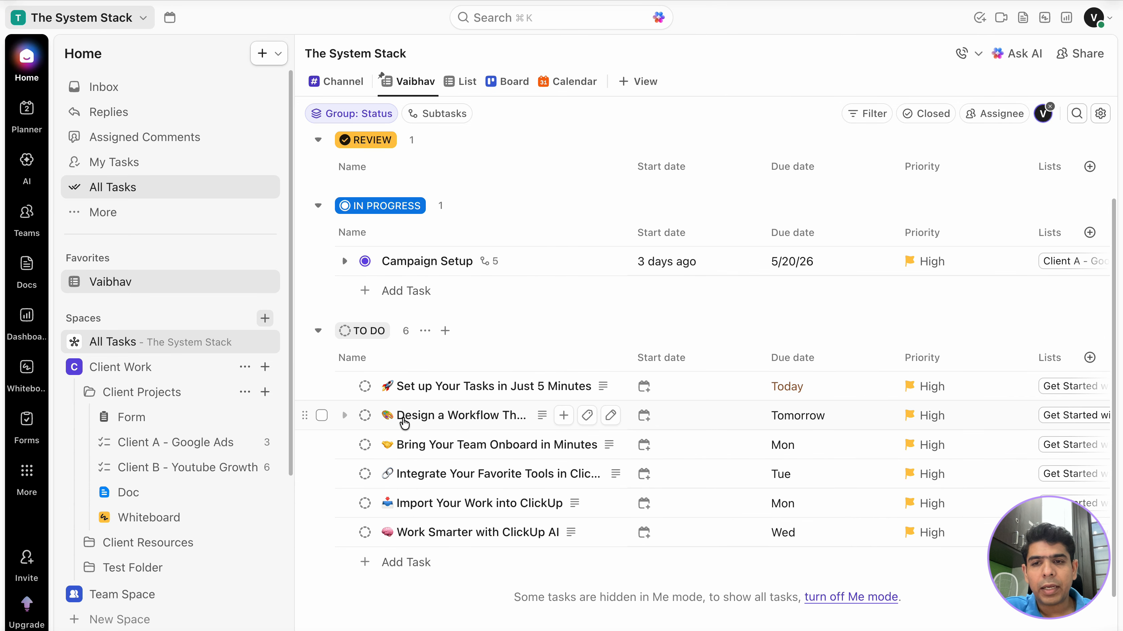
scroll(404, 423, up, 1)
click(323, 395)
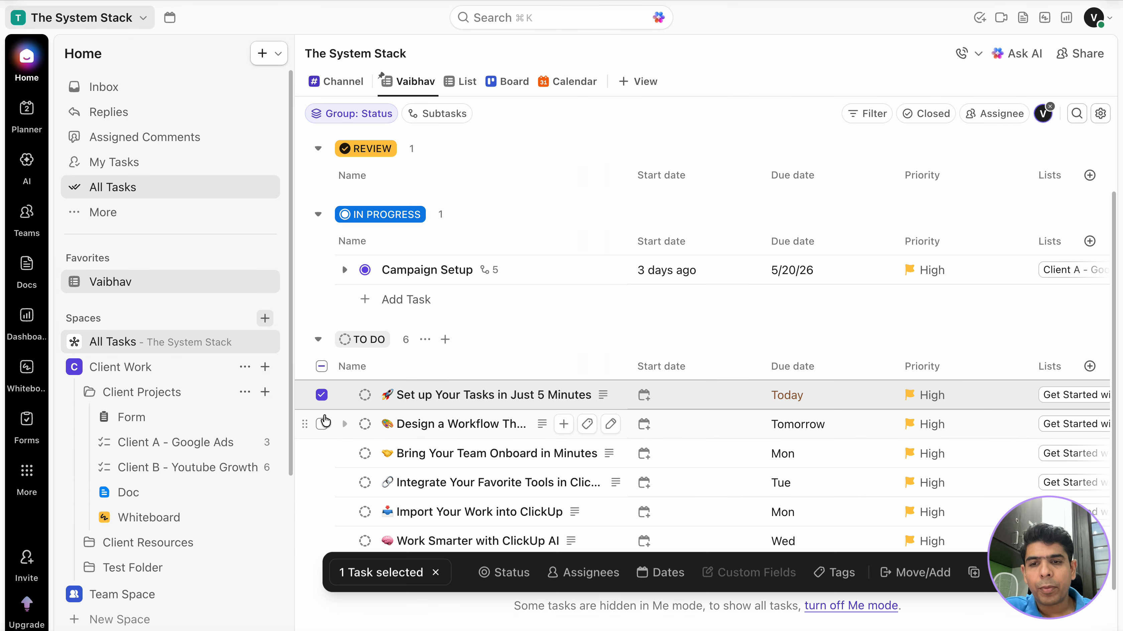
click(321, 423)
click(511, 583)
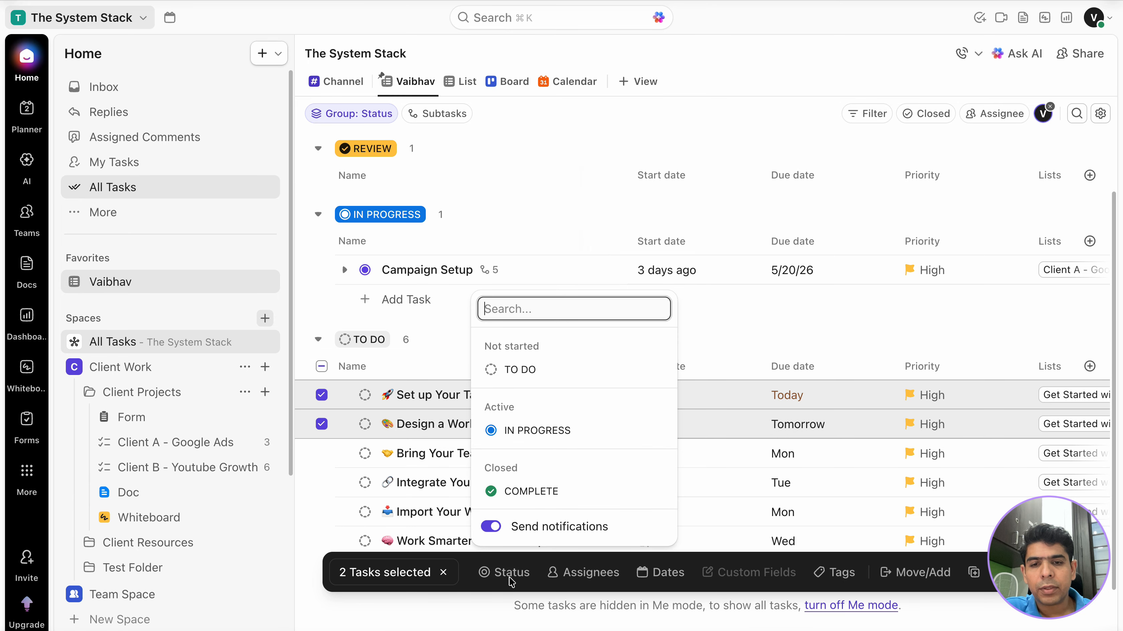
click(524, 441)
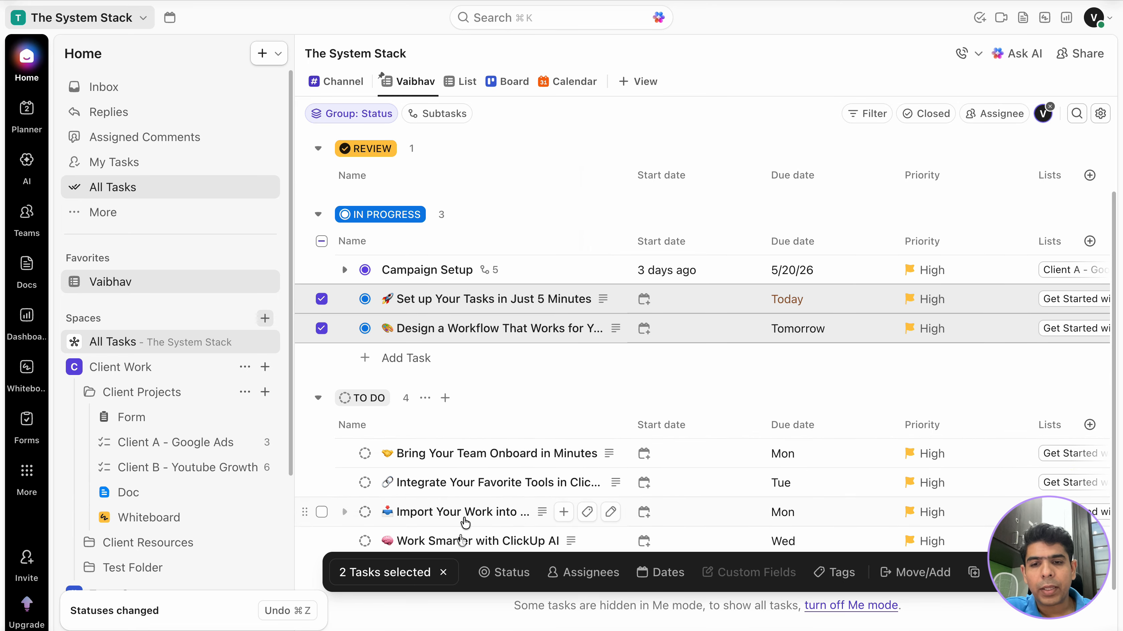
click(443, 572)
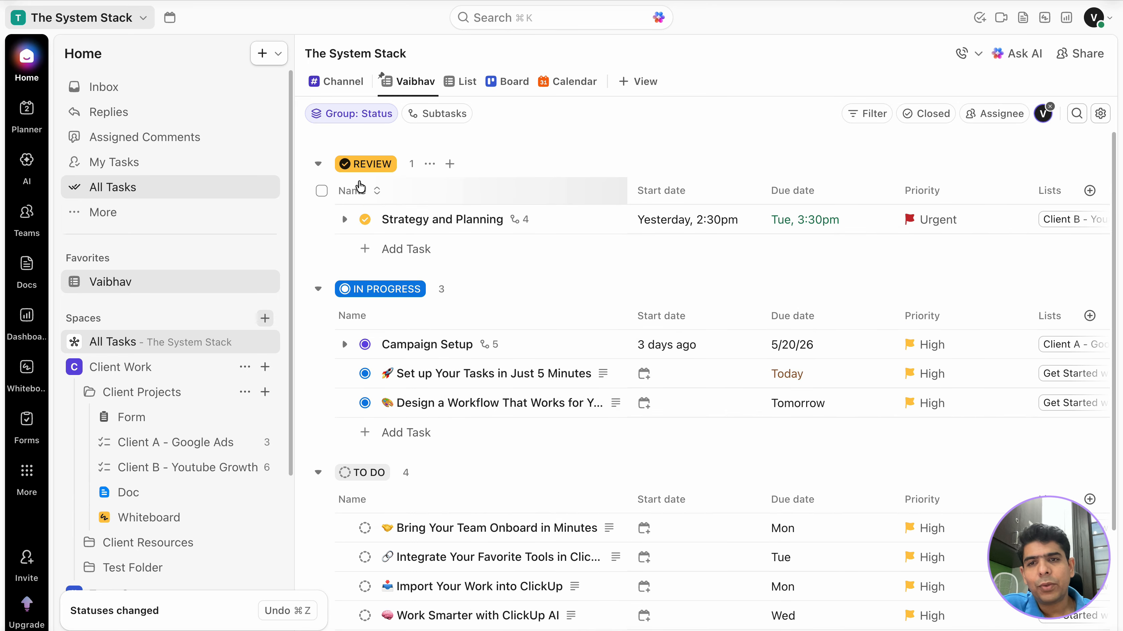
Step: Collapse the To Do status group in the personal view
scroll(431, 354, down, 2)
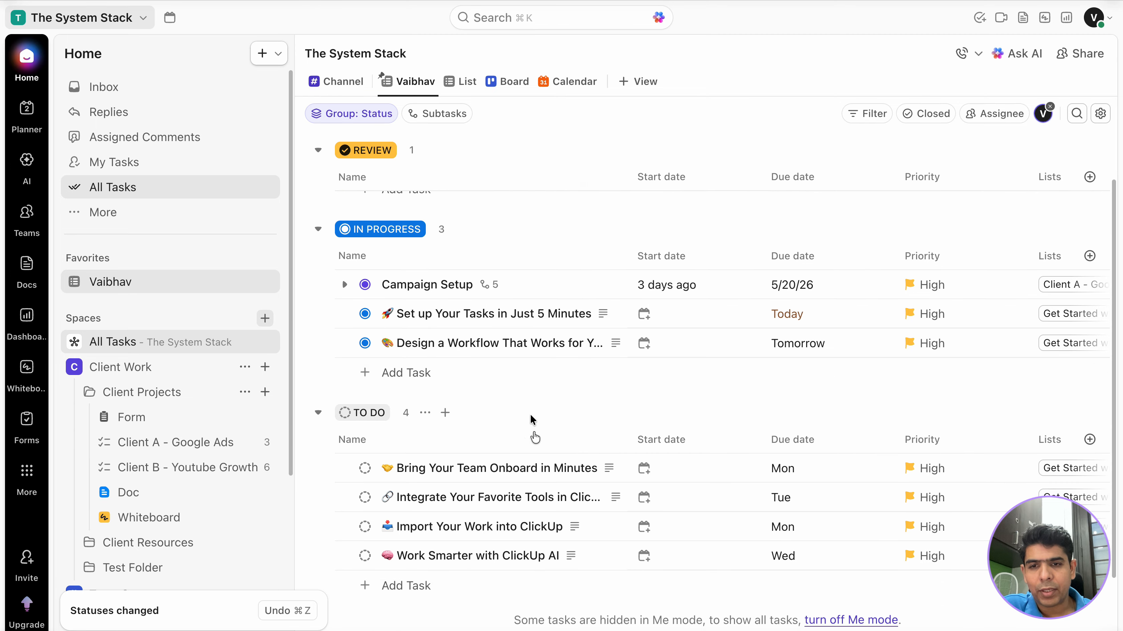
scroll(528, 419, down, 2)
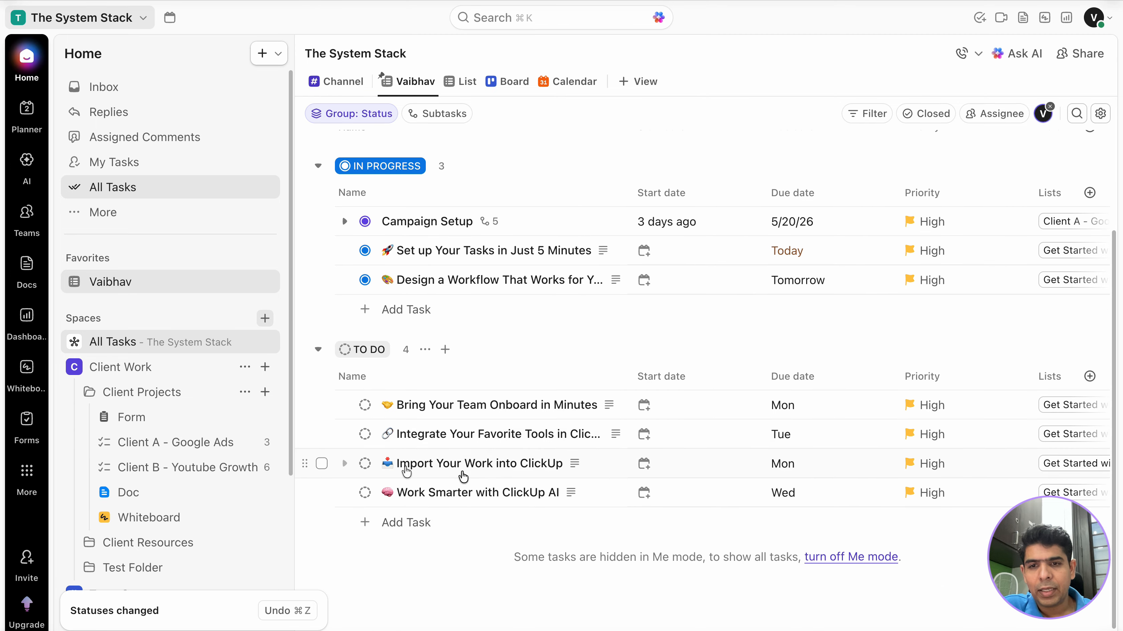
click(319, 350)
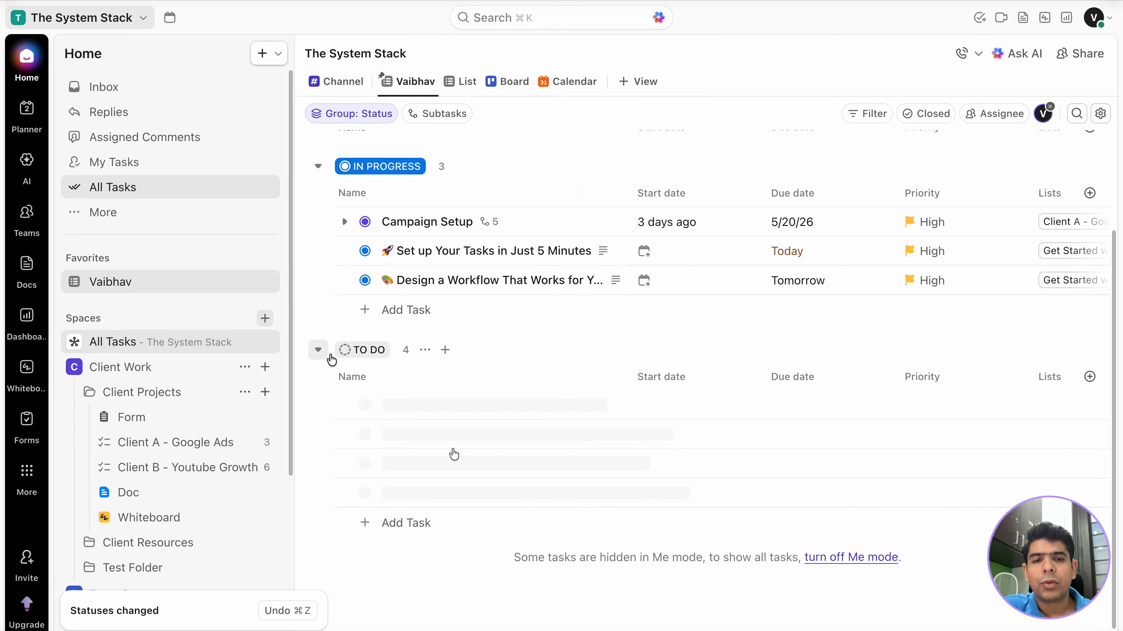
Step: Filter the personal view to tasks whose Due date is Today
click(869, 114)
click(863, 114)
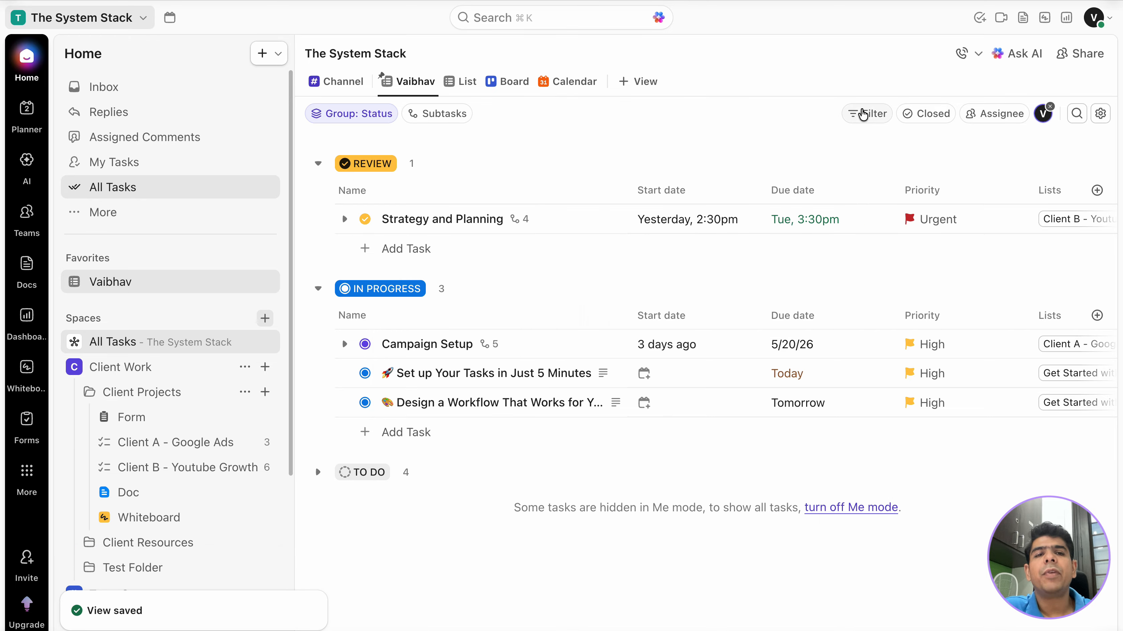
scroll(954, 371, right, 2)
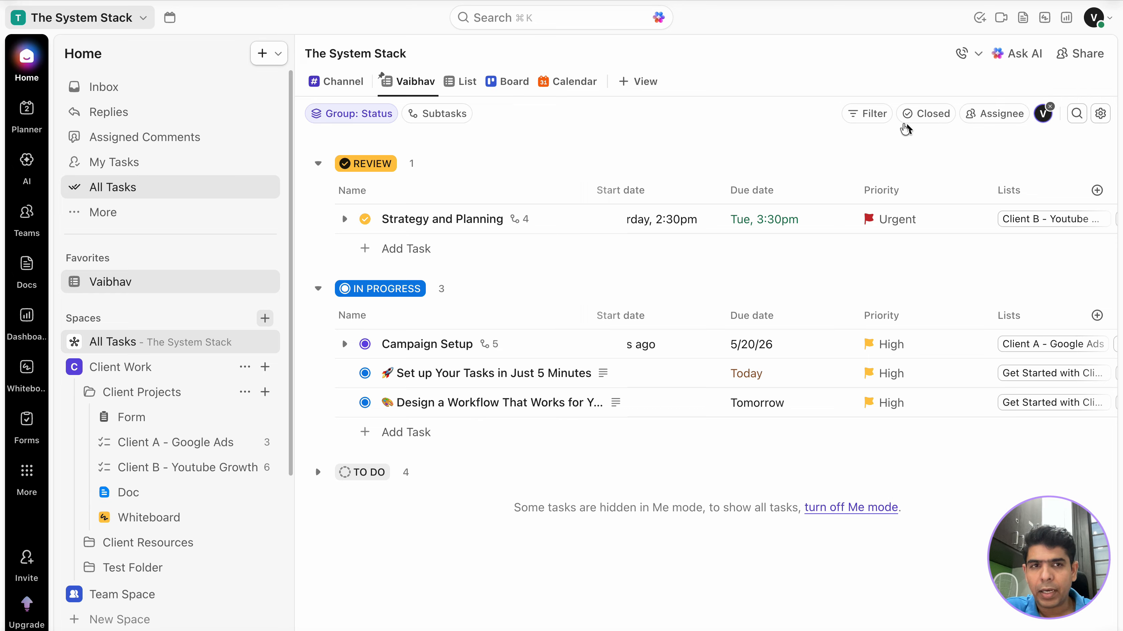
click(868, 117)
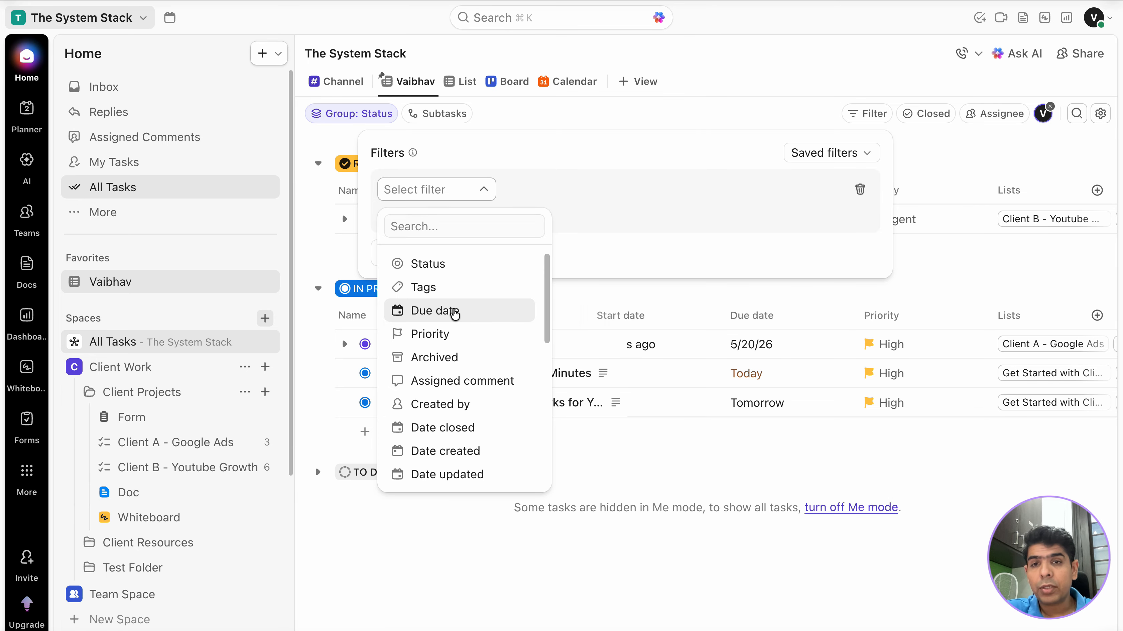
click(455, 311)
click(727, 190)
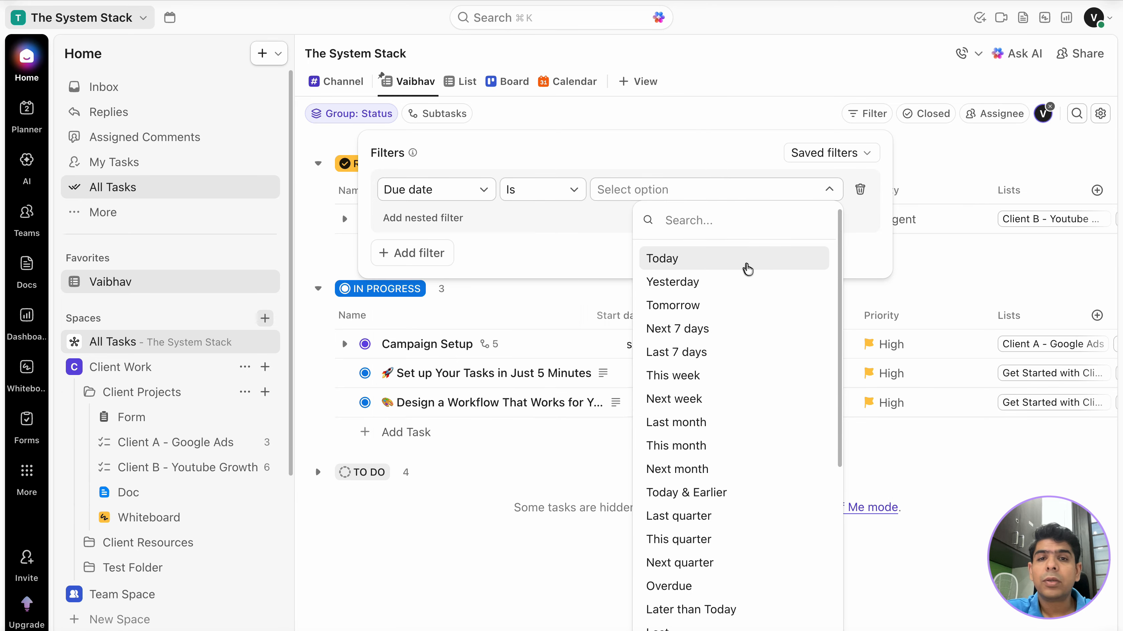
click(748, 266)
click(798, 449)
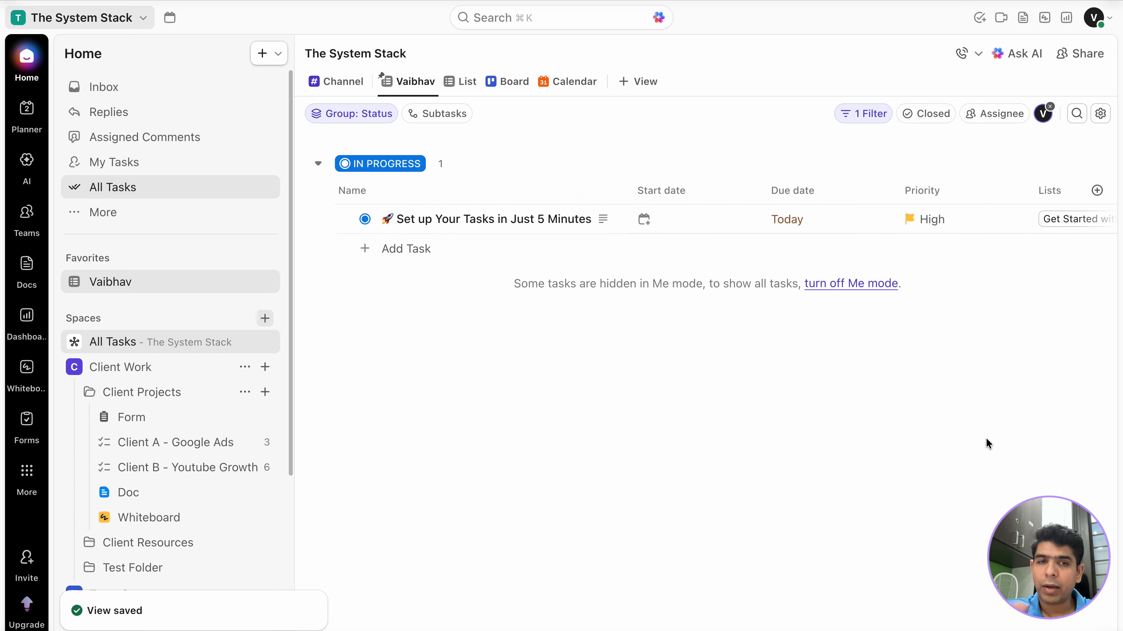
Step: Reopen the view's due date filter and examine all the fields available for filtering, down to Task Description
click(861, 113)
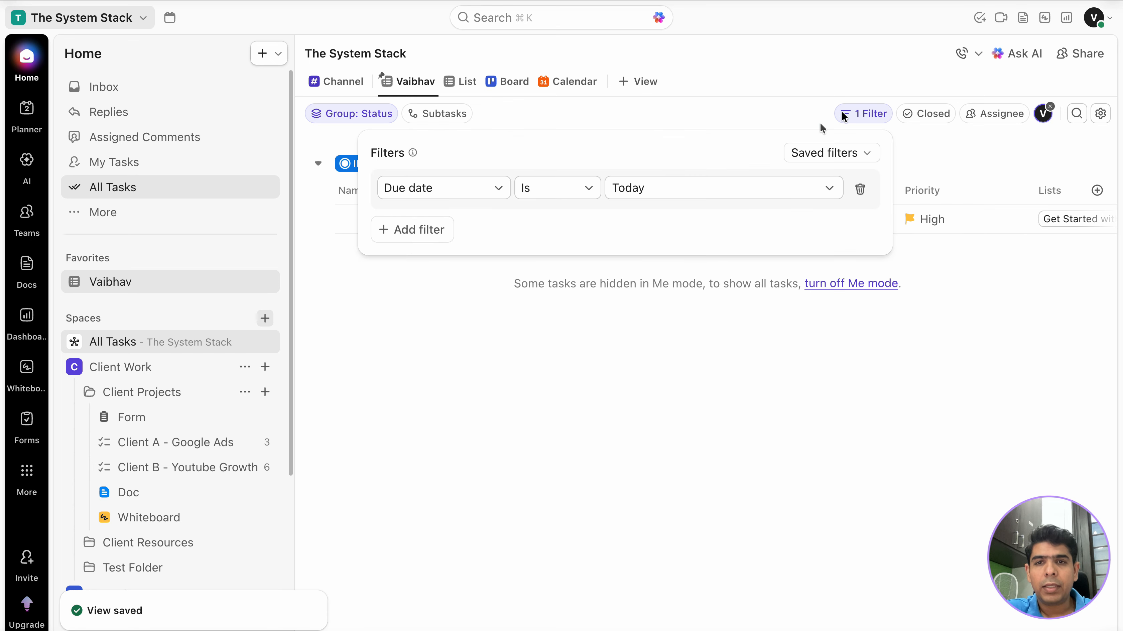
click(461, 190)
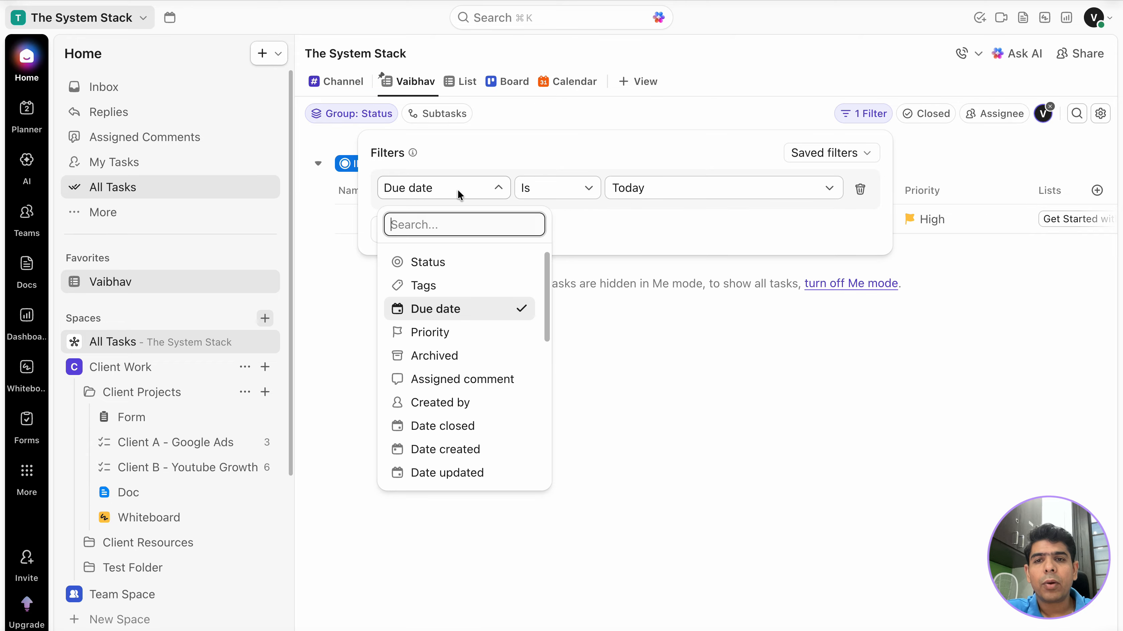
click(516, 194)
click(453, 188)
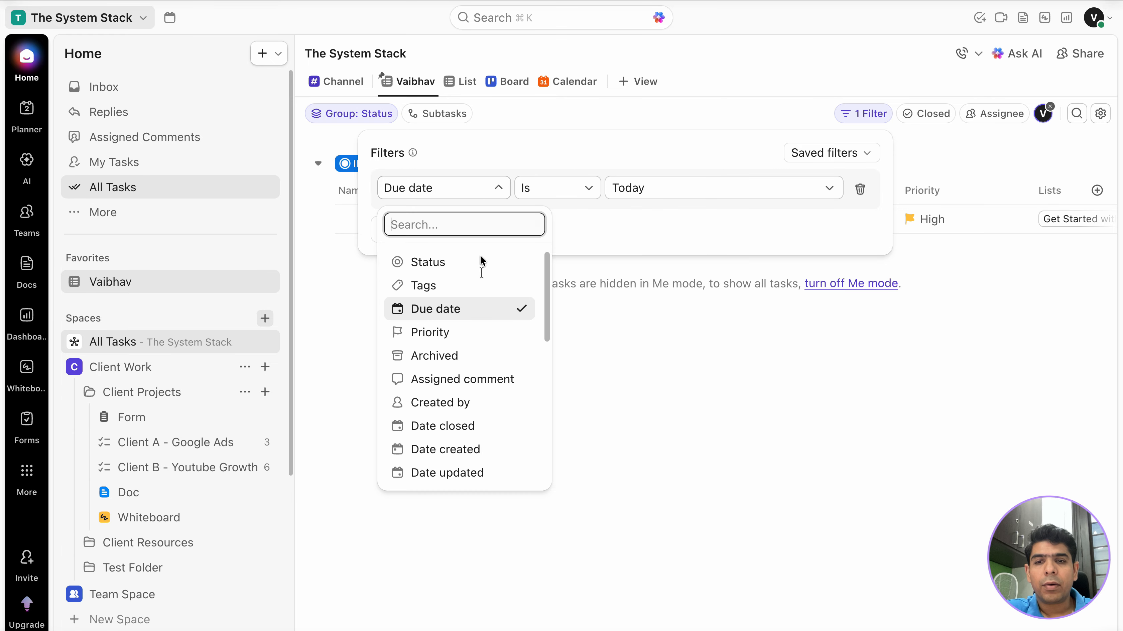
scroll(473, 324, down, 1)
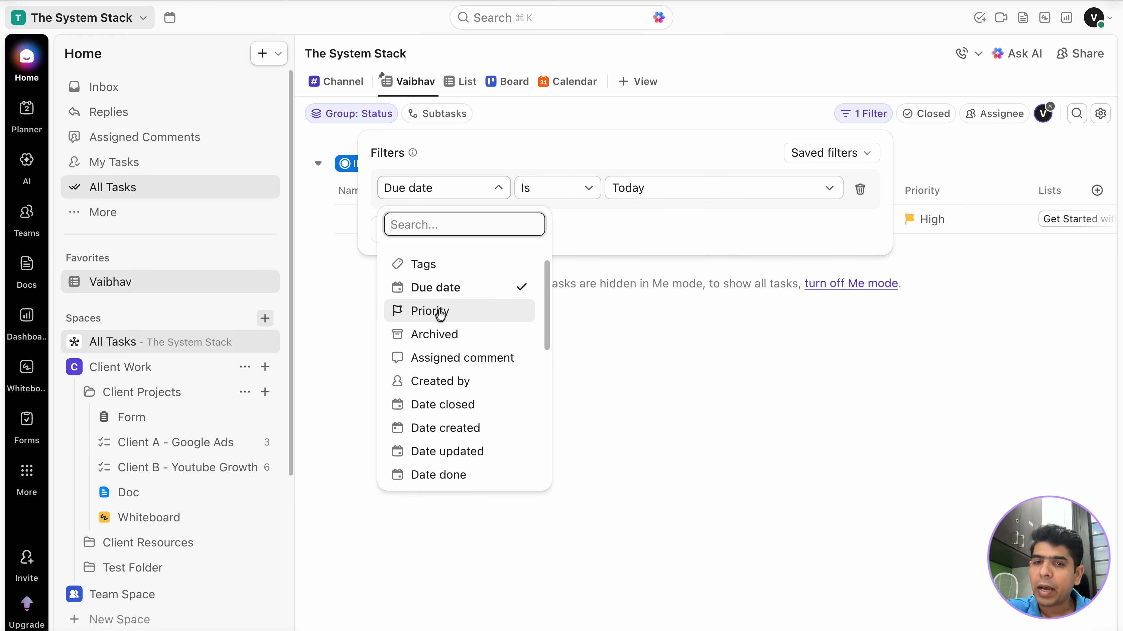
scroll(449, 314, down, 6)
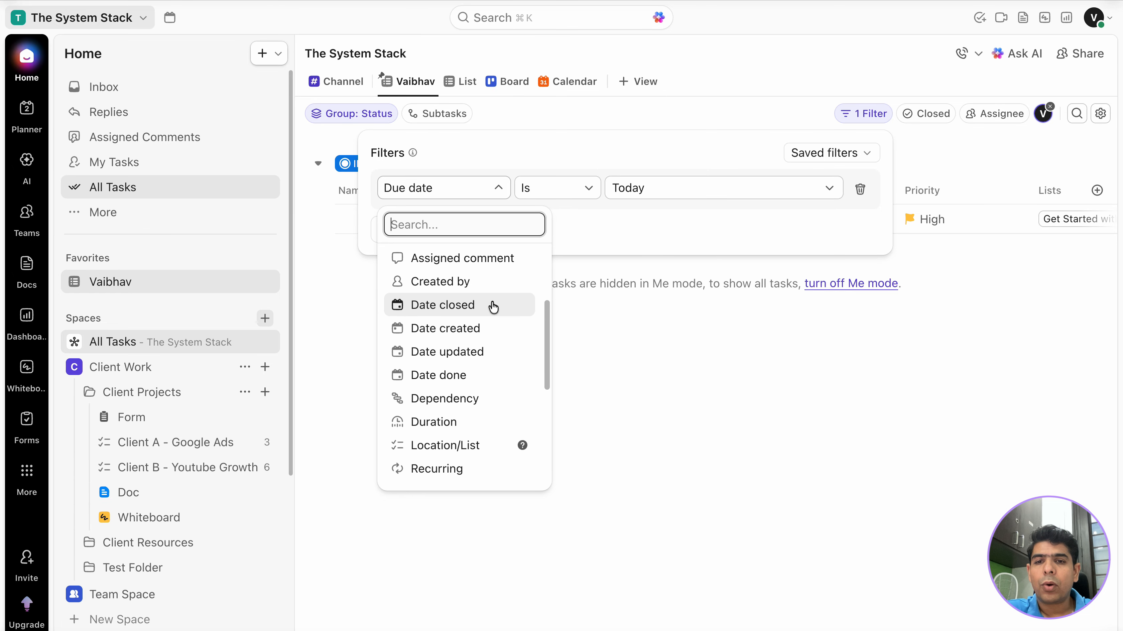
scroll(492, 308, down, 4)
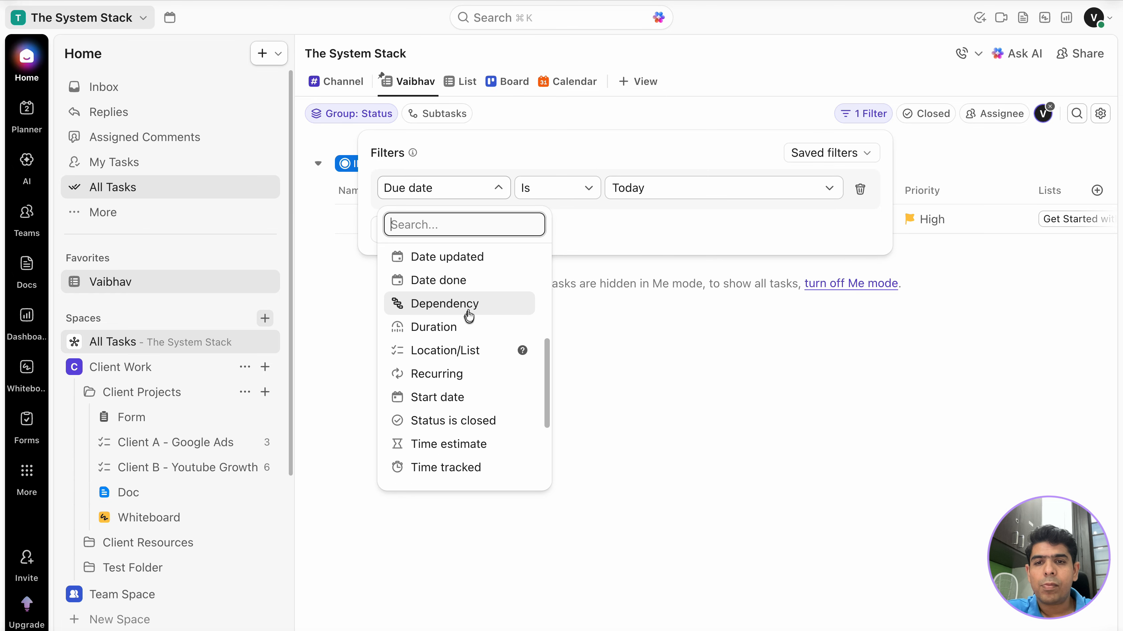
scroll(470, 314, down, 1)
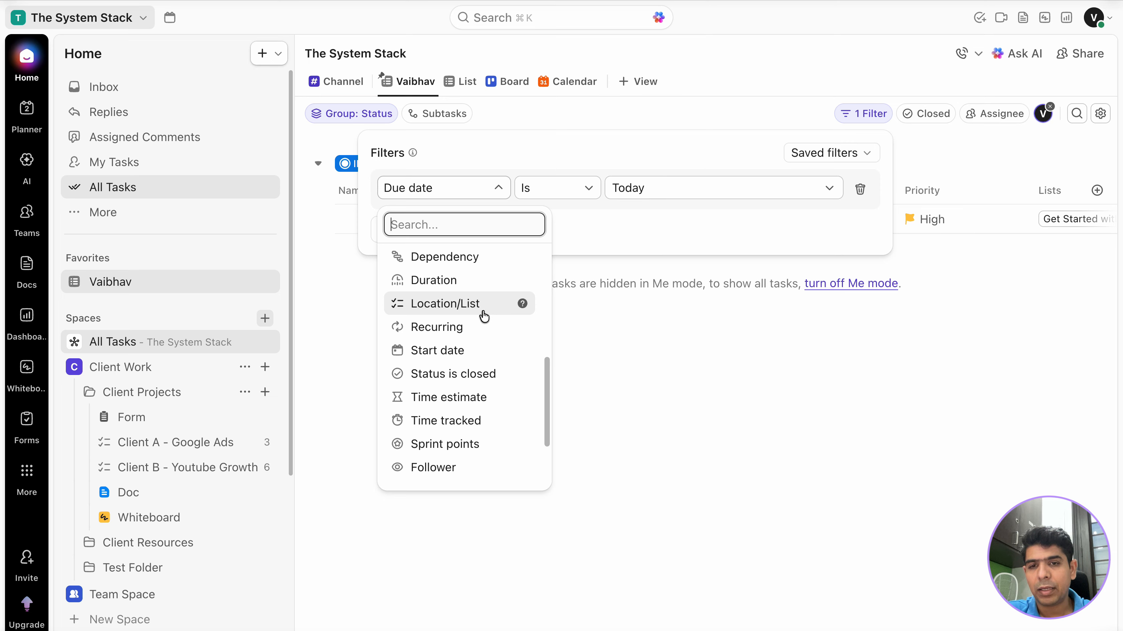
scroll(481, 315, down, 4)
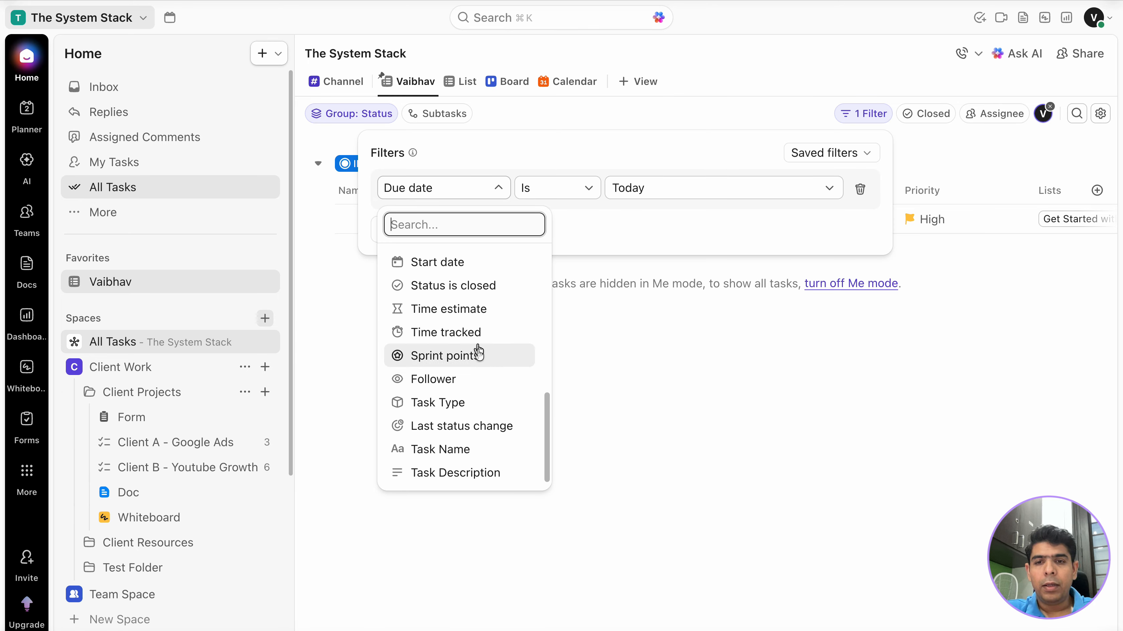
Step: Keep Due date as the filter field and change the filter's value to This week
scroll(477, 358, up, 5)
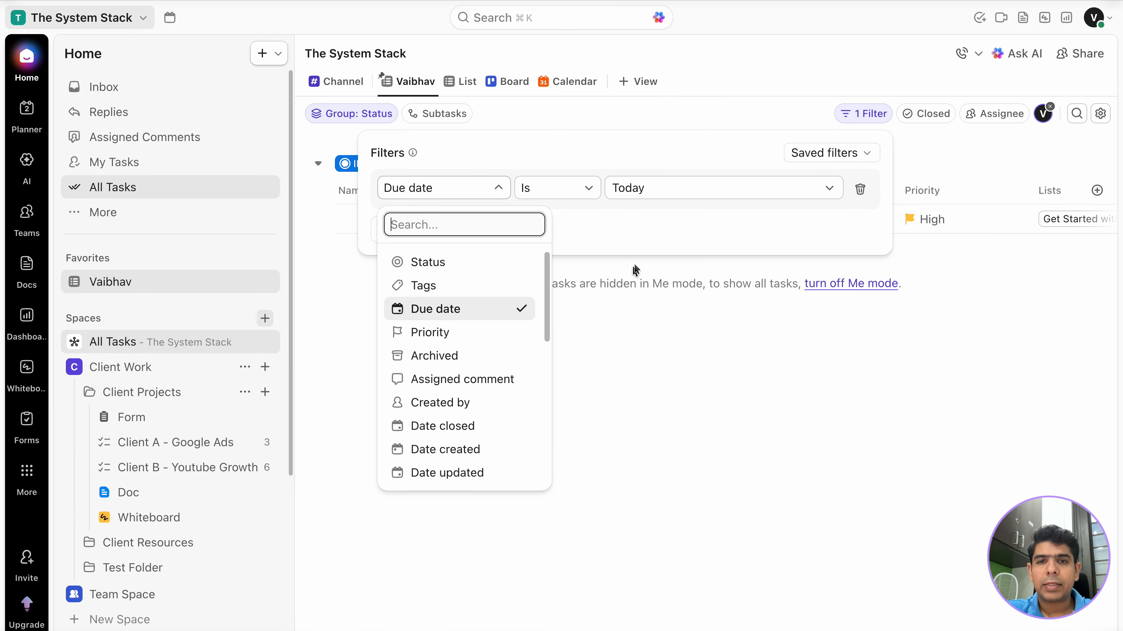
click(653, 225)
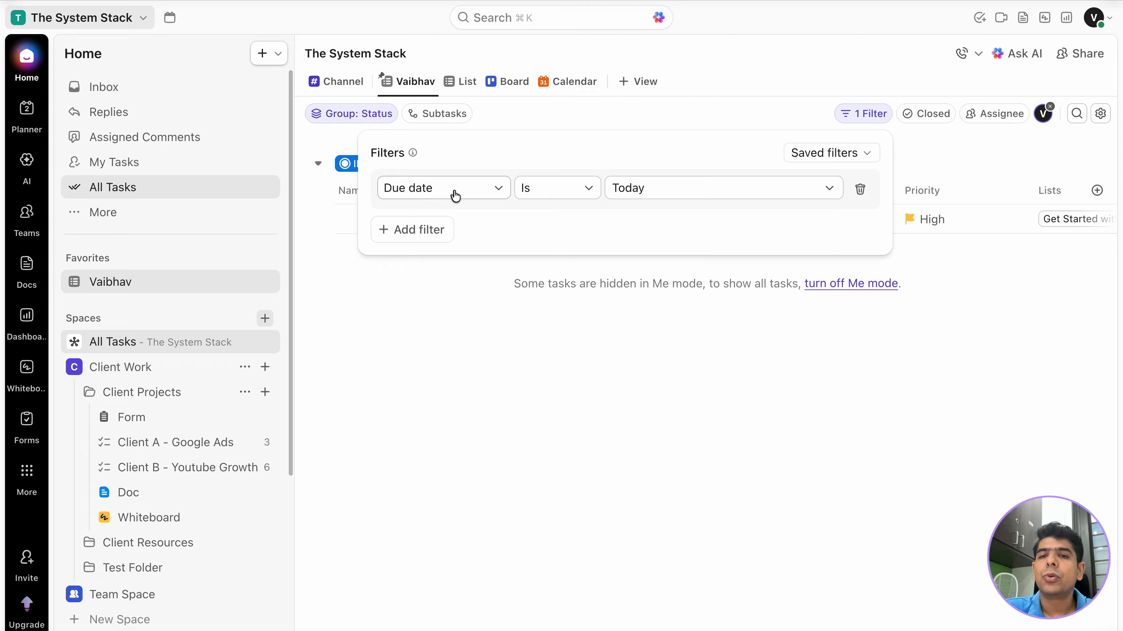
click(649, 194)
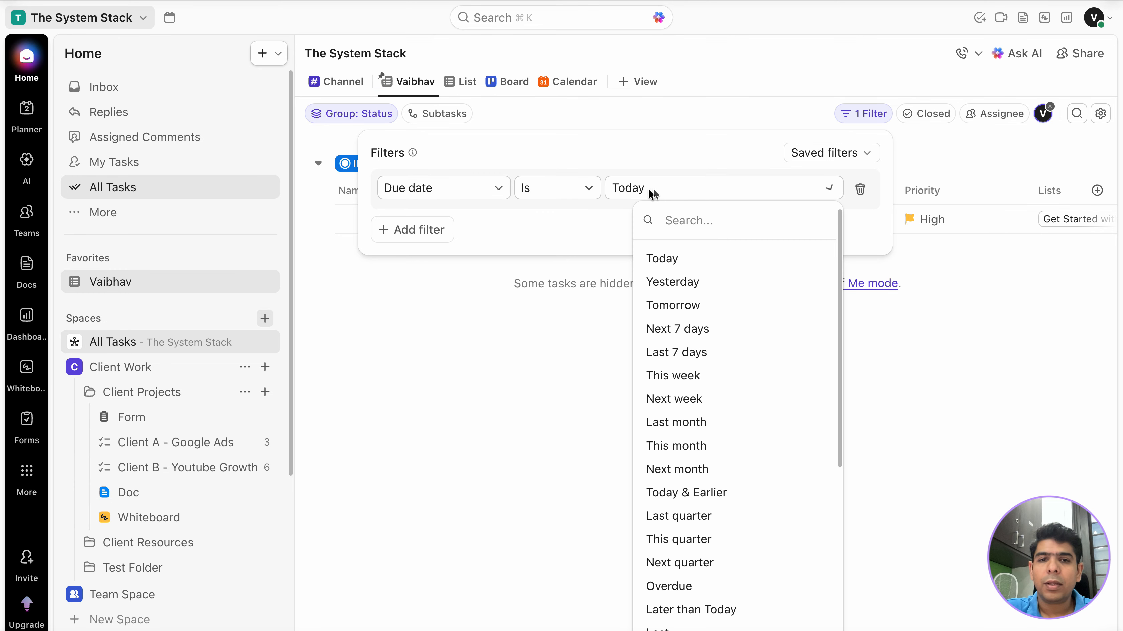
scroll(720, 321, down, 1)
scroll(725, 478, down, 2)
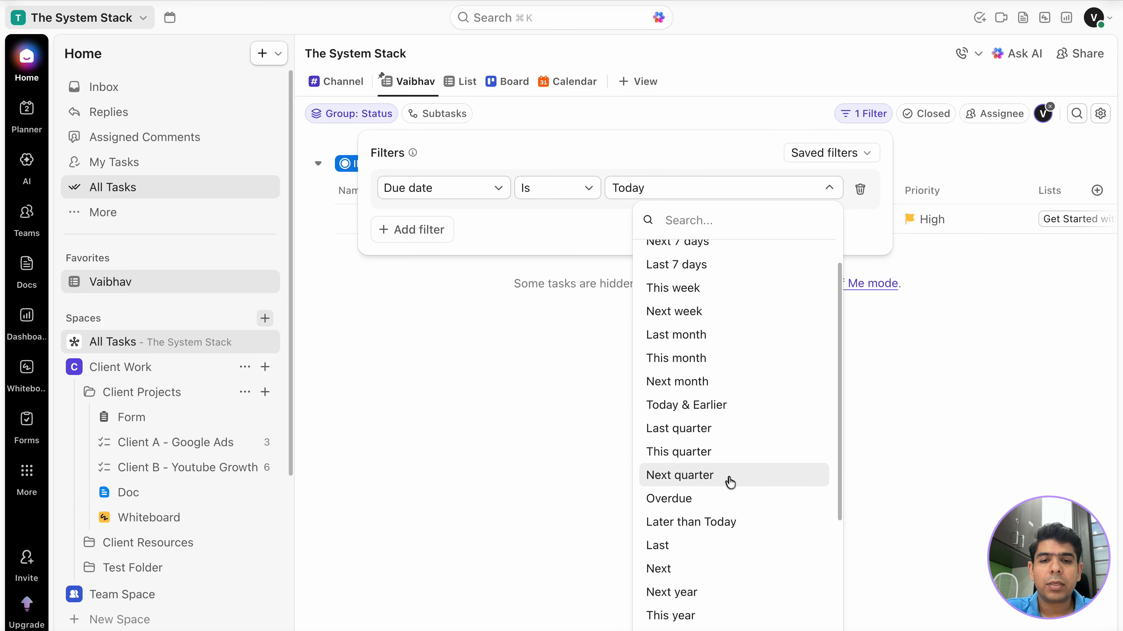
scroll(711, 372, up, 3)
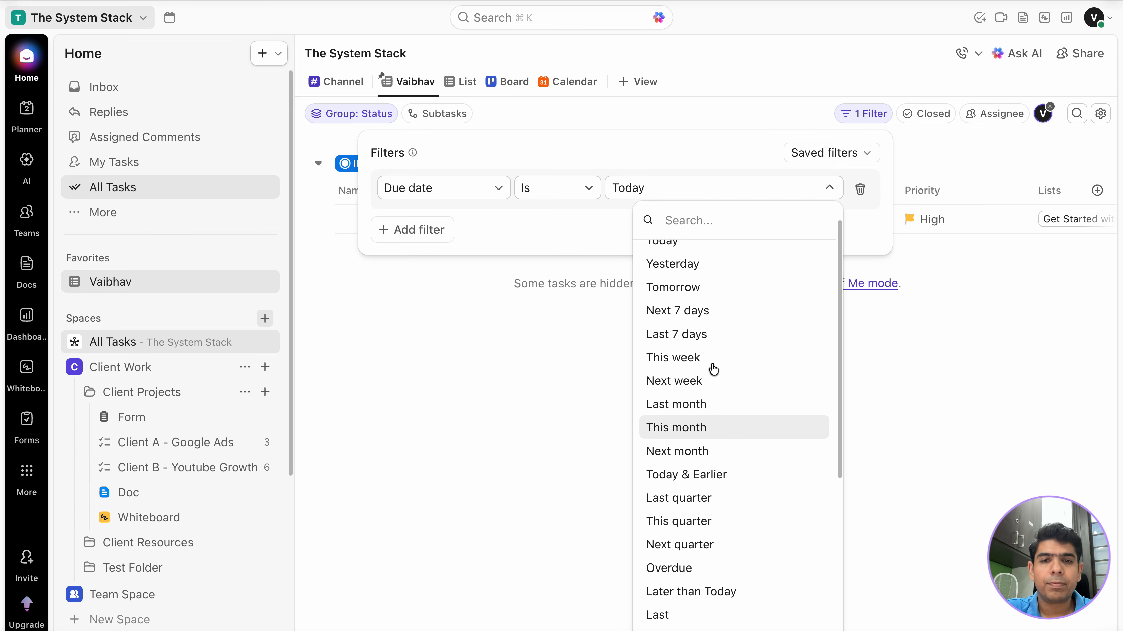
click(700, 376)
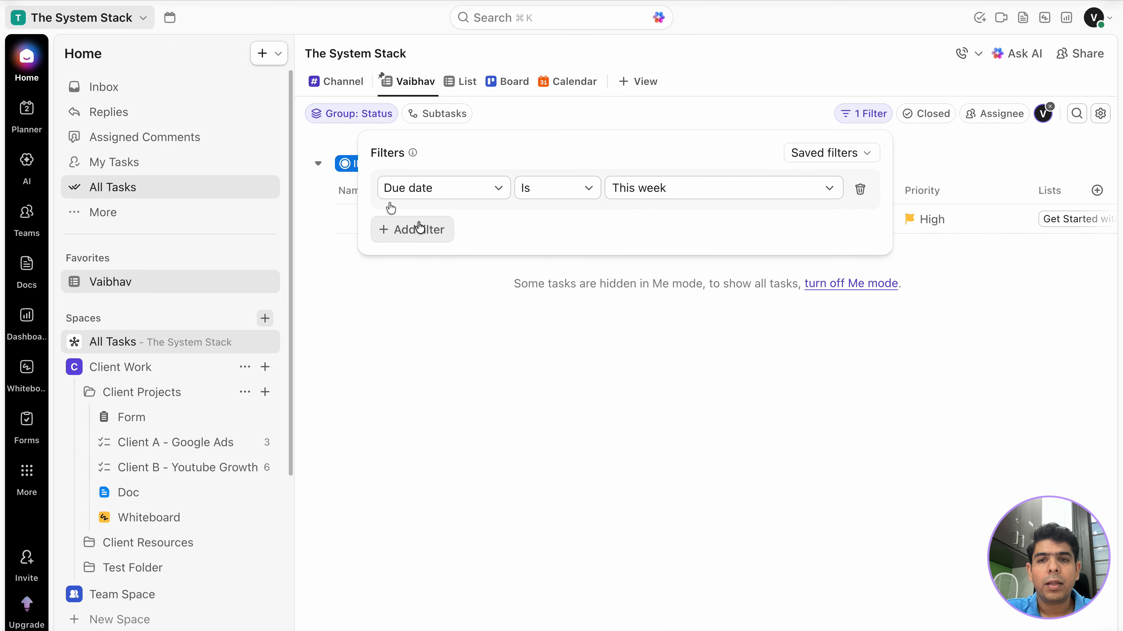
Step: Try the Is not and Is not set conditions on the due date filter, and return the condition to Is
click(571, 189)
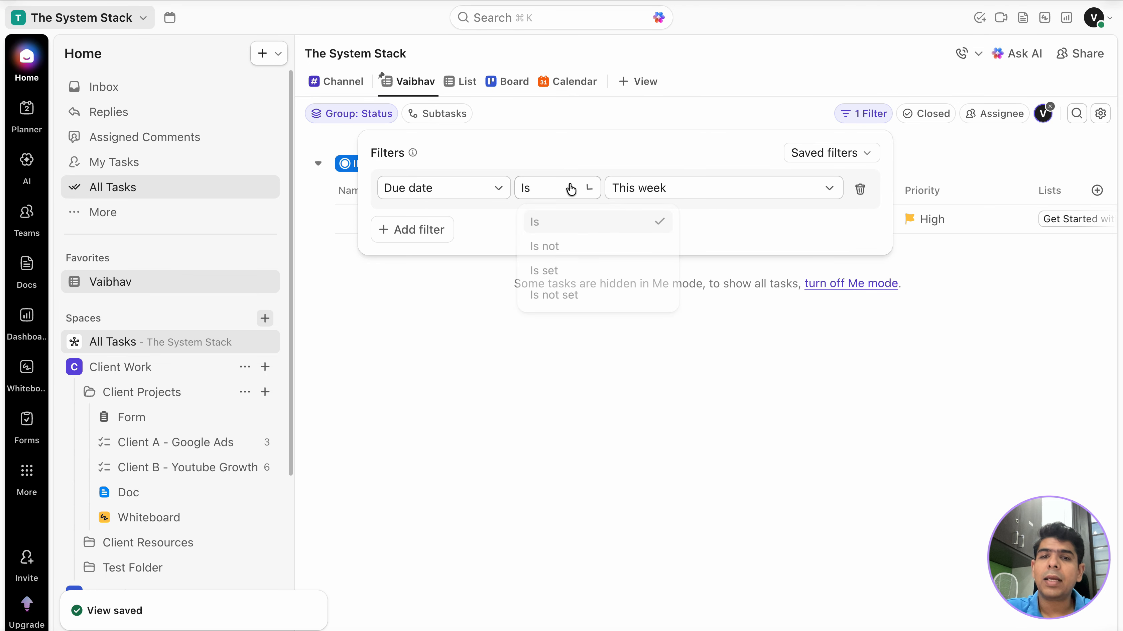
click(552, 250)
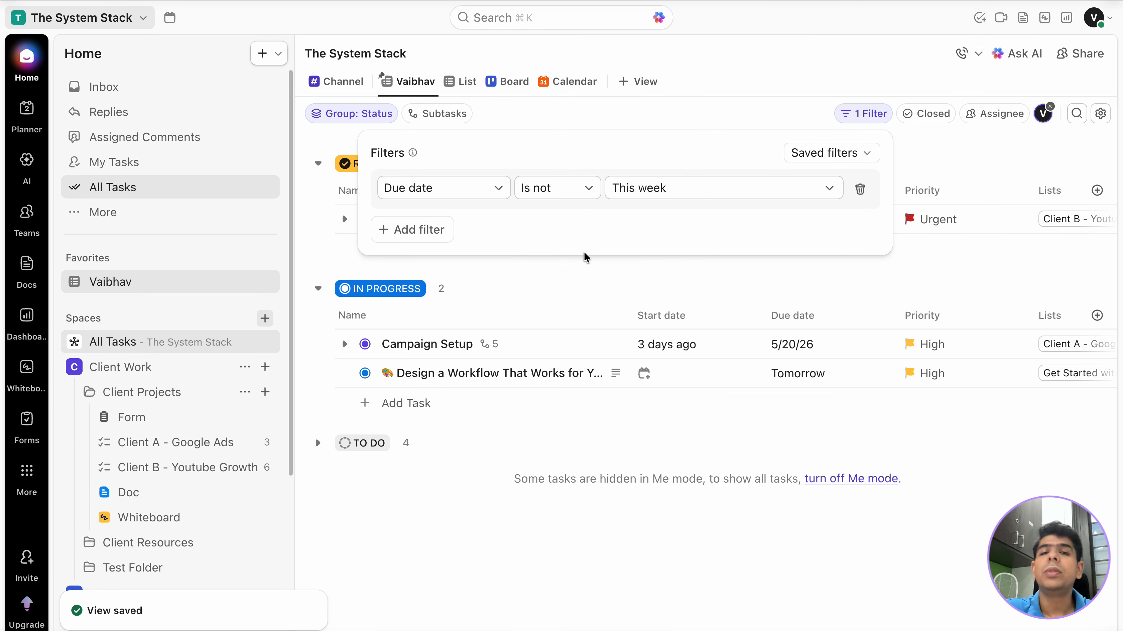
click(565, 197)
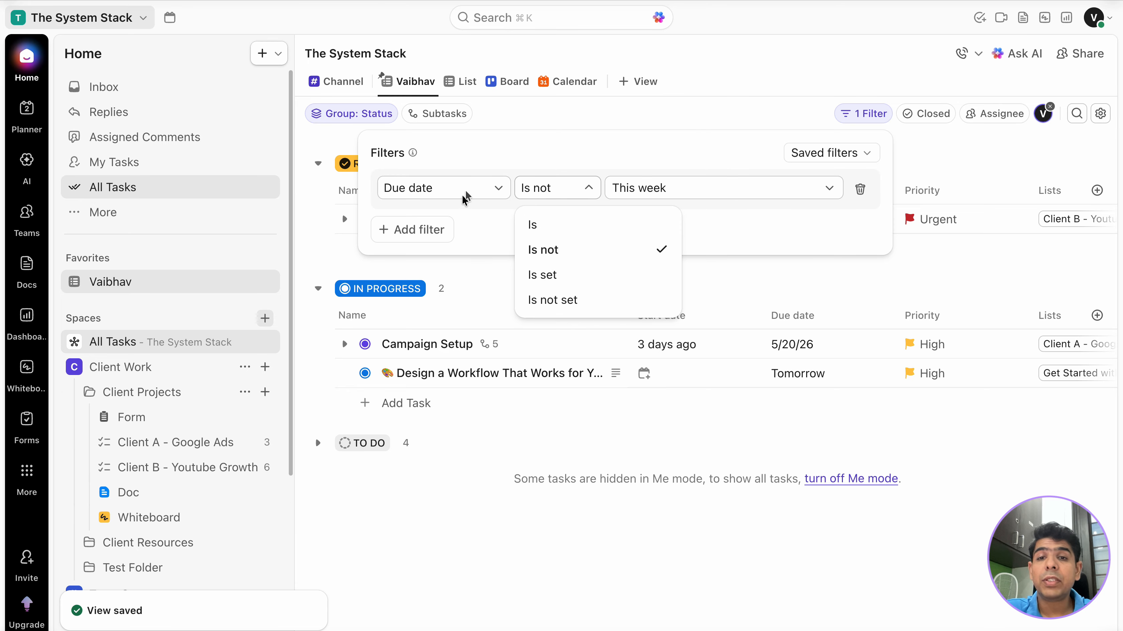
click(573, 300)
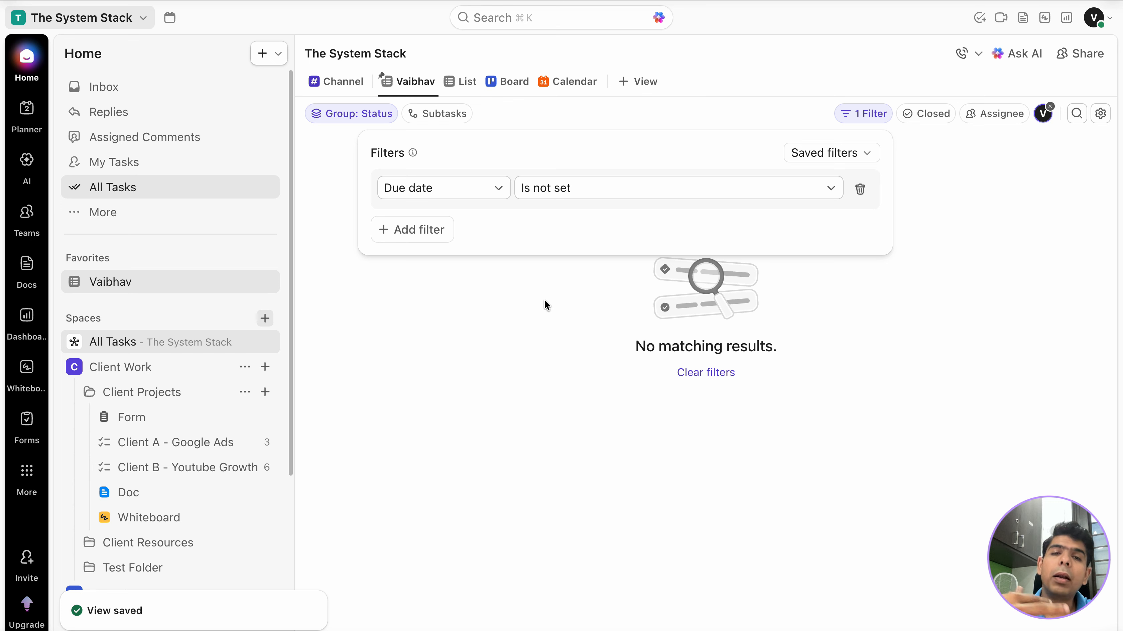
click(482, 188)
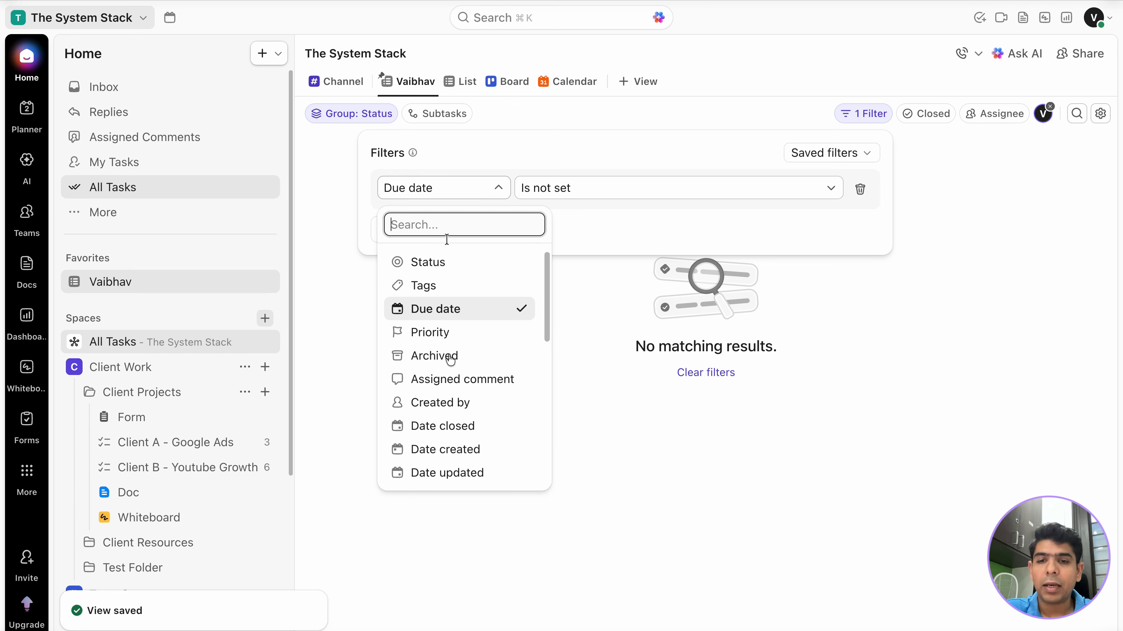
click(625, 188)
click(624, 189)
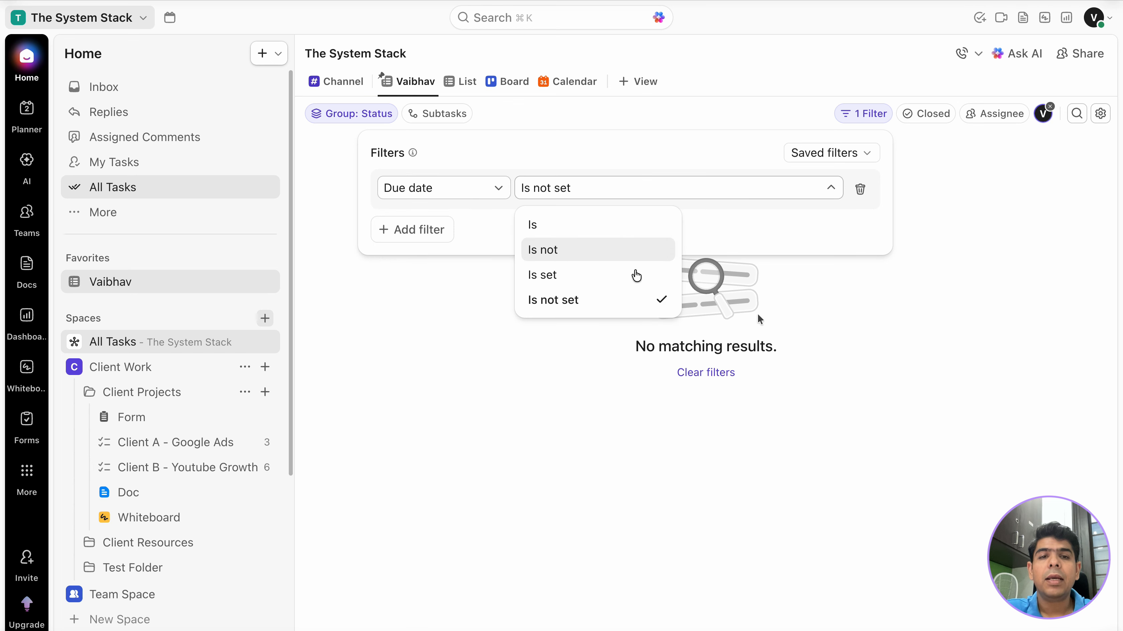
click(812, 311)
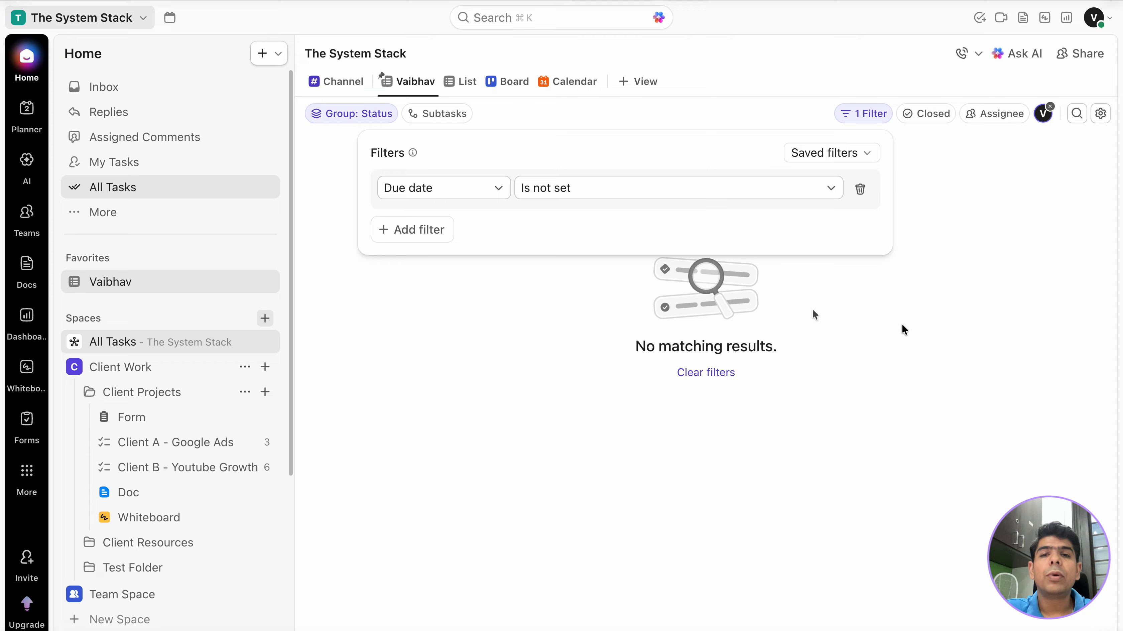
click(665, 203)
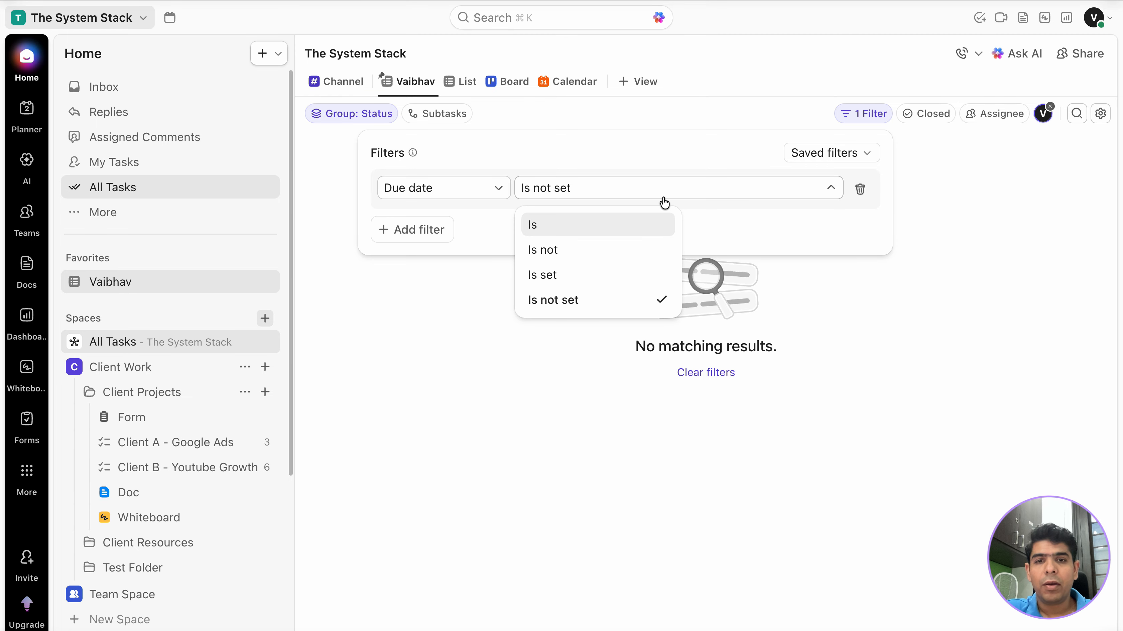
click(464, 191)
click(597, 191)
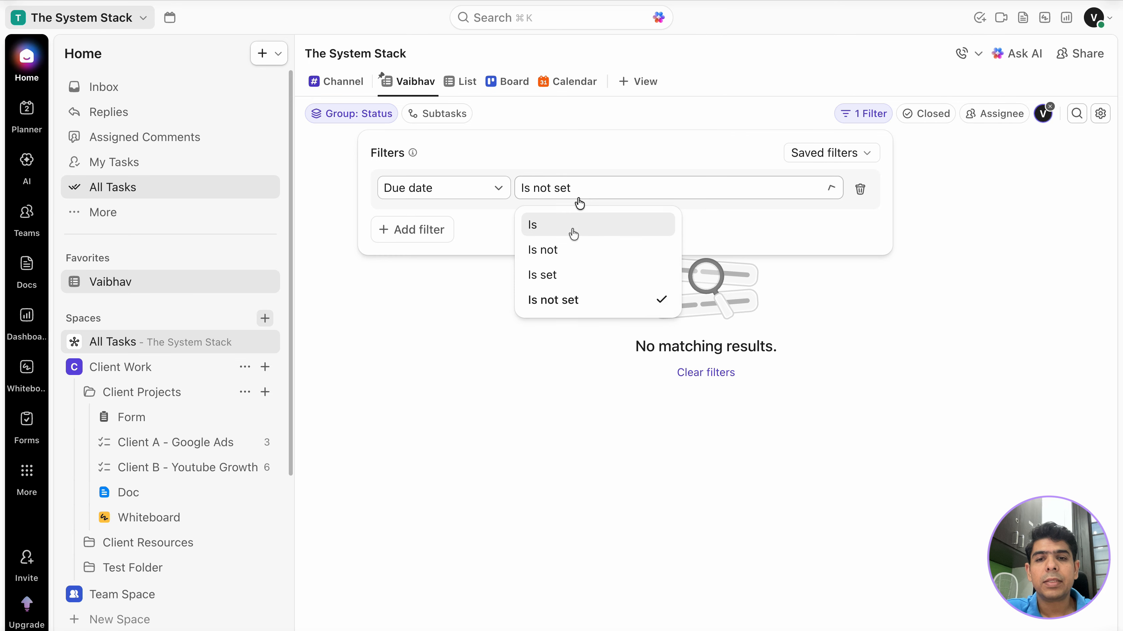
click(581, 226)
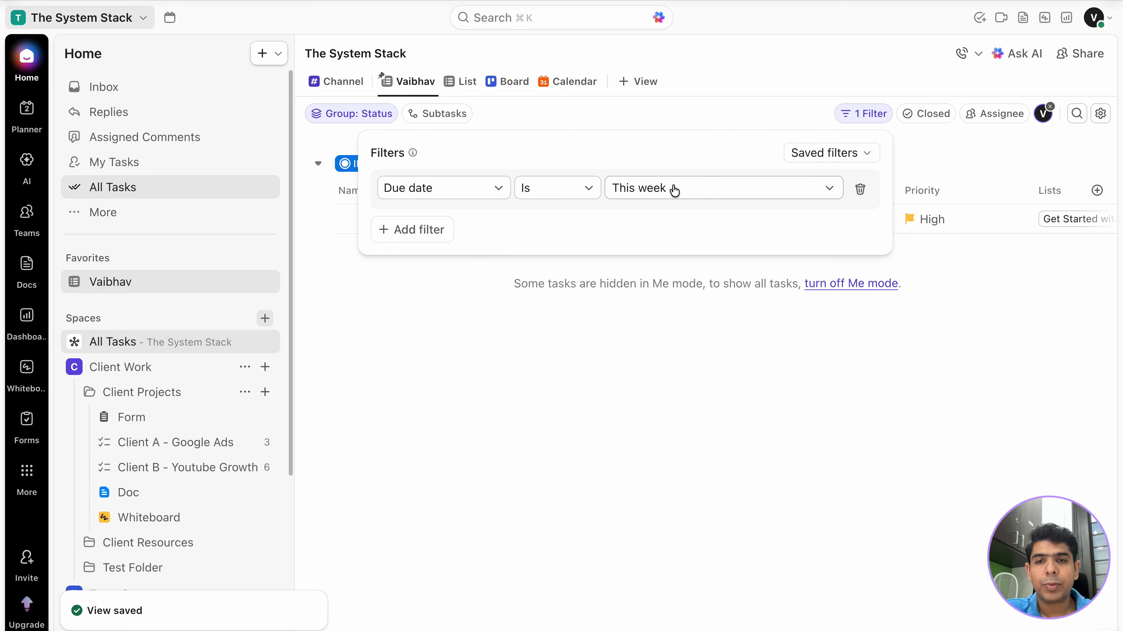
Step: Add a second filter, joined with AND, limiting the personal view to tasks whose Priority is Urgent, and close the filters
click(444, 234)
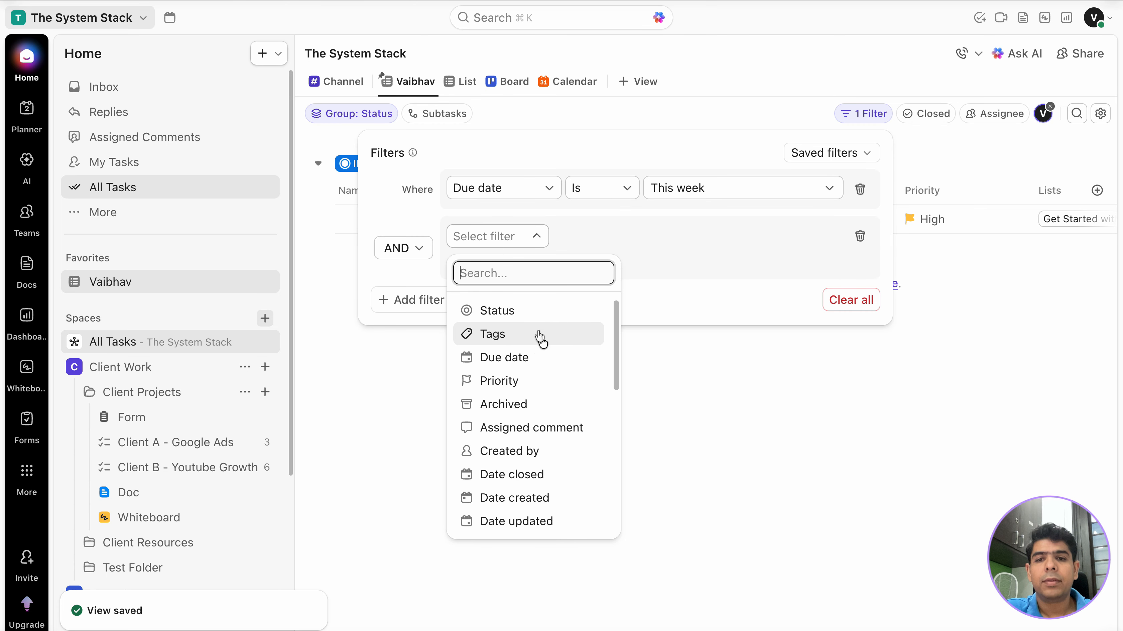
scroll(540, 335, down, 5)
scroll(542, 335, up, 5)
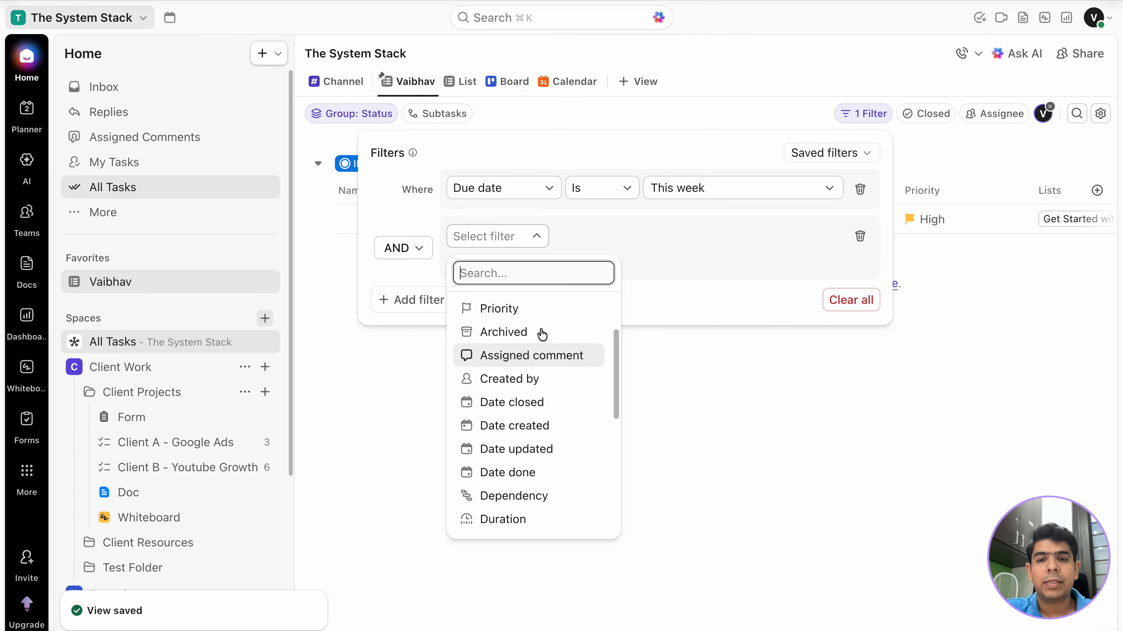
click(514, 380)
click(661, 235)
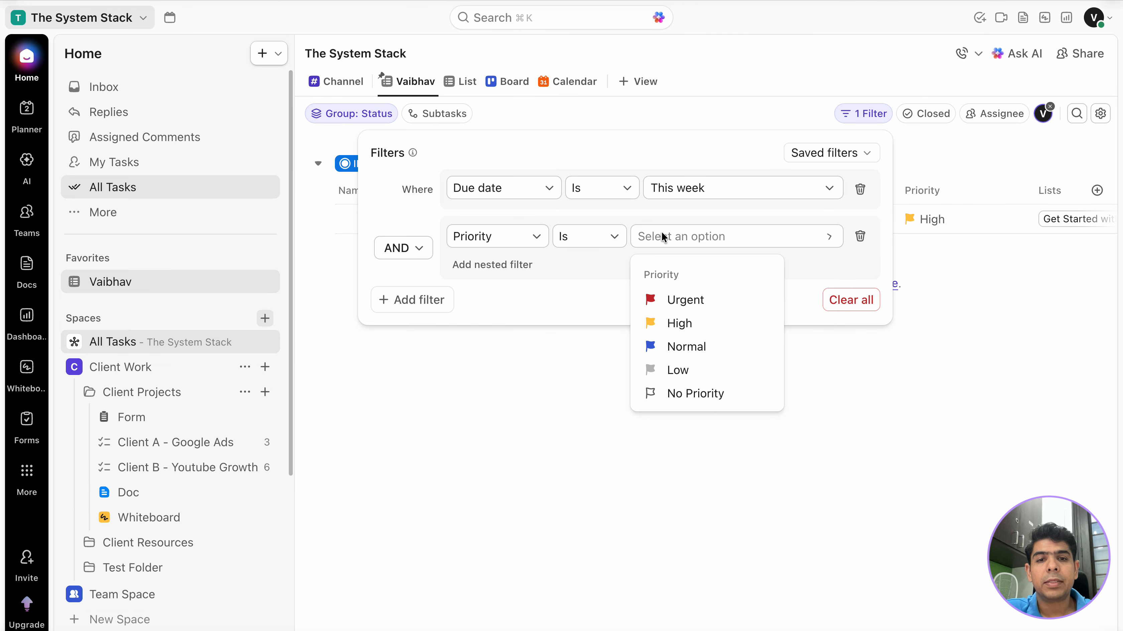
click(705, 301)
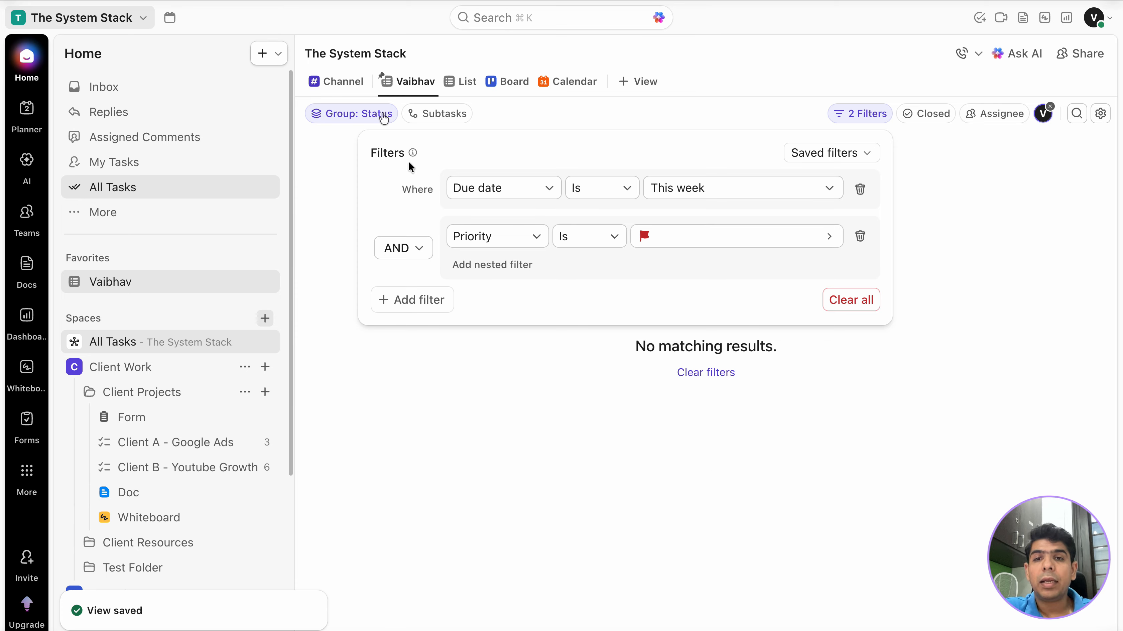
click(406, 77)
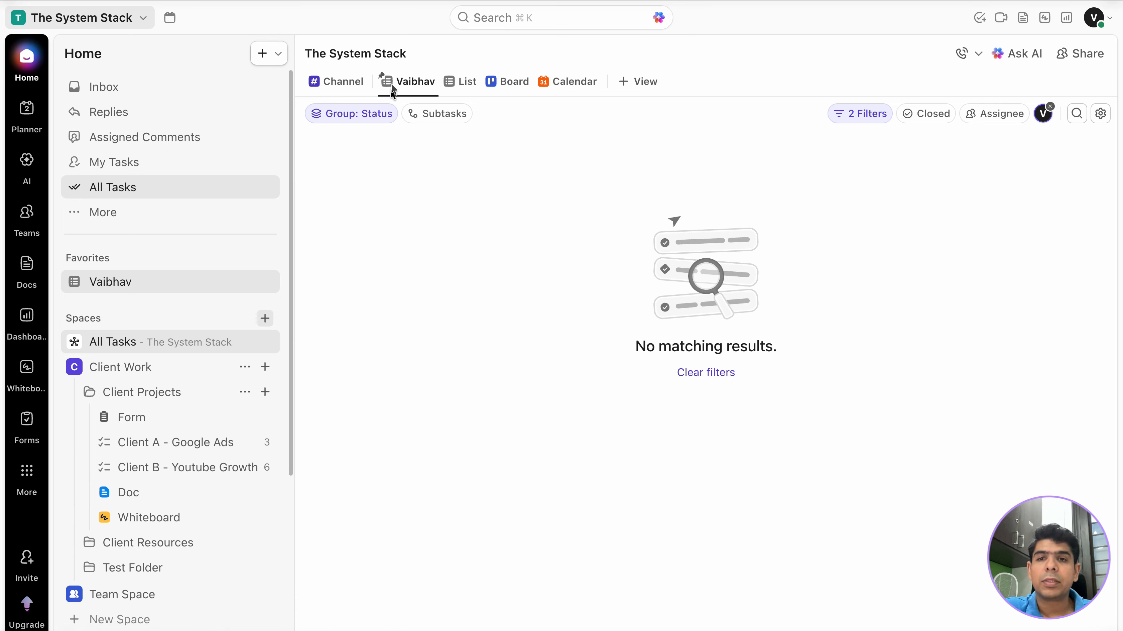
Step: Duplicate the filtered personal view as a List view
click(412, 86)
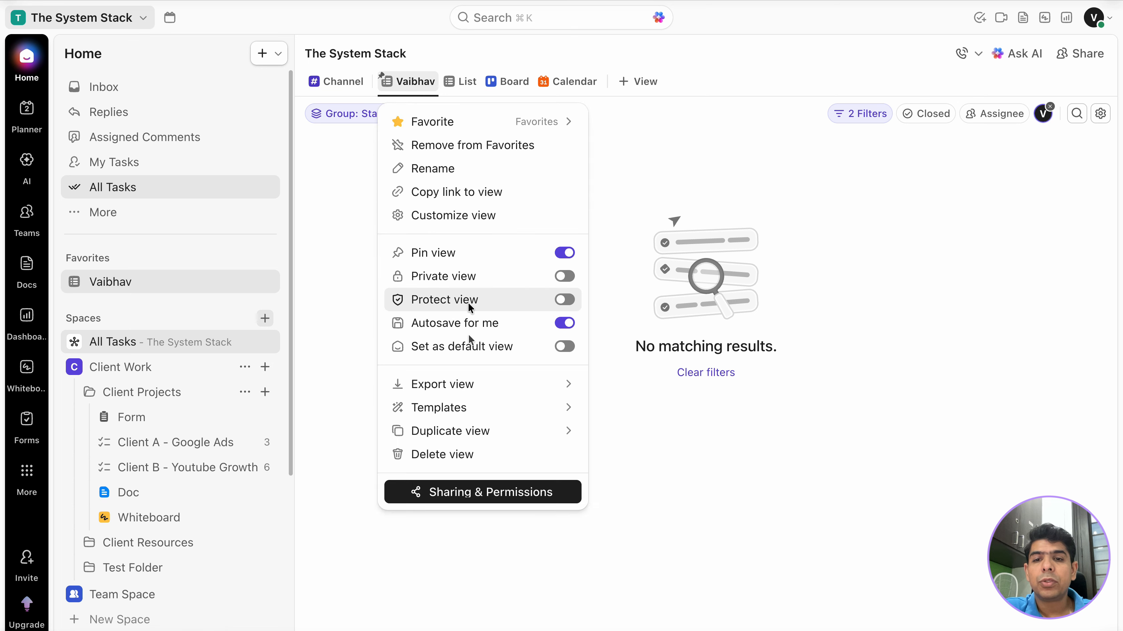
mouse_move(463, 415)
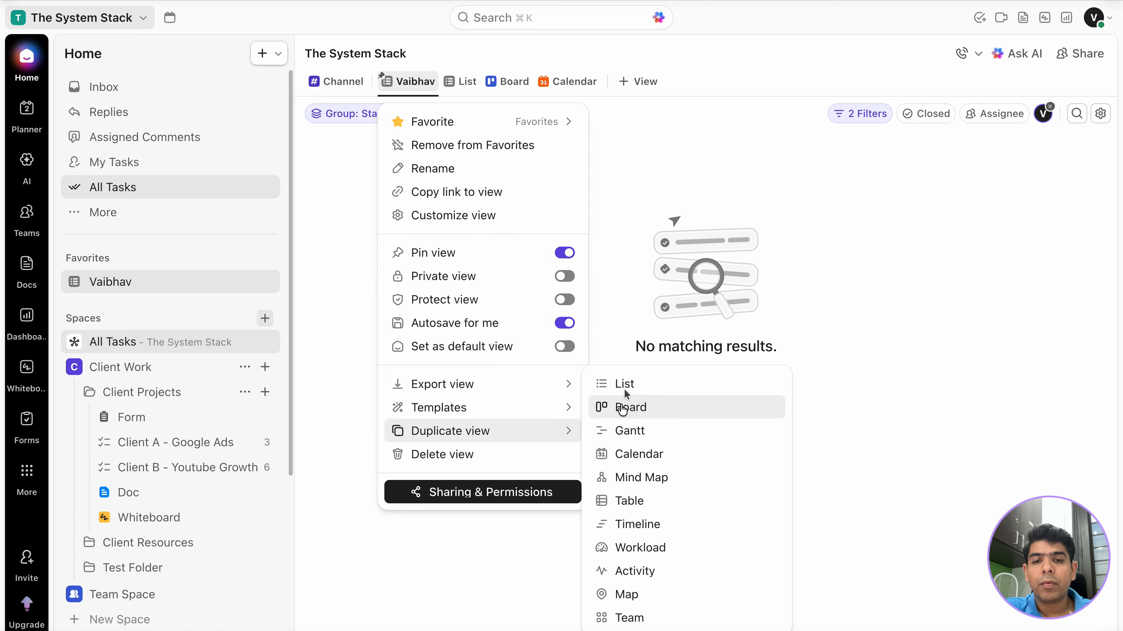
click(625, 382)
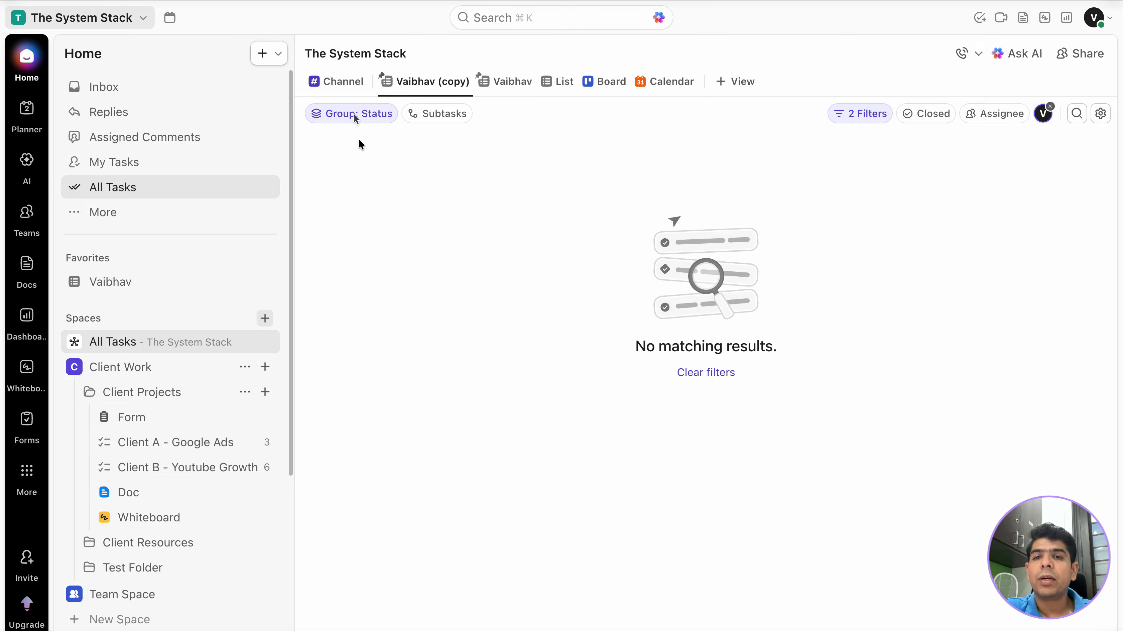
Step: Add the duplicated view to Favorites, and open the original personal view from Favorites
click(430, 82)
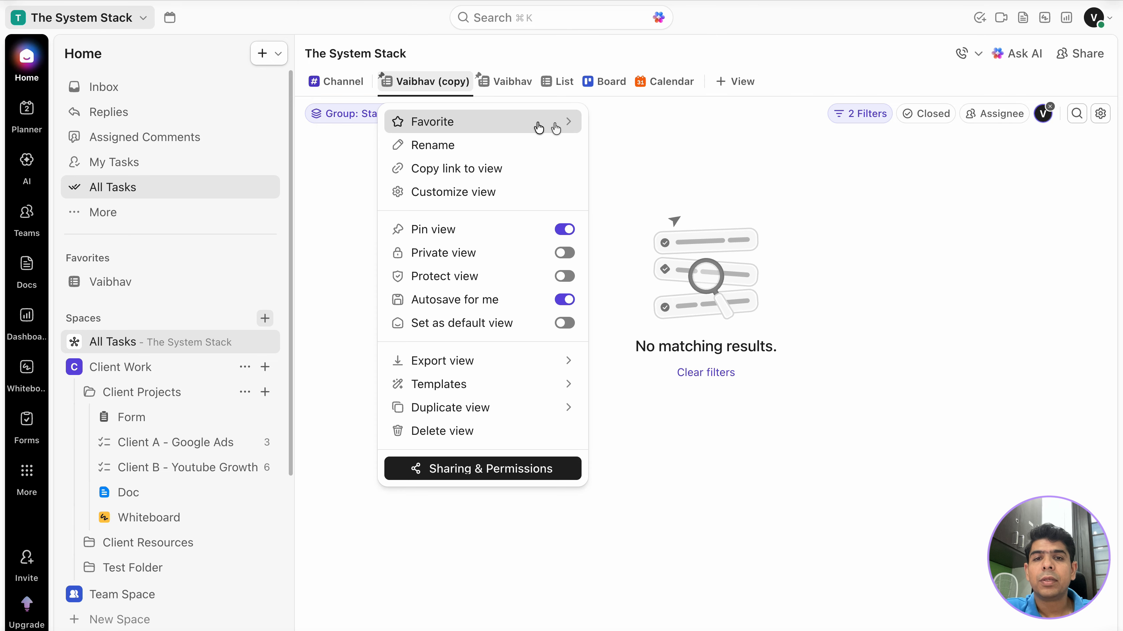
mouse_move(555, 123)
click(620, 221)
click(641, 361)
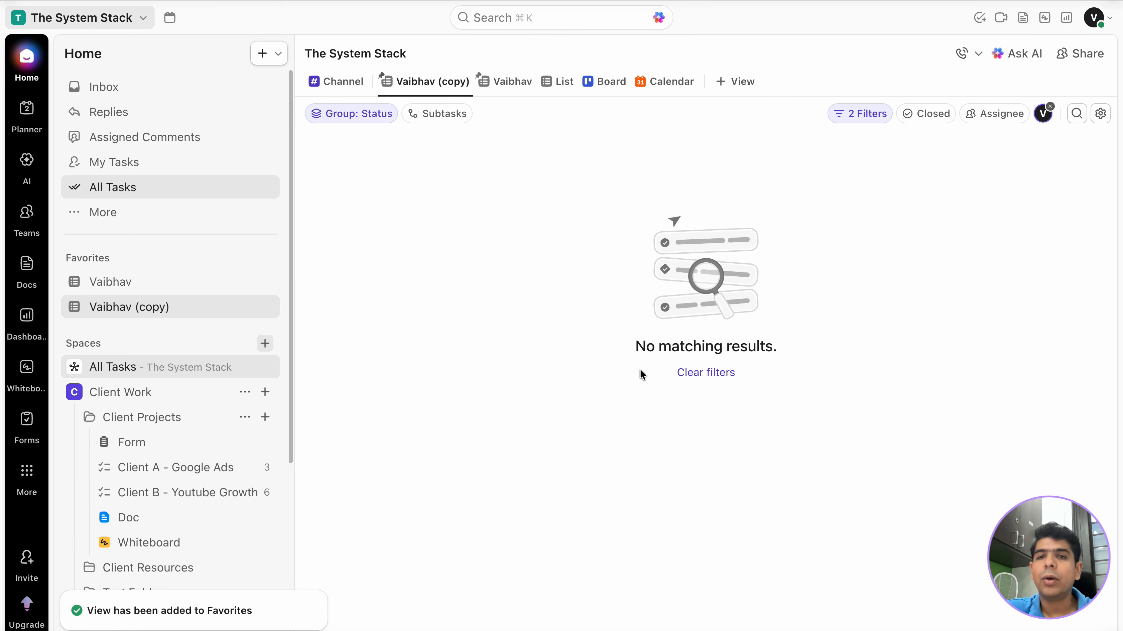
click(126, 282)
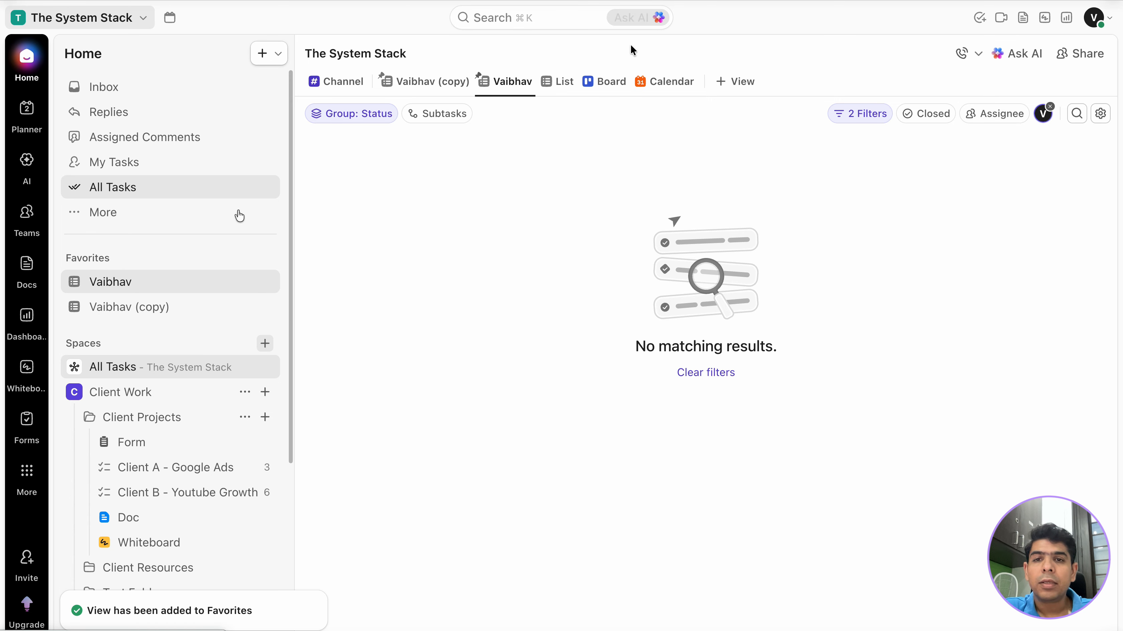